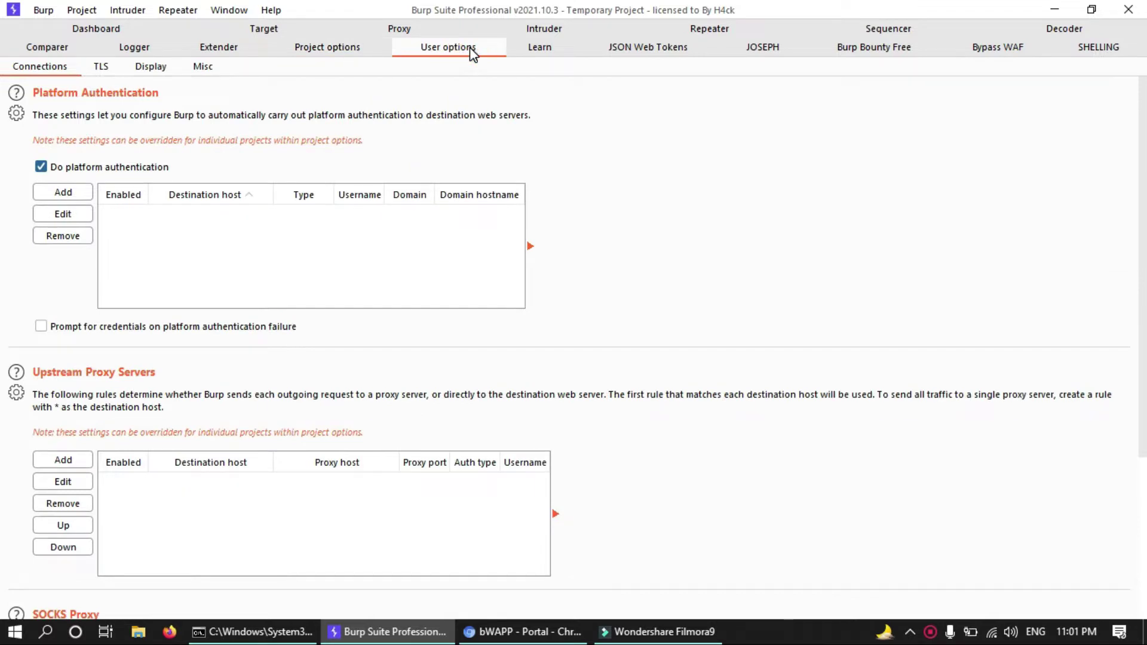
# Look over the loaded extensions list and the Bypass WAF, SHELLING and JSON Web Tokens extension pages.
pyautogui.click(208, 50)
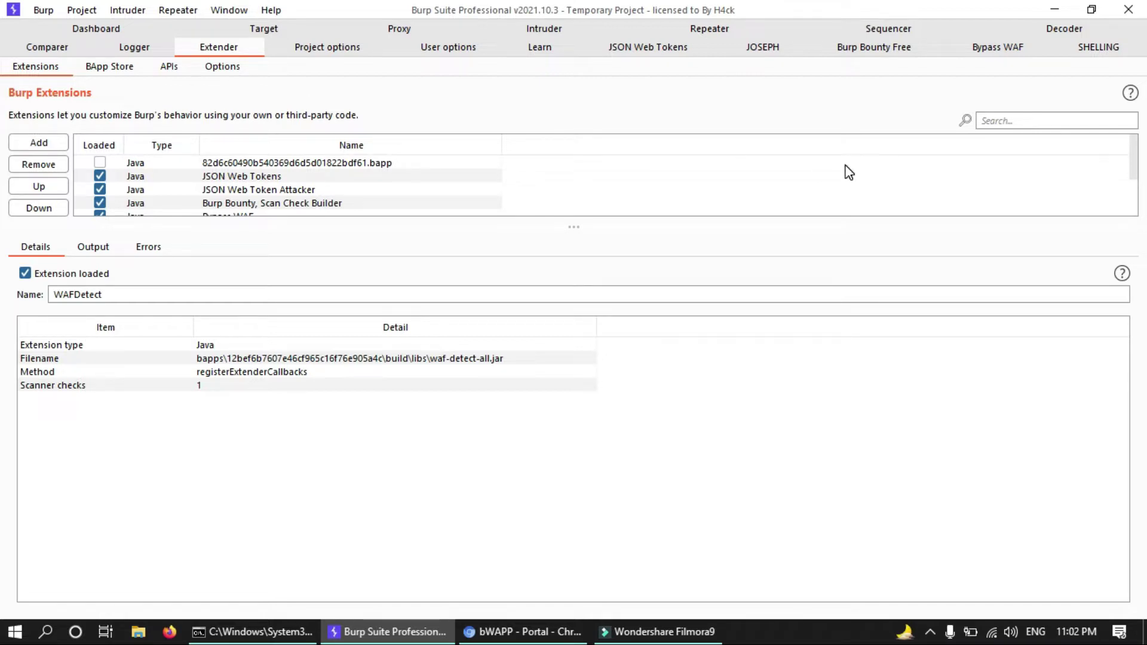
pyautogui.click(1045, 46)
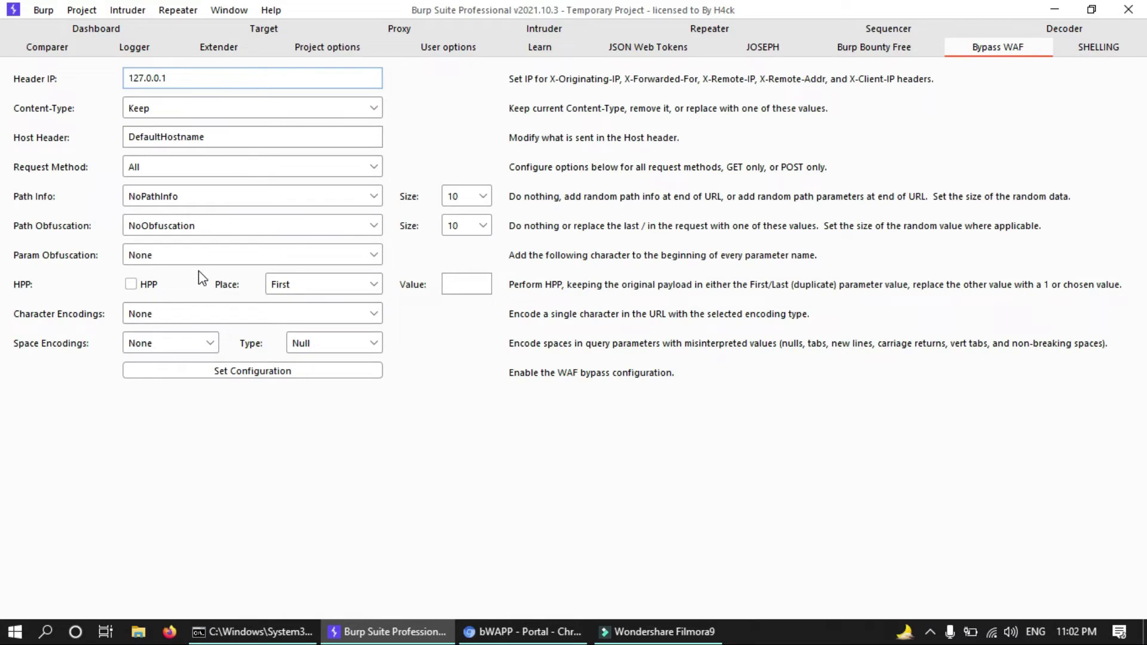
pyautogui.click(1091, 53)
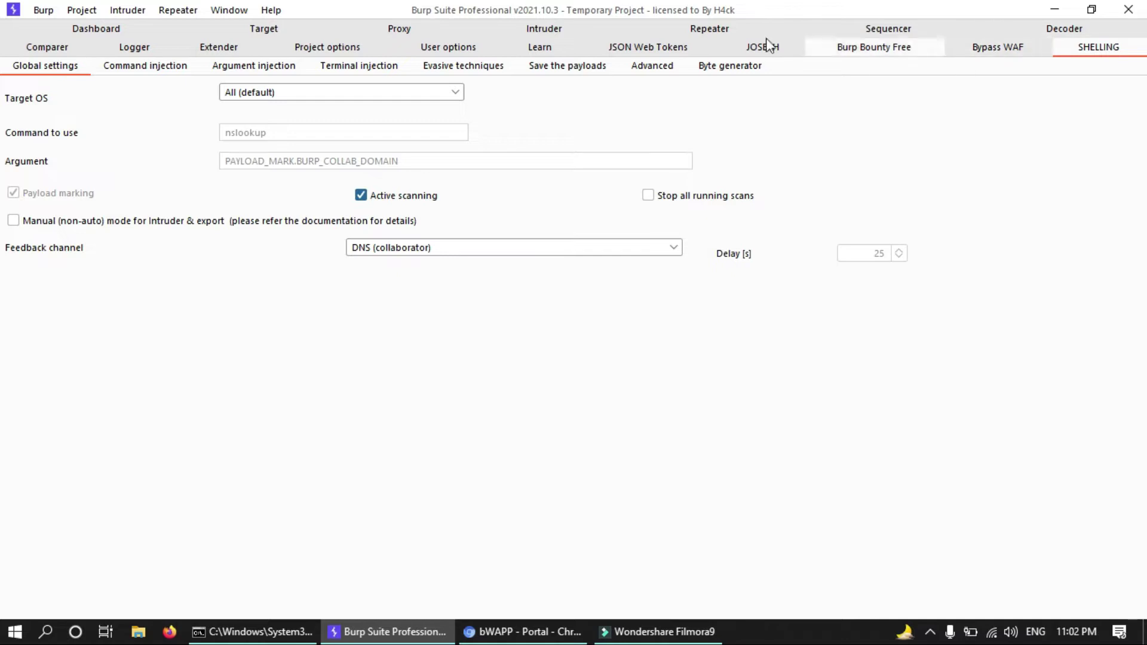
pyautogui.click(621, 51)
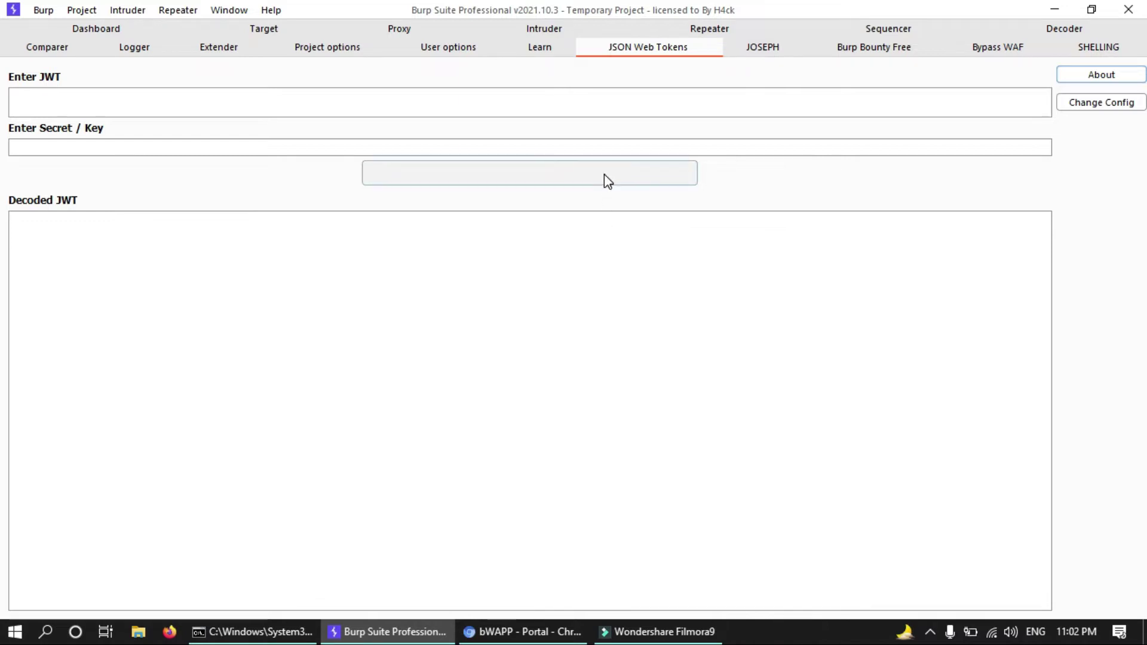
# View the BApp Store list, then revisit the input fields of JSON Web Tokens and the settings of Bypass WAF.
pyautogui.click(219, 48)
pyautogui.click(117, 69)
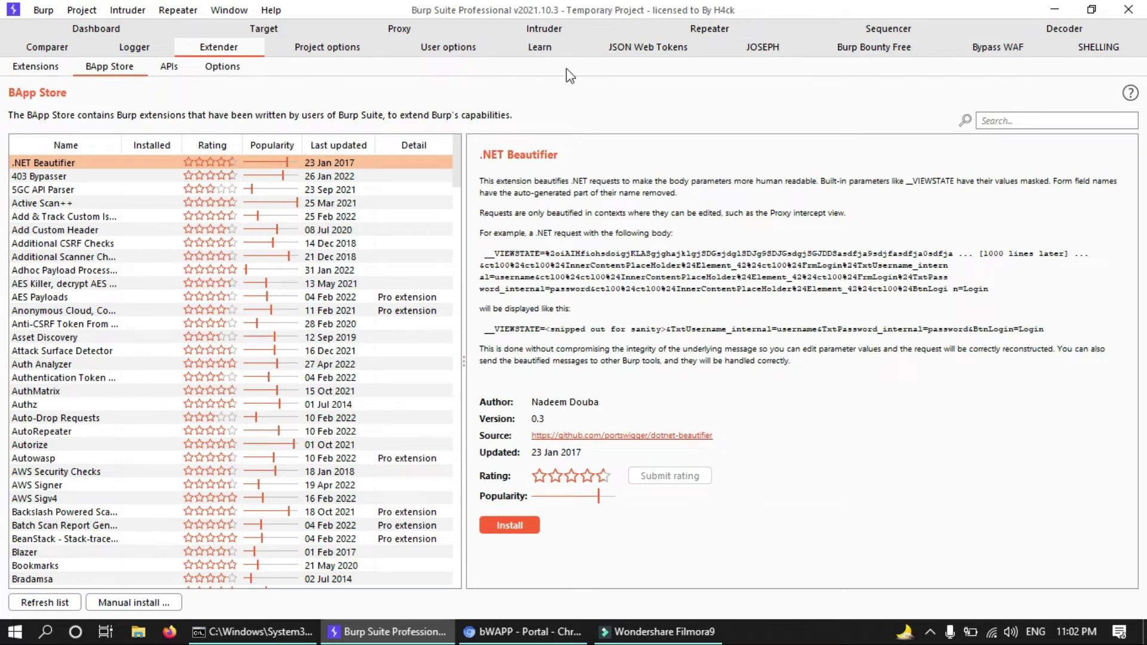
pyautogui.click(637, 59)
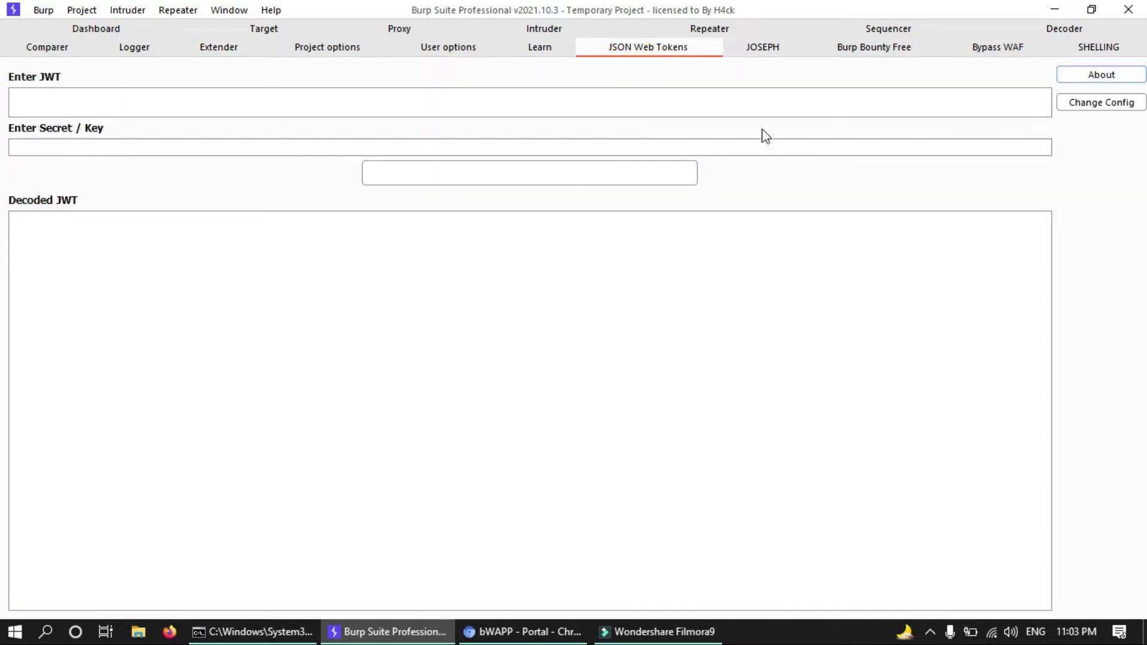
pyautogui.click(677, 95)
pyautogui.click(388, 93)
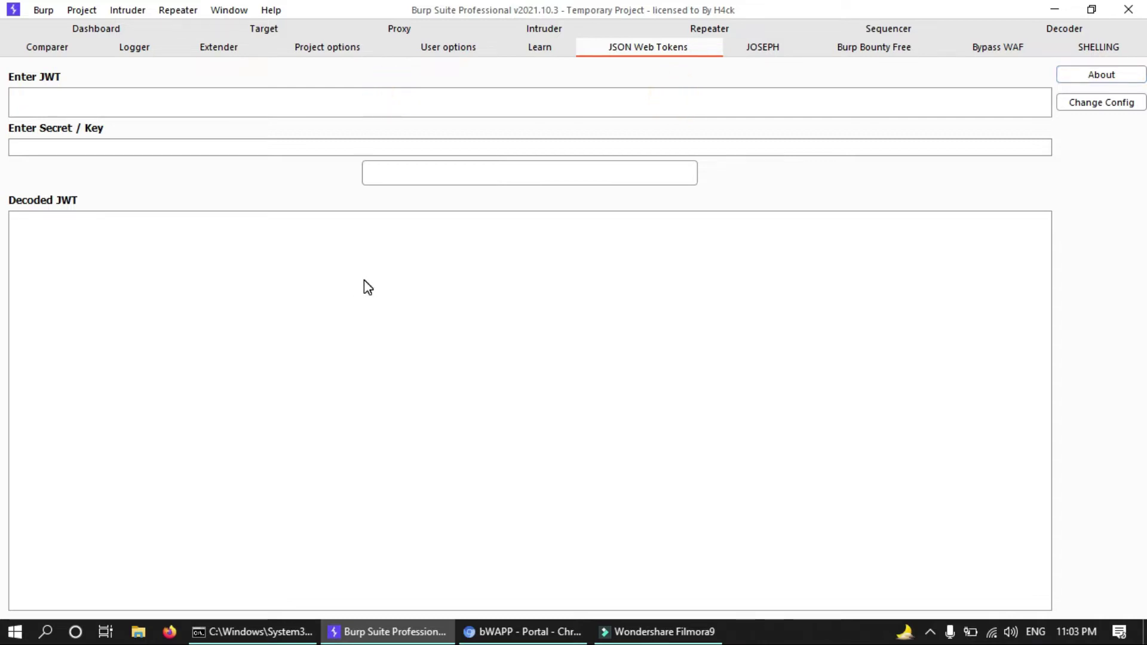
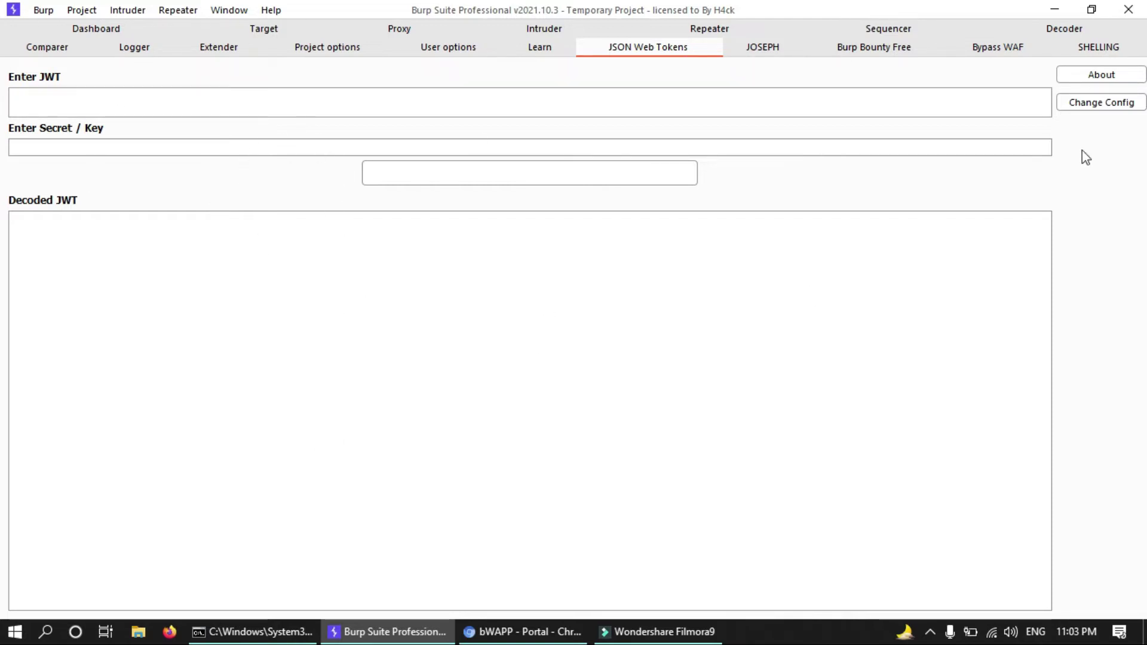
pyautogui.click(965, 48)
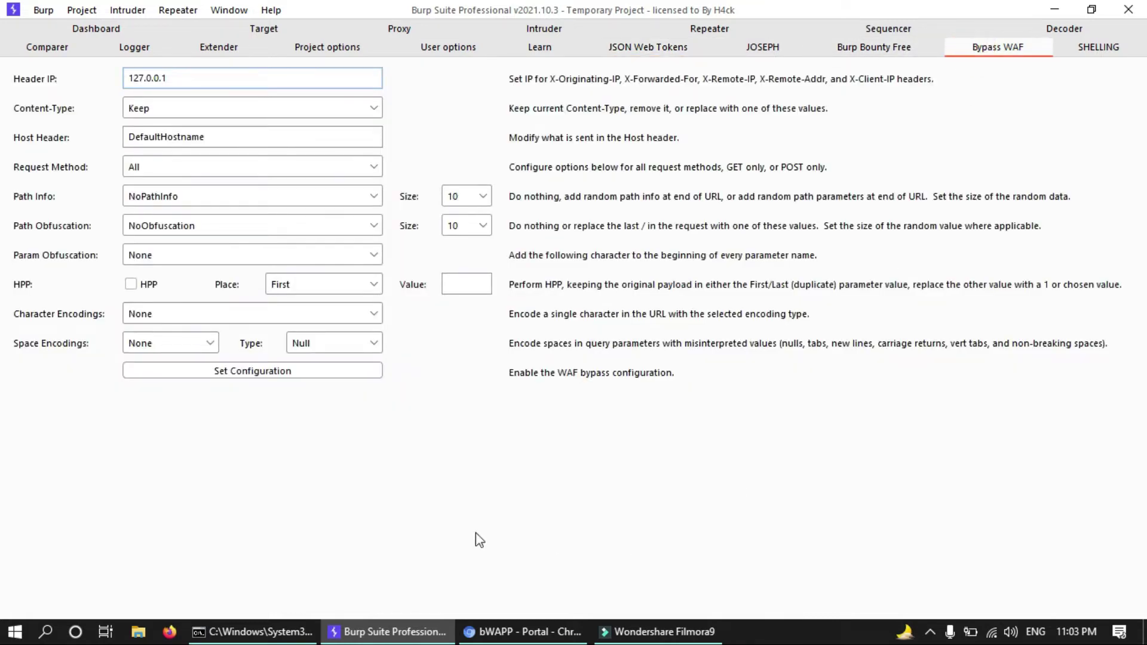
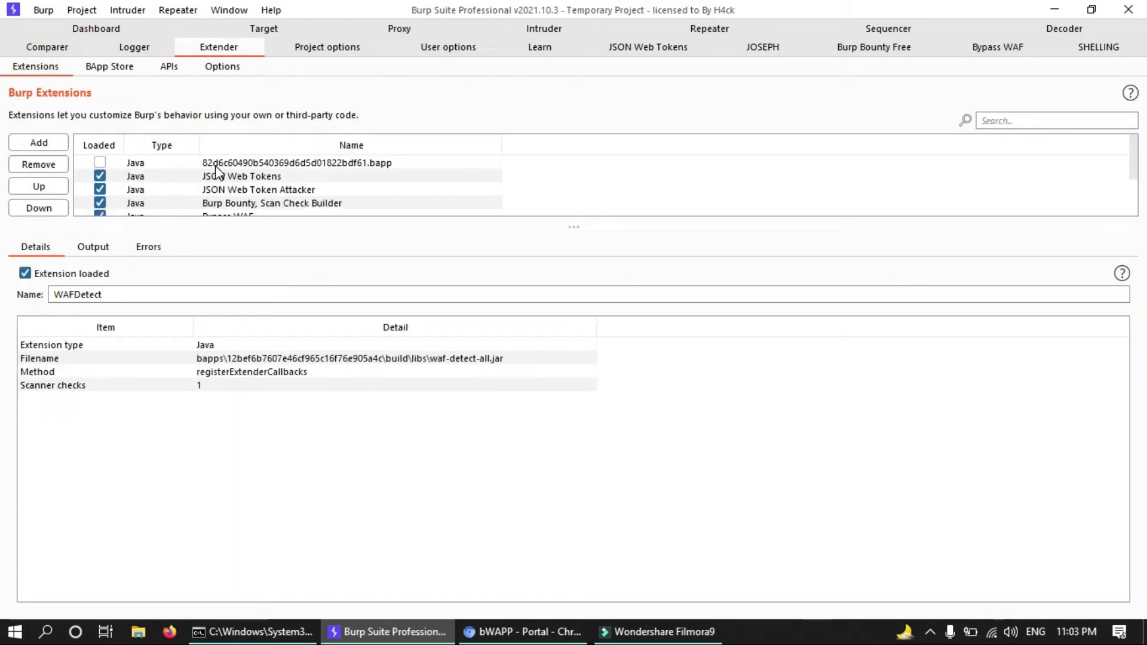
# Examine the loaded extensions, viewing the details of JSON Web Tokens, JSON Web Token Attacker, Bypass WAF and CMS Scanner.
pyautogui.scroll(-2, 218, 170)
pyautogui.scroll(2, 228, 198)
pyautogui.click(229, 176)
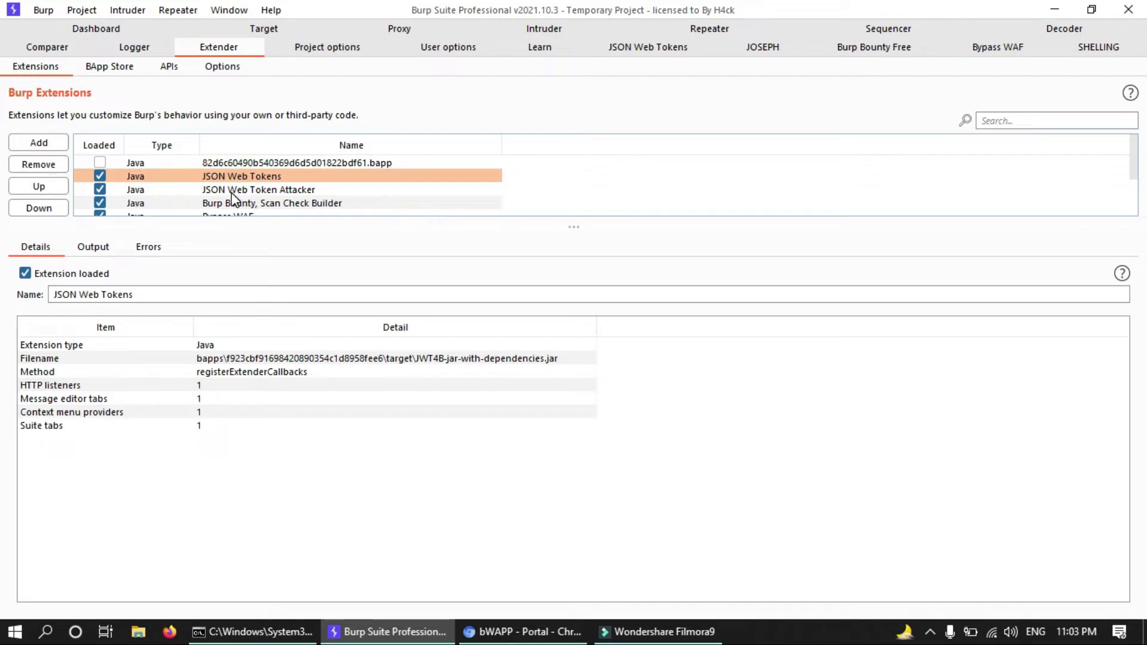
pyautogui.click(232, 191)
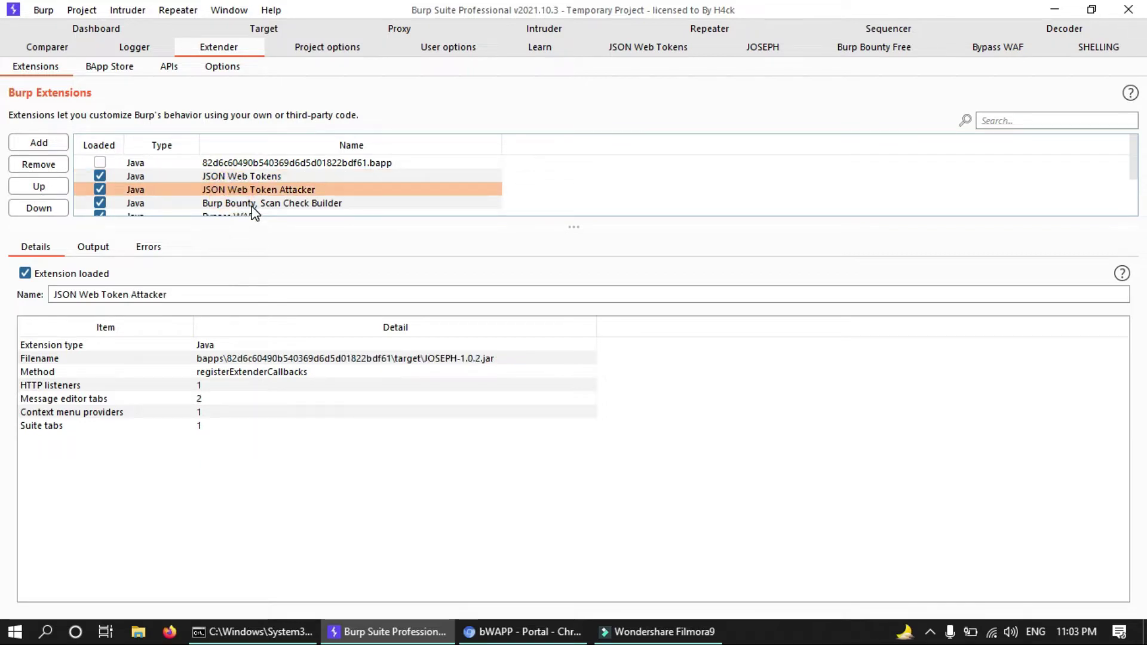
pyautogui.scroll(-1, 256, 209)
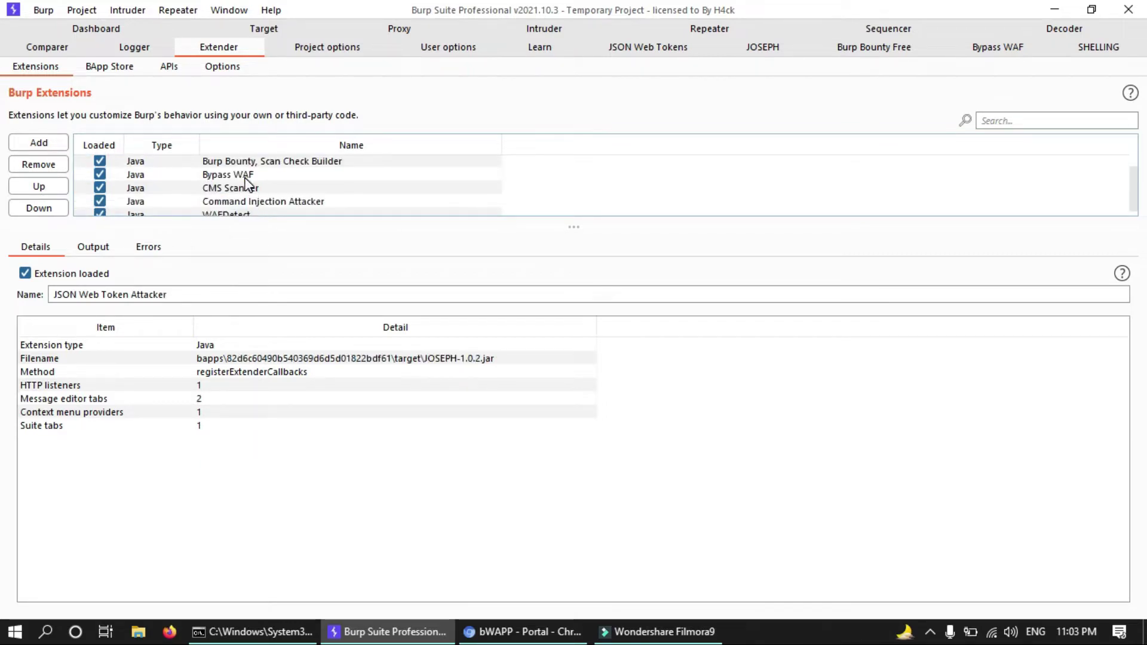
pyautogui.click(251, 175)
pyautogui.click(250, 193)
pyautogui.scroll(-1, 257, 210)
pyautogui.scroll(1, 256, 205)
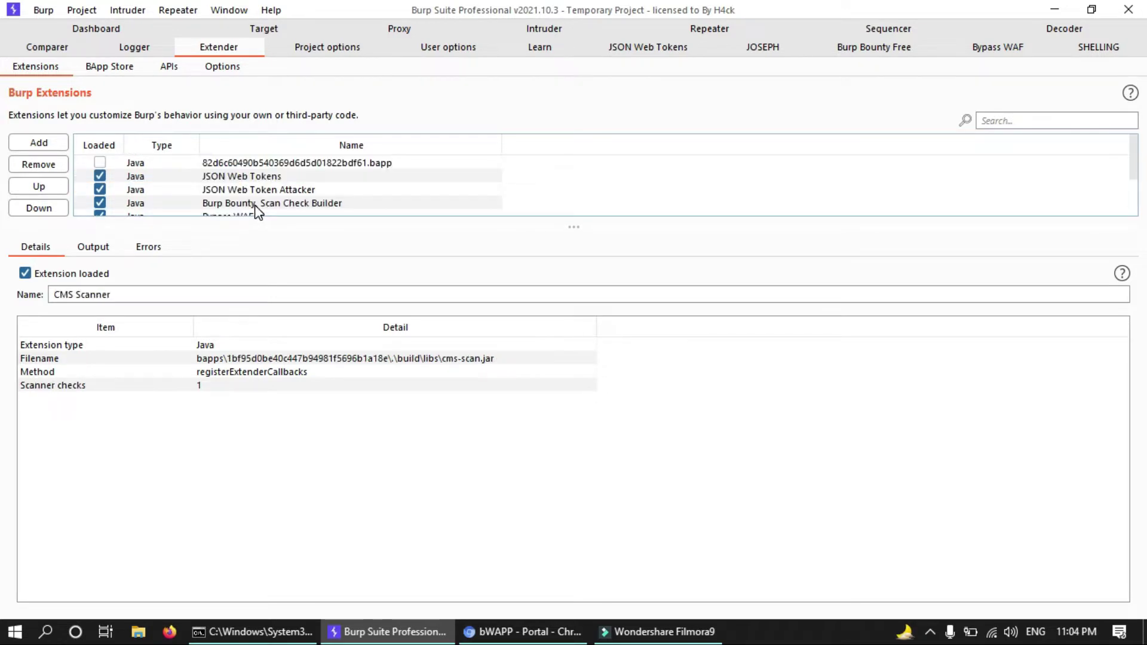
pyautogui.scroll(-1, 258, 189)
pyautogui.scroll(1, 258, 188)
# Inspect the wizard for loading an extension and its file chooser, and exit without adding an extension.
pyautogui.click(56, 142)
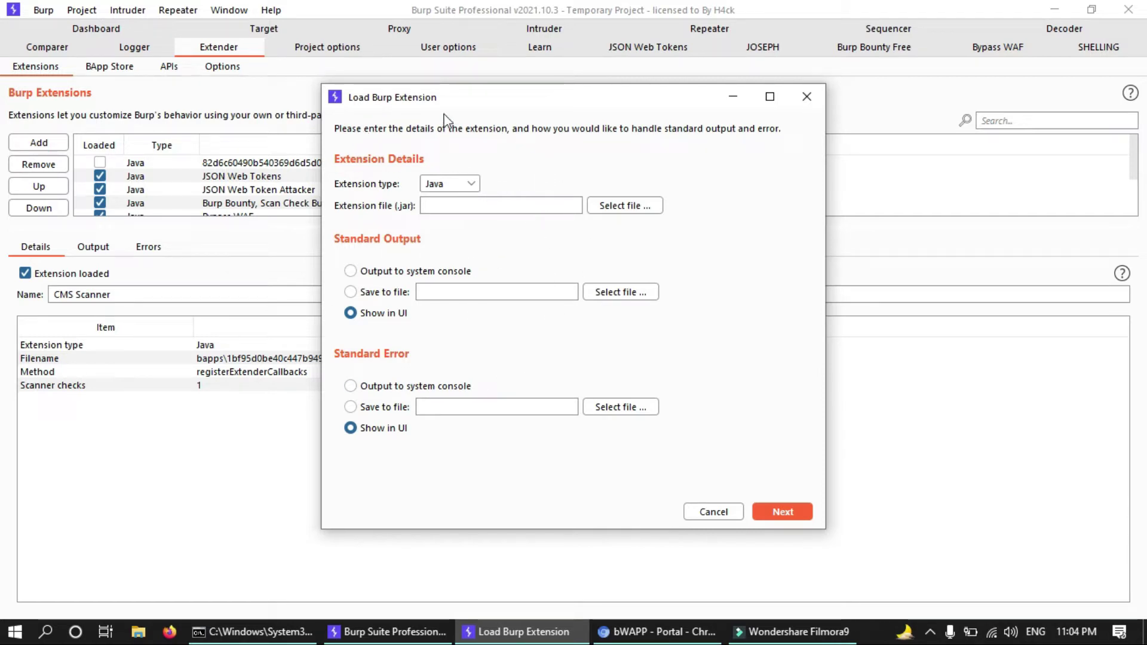
pyautogui.click(592, 206)
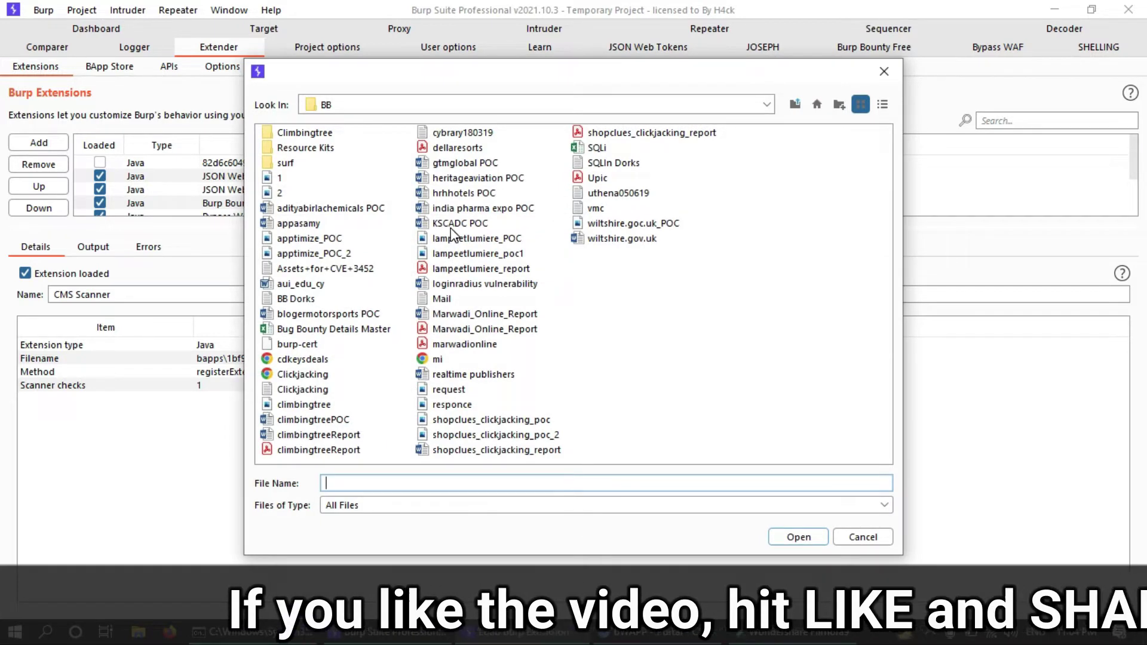
pyautogui.click(899, 81)
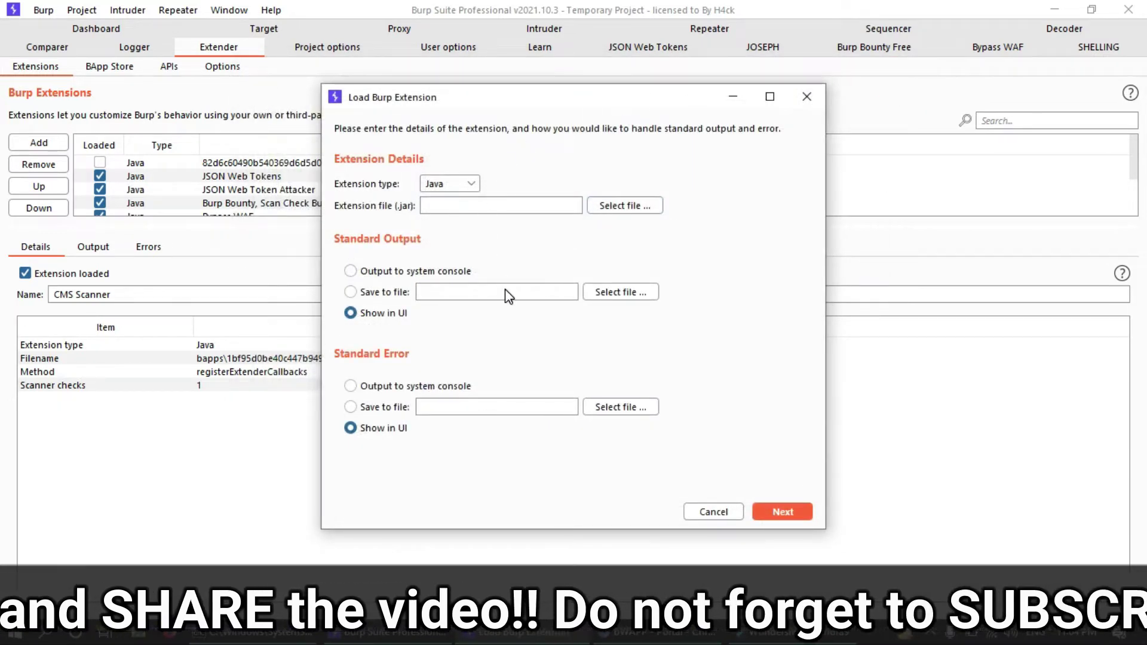
pyautogui.click(713, 513)
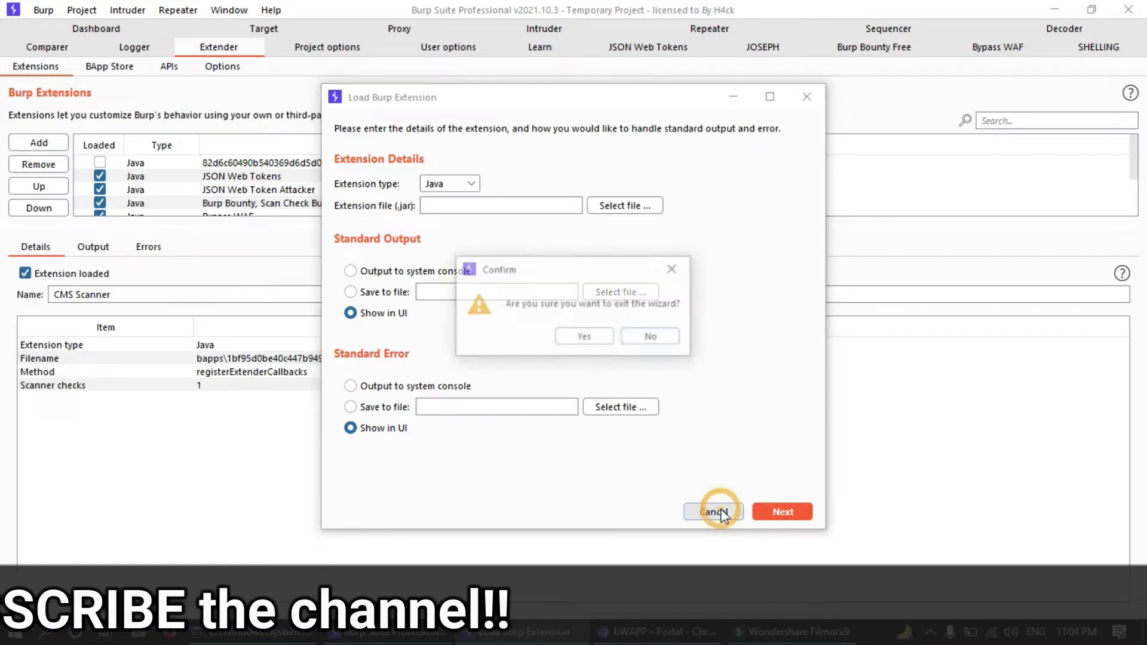
pyautogui.click(607, 337)
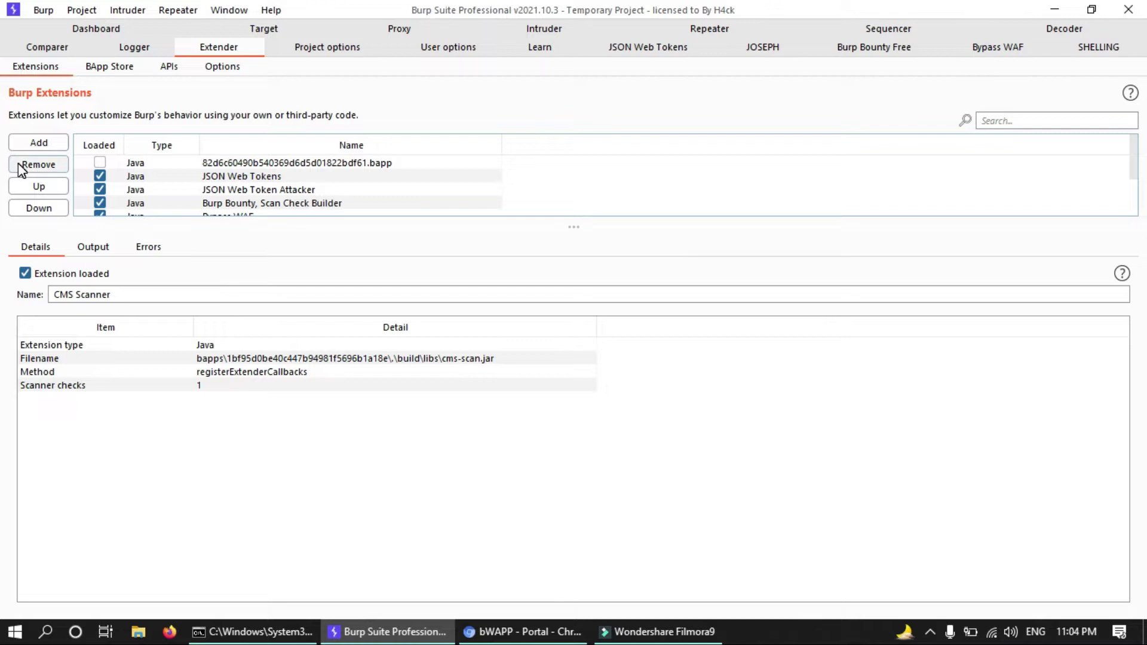
# Try moving the JSON Web Token Attacker extension up and down in the extension order.
pyautogui.scroll(-1, 238, 182)
pyautogui.scroll(1, 238, 183)
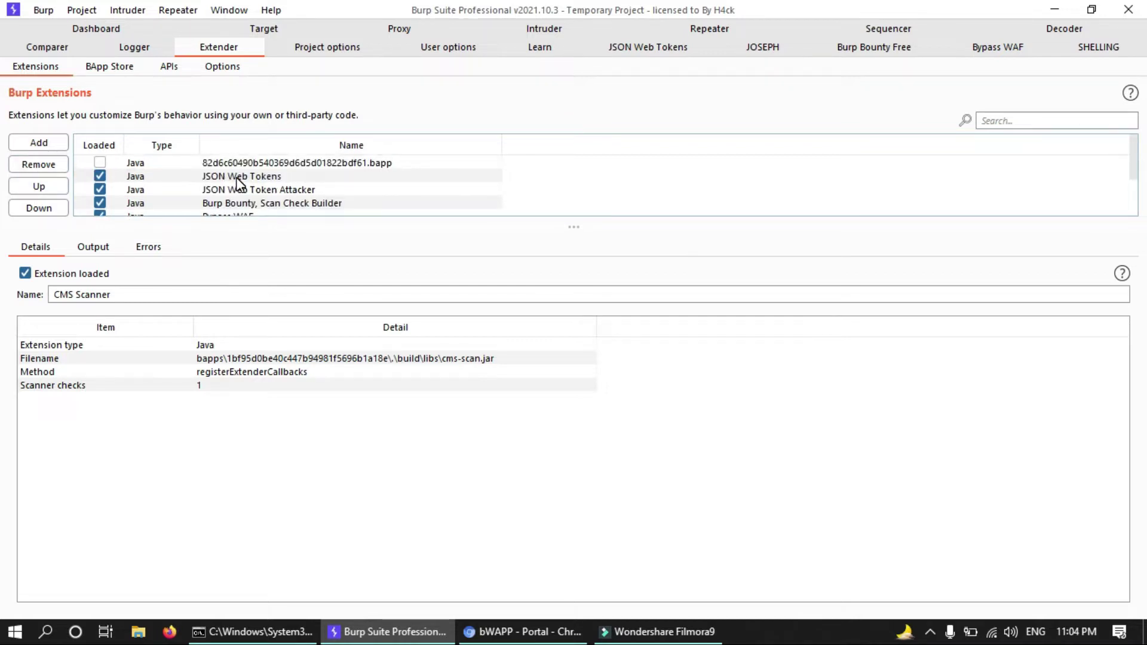
pyautogui.click(168, 181)
pyautogui.click(40, 186)
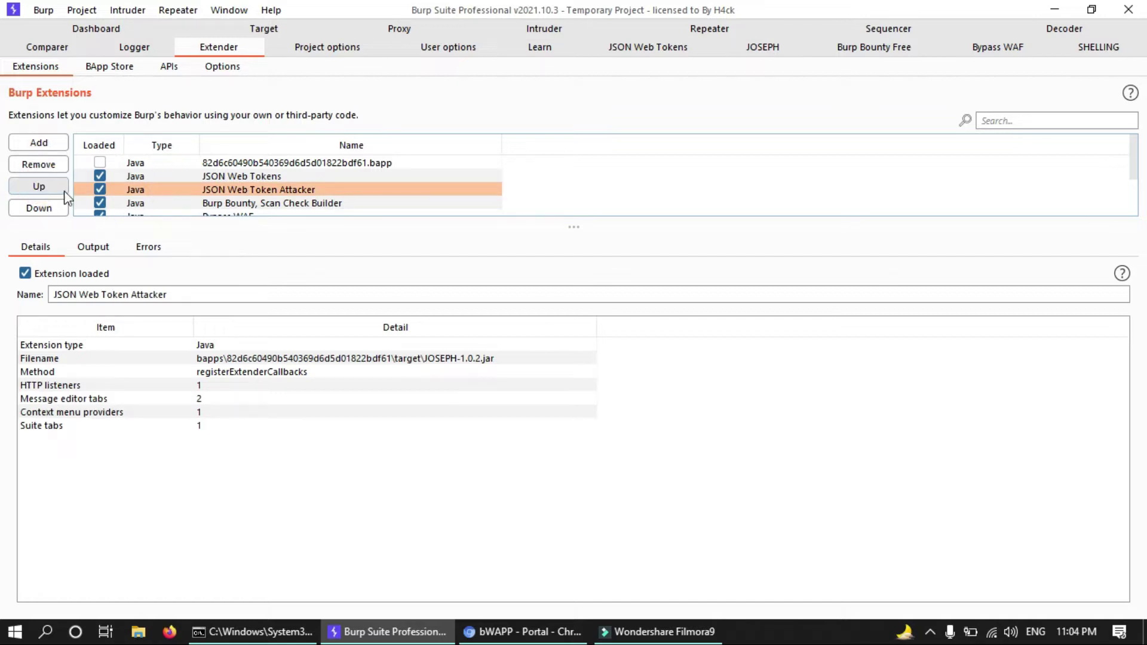
pyautogui.click(38, 207)
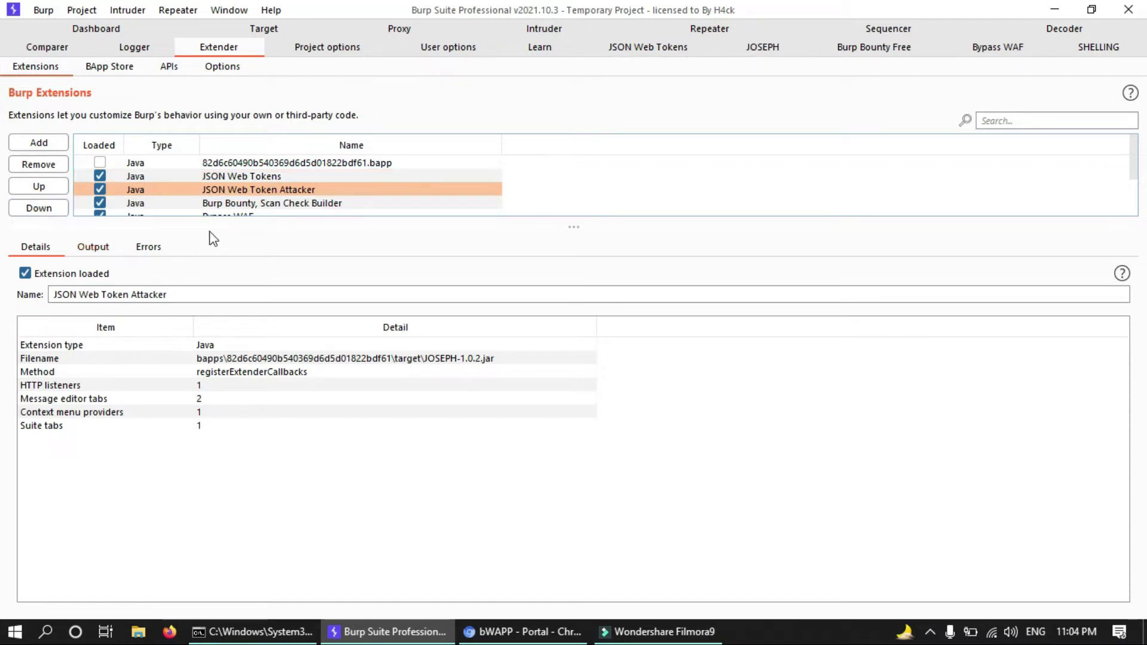
# Examine the JSON Web Tokens extension's details, including its type, filename, method, HTTP listeners, message editor tabs, context menu providers and suite tabs.
pyautogui.click(252, 177)
pyautogui.scroll(-2, 257, 185)
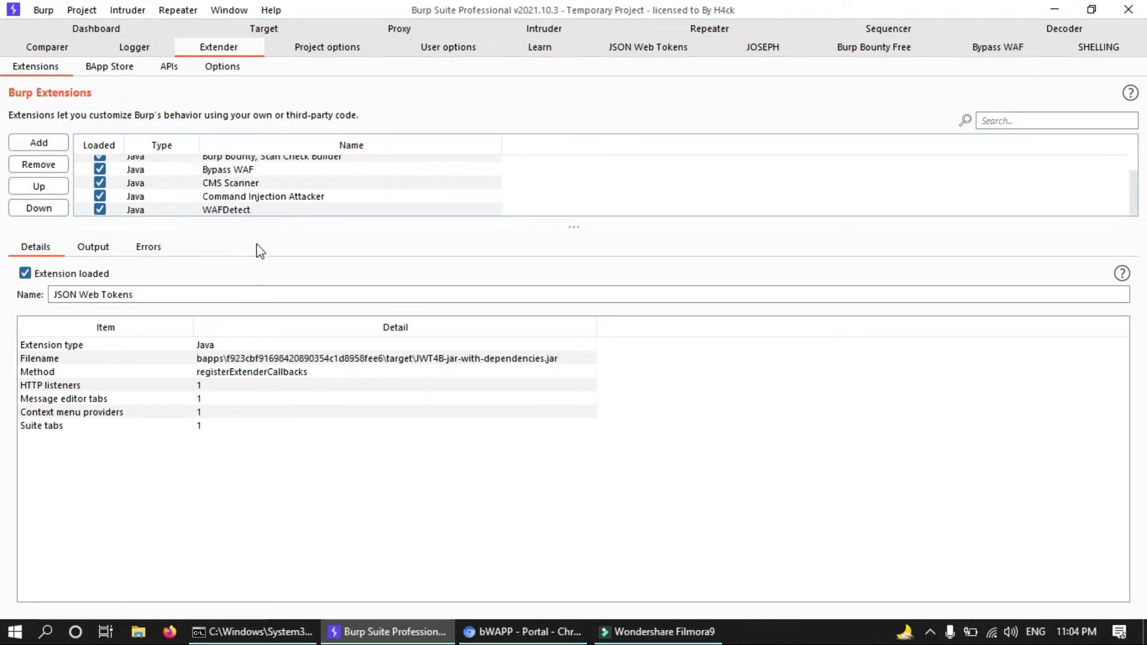
pyautogui.scroll(2, 260, 191)
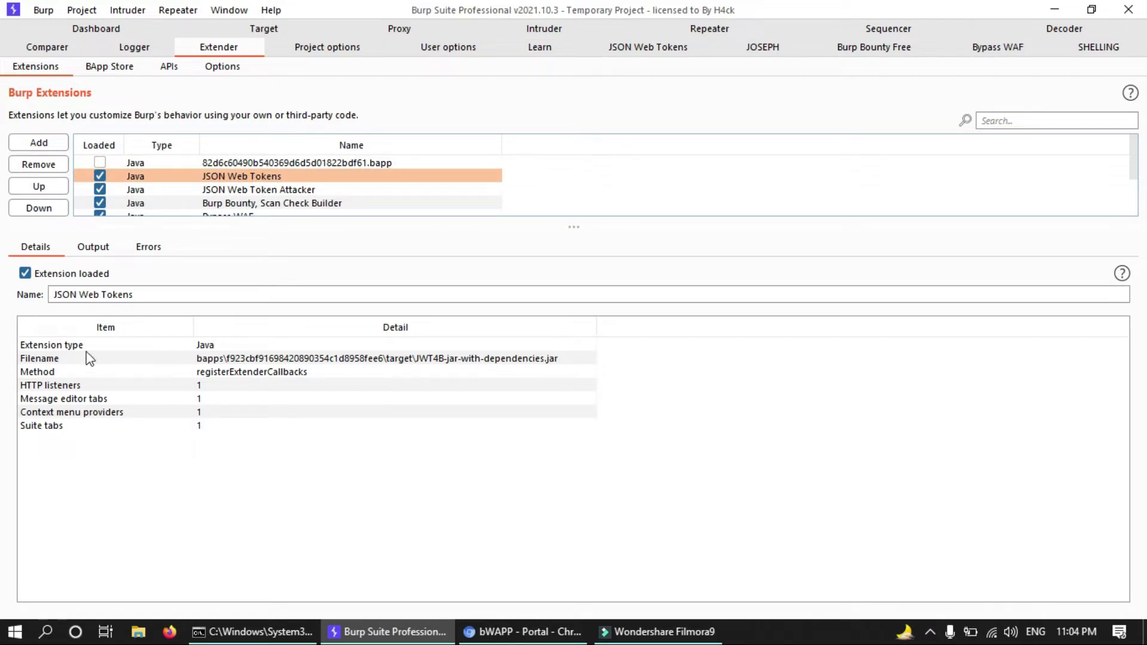
pyautogui.moveTo(68, 346); pyautogui.dragTo(263, 404)
pyautogui.click(261, 401)
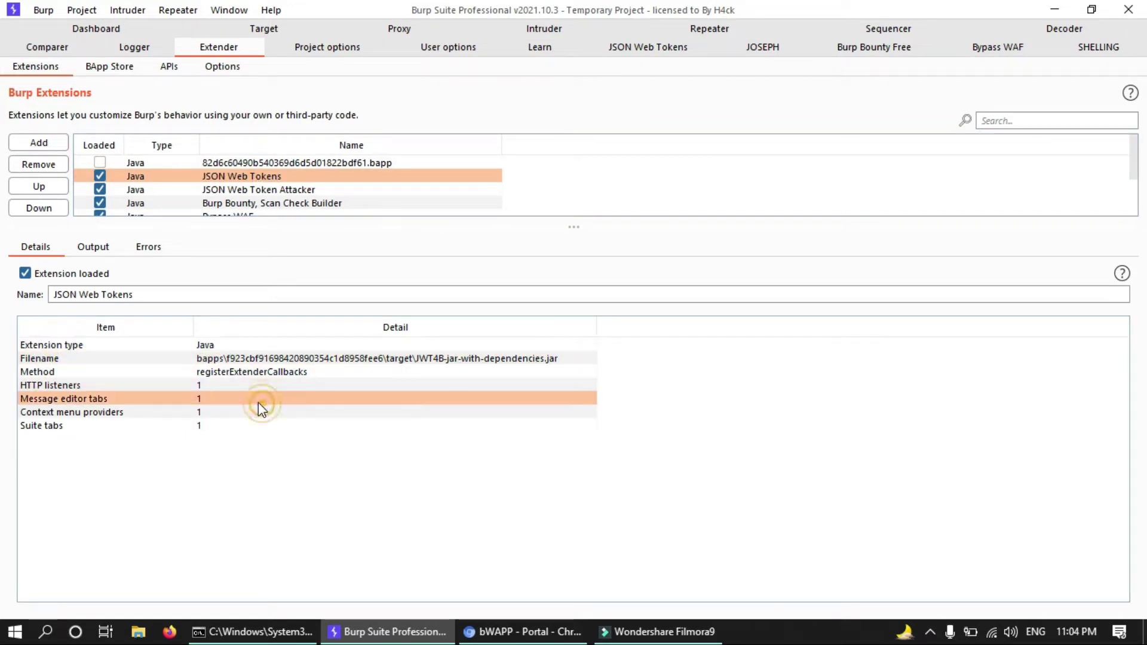
pyautogui.moveTo(205, 345); pyautogui.dragTo(303, 373)
pyautogui.click(312, 372)
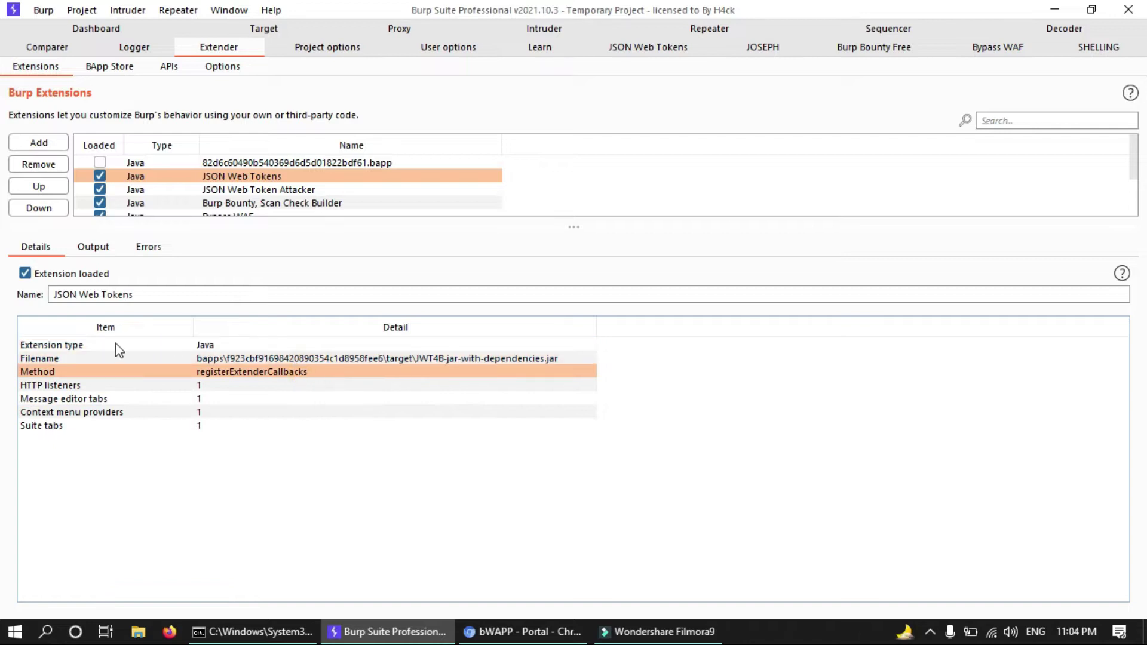
pyautogui.moveTo(116, 344); pyautogui.dragTo(263, 357)
pyautogui.click(263, 348)
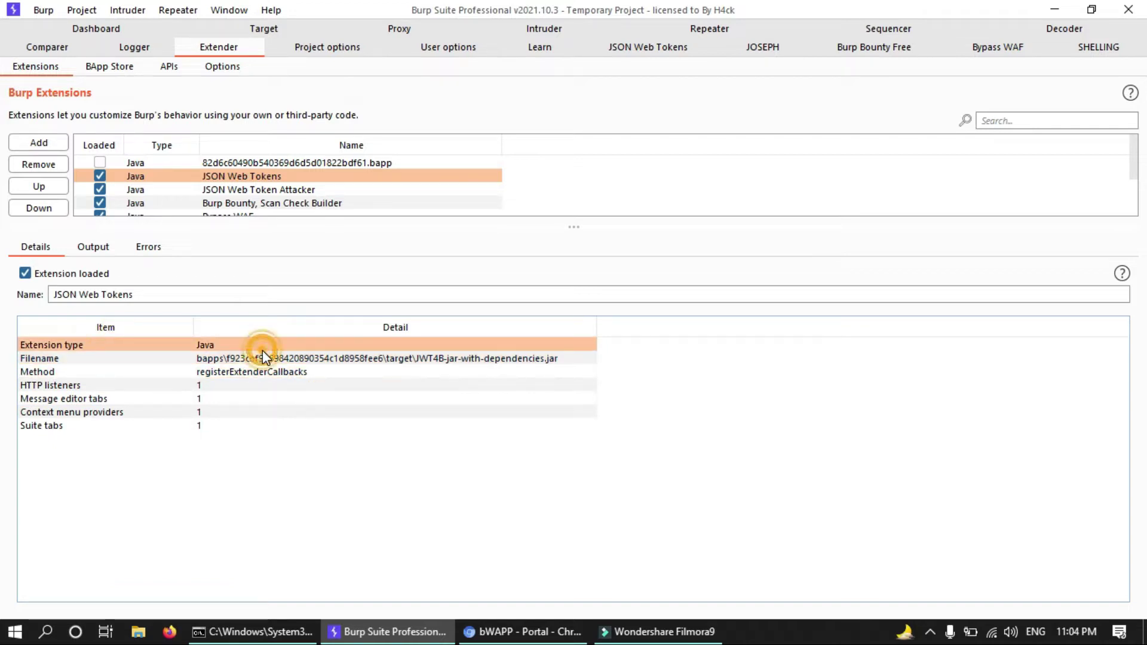
pyautogui.click(110, 371)
pyautogui.moveTo(158, 385); pyautogui.dragTo(166, 427)
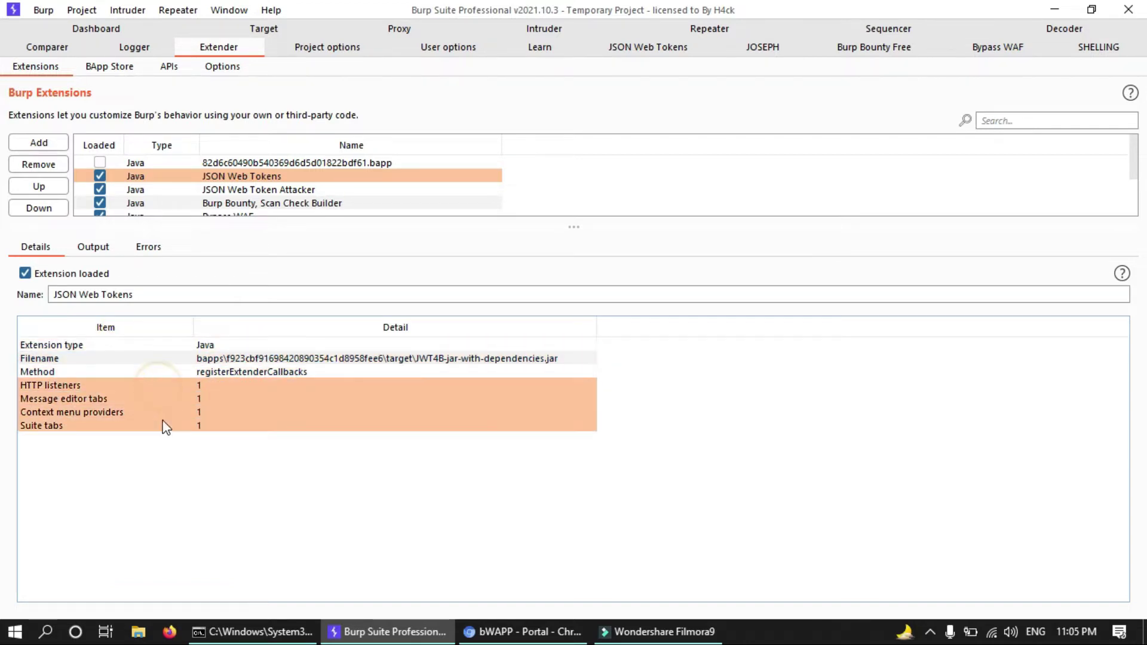
# Review the output and error logs of the JSON Web Tokens extension and return to its details.
pyautogui.click(99, 252)
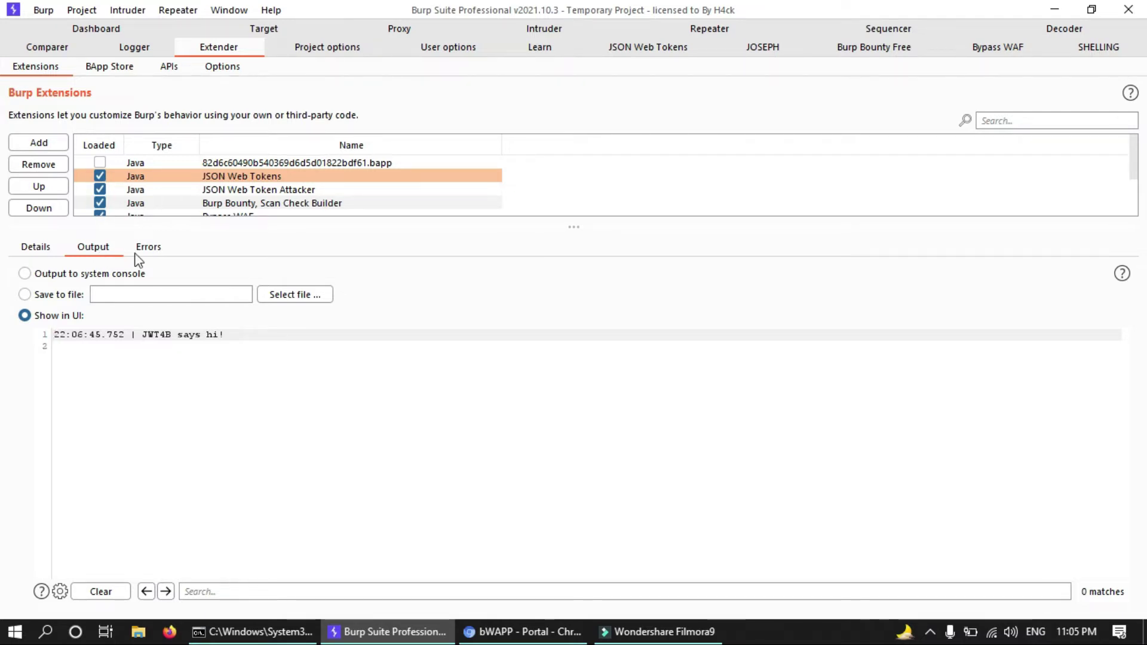
pyautogui.click(153, 253)
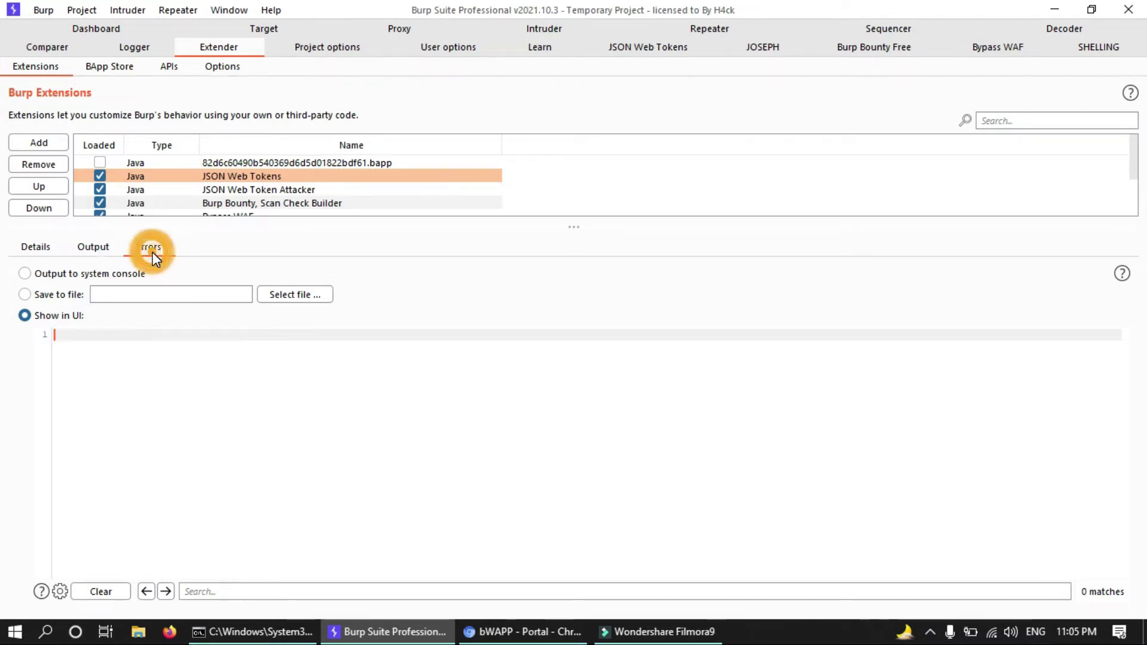
pyautogui.click(28, 250)
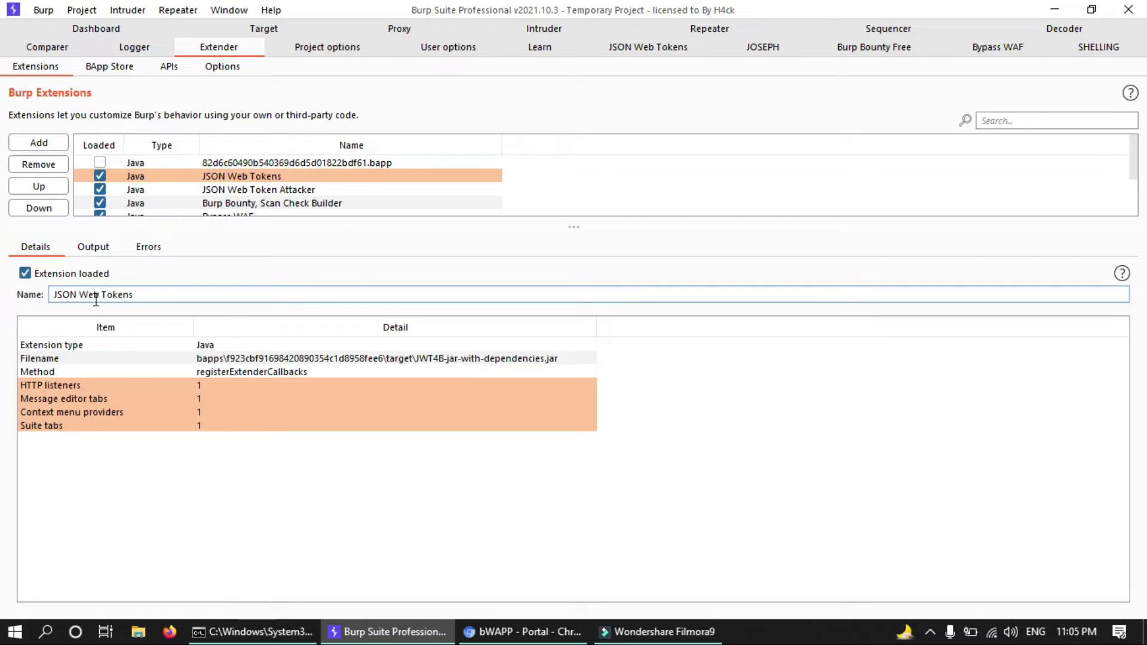
pyautogui.click(93, 248)
pyautogui.click(144, 248)
pyautogui.click(33, 246)
# Browse the BApp Store extension list and view the description of the installed WAFDetect extension.
pyautogui.click(105, 70)
pyautogui.scroll(3, 373, 375)
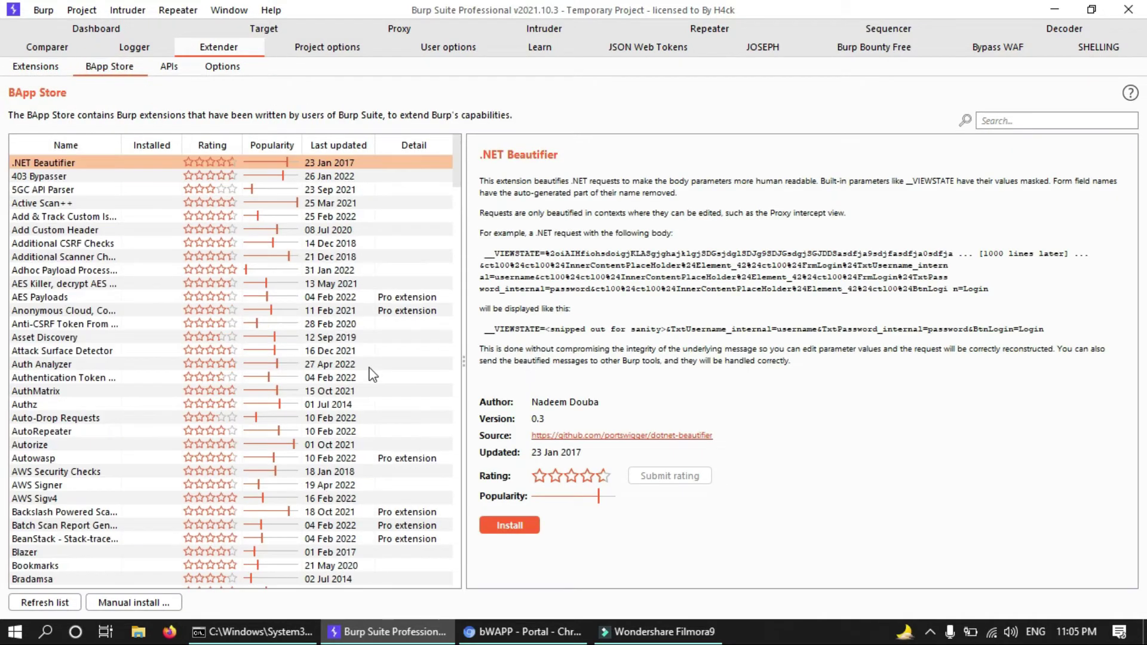
pyautogui.scroll(-20, 158, 176)
pyautogui.scroll(-20, 144, 201)
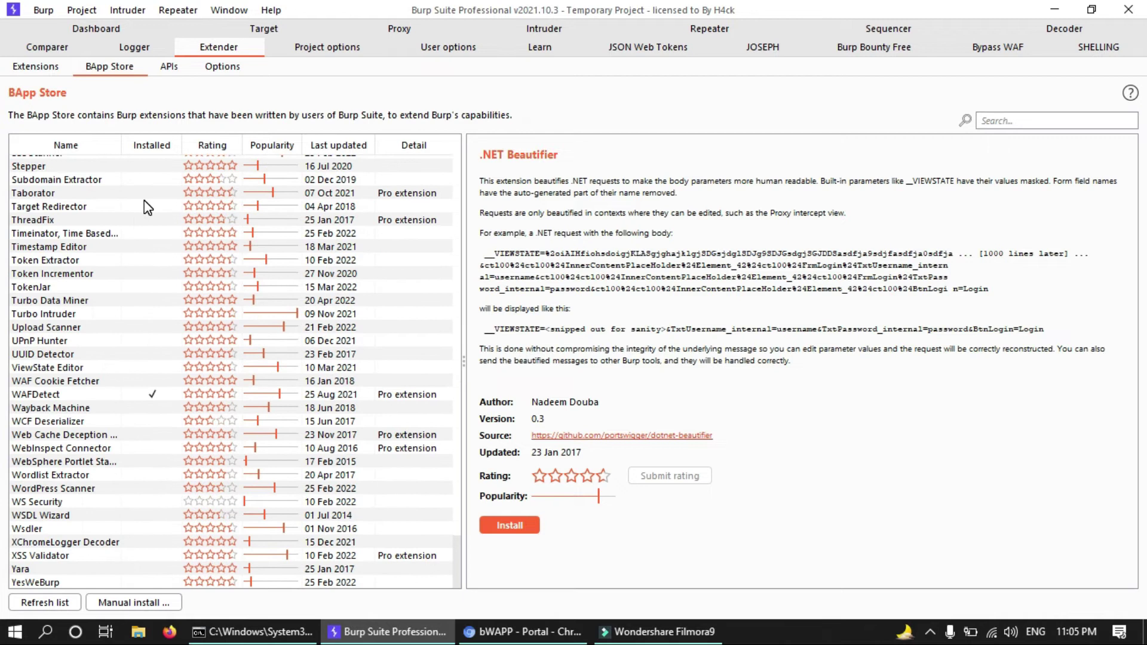
pyautogui.click(392, 395)
pyautogui.scroll(3, 407, 380)
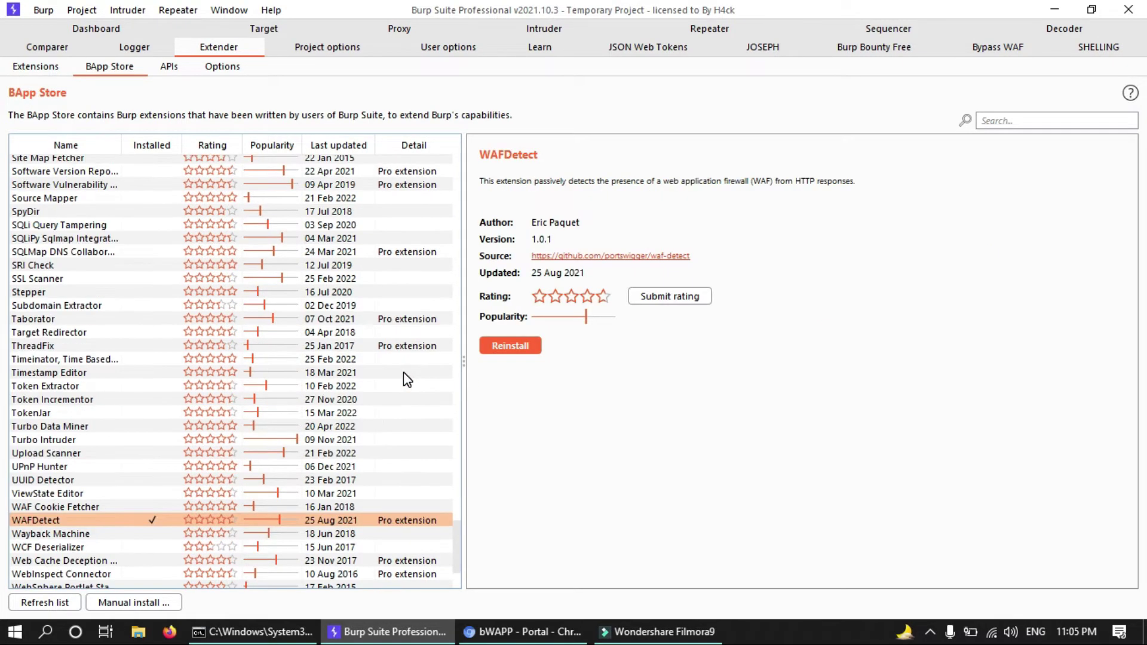
pyautogui.scroll(-2, 399, 420)
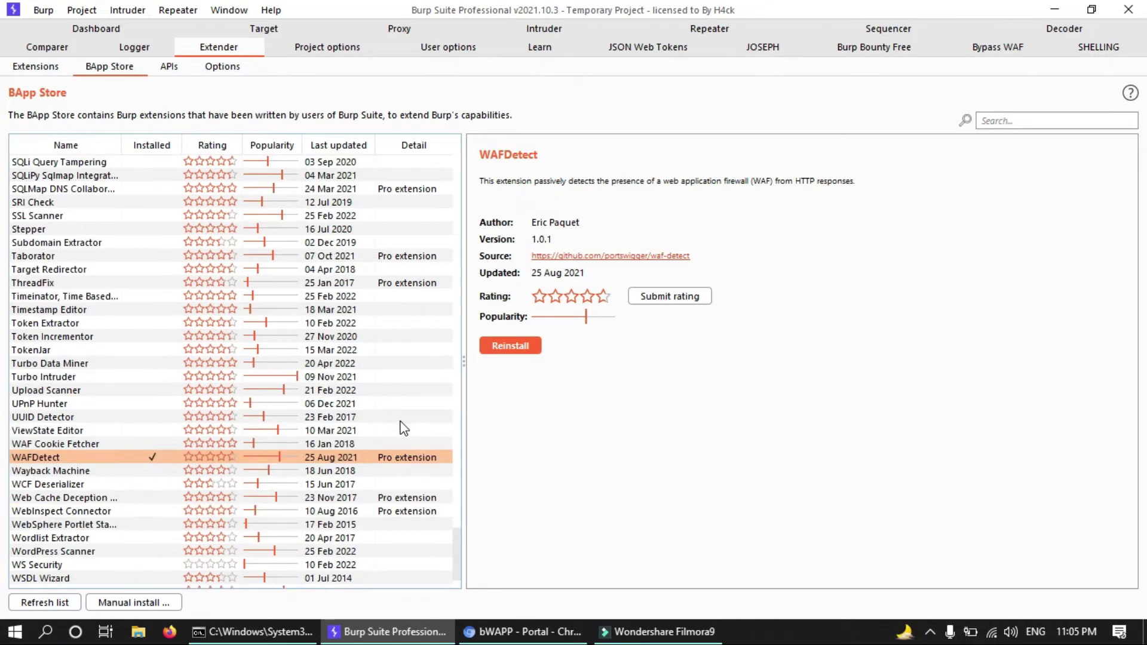
# View the BApp Store descriptions of the UPnP Hunter and 403 Bypasser extensions, highlighting 403 Bypasser's query-based payload explanation.
pyautogui.click(406, 403)
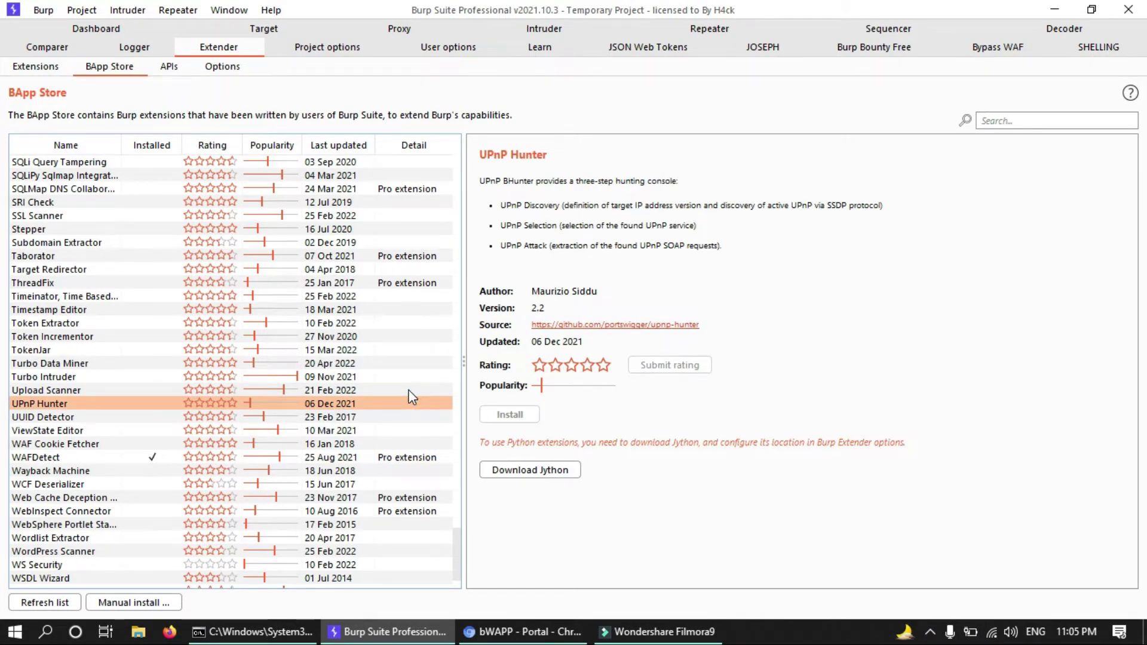
pyautogui.scroll(2, 411, 397)
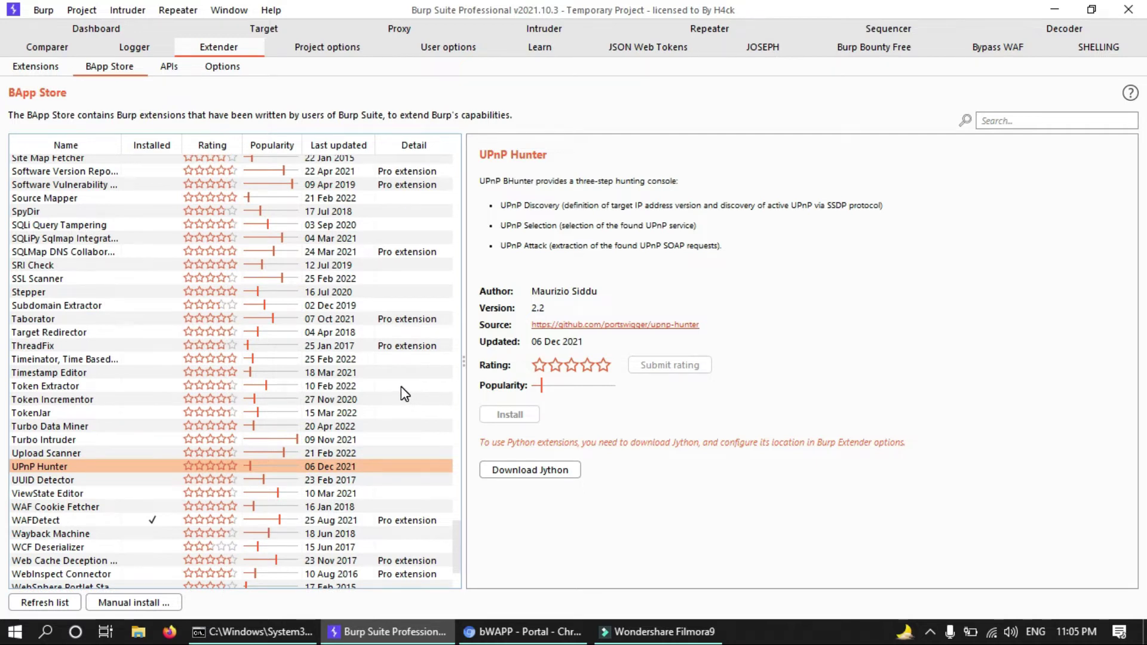
pyautogui.scroll(3, 201, 398)
pyautogui.scroll(20, 200, 396)
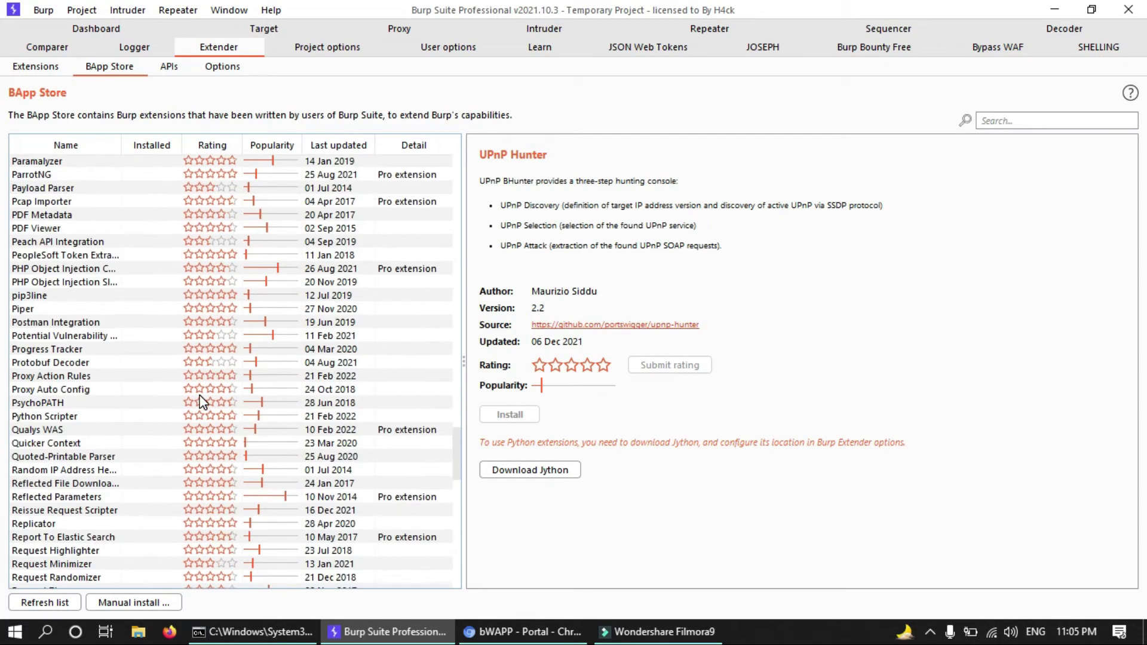
pyautogui.scroll(20, 199, 399)
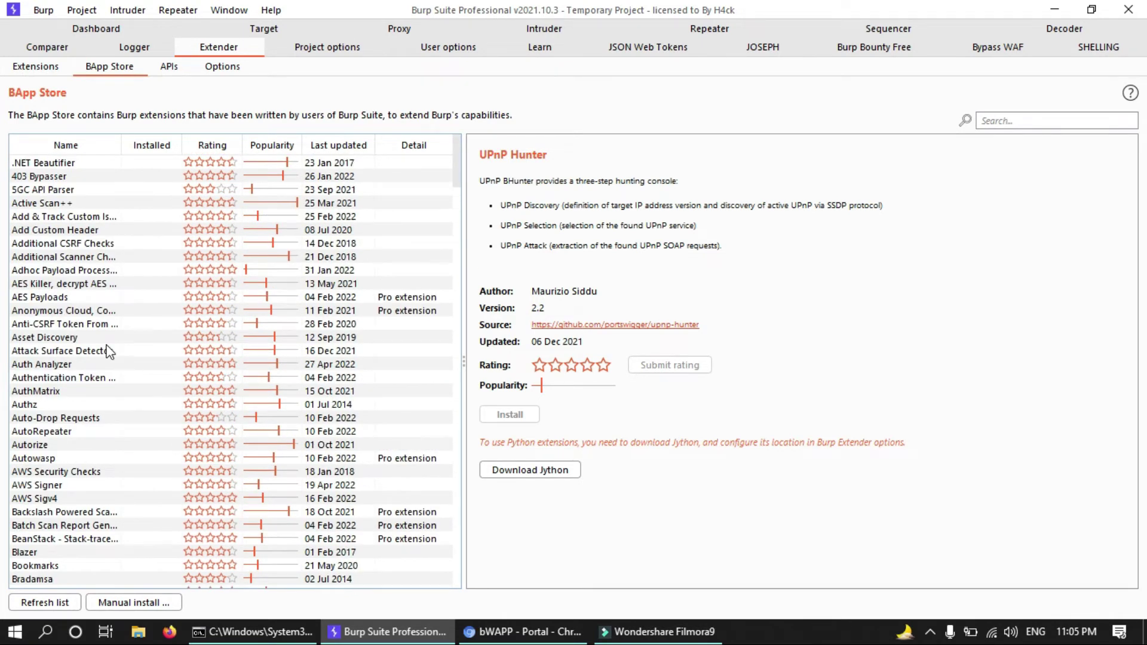
pyautogui.click(62, 177)
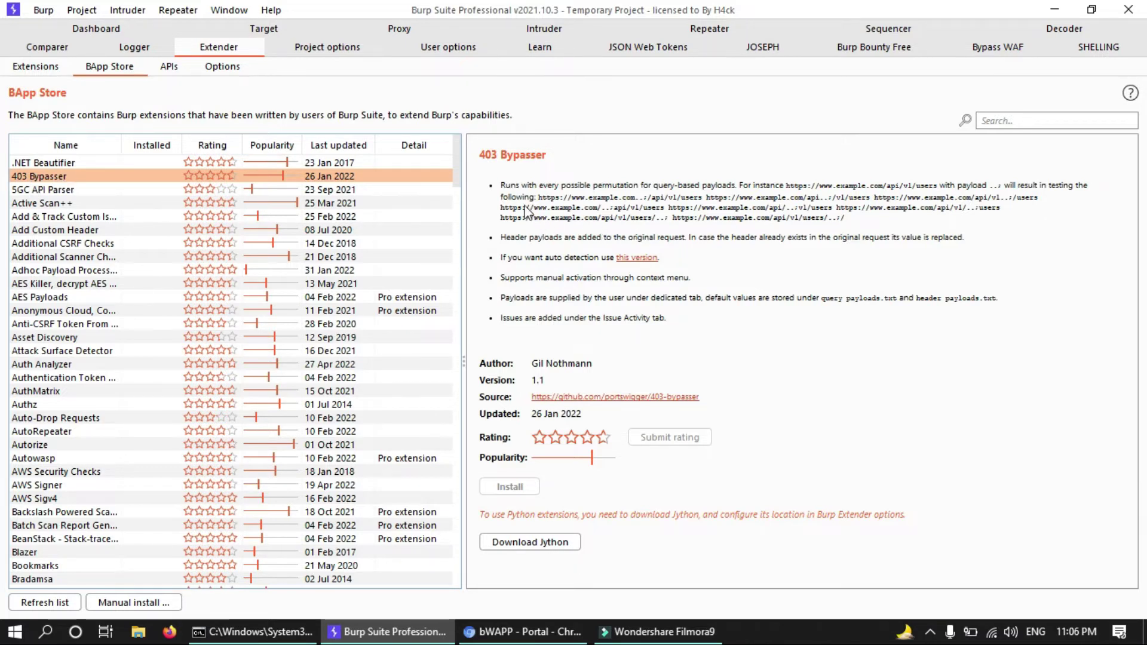
pyautogui.moveTo(499, 186); pyautogui.dragTo(1096, 227)
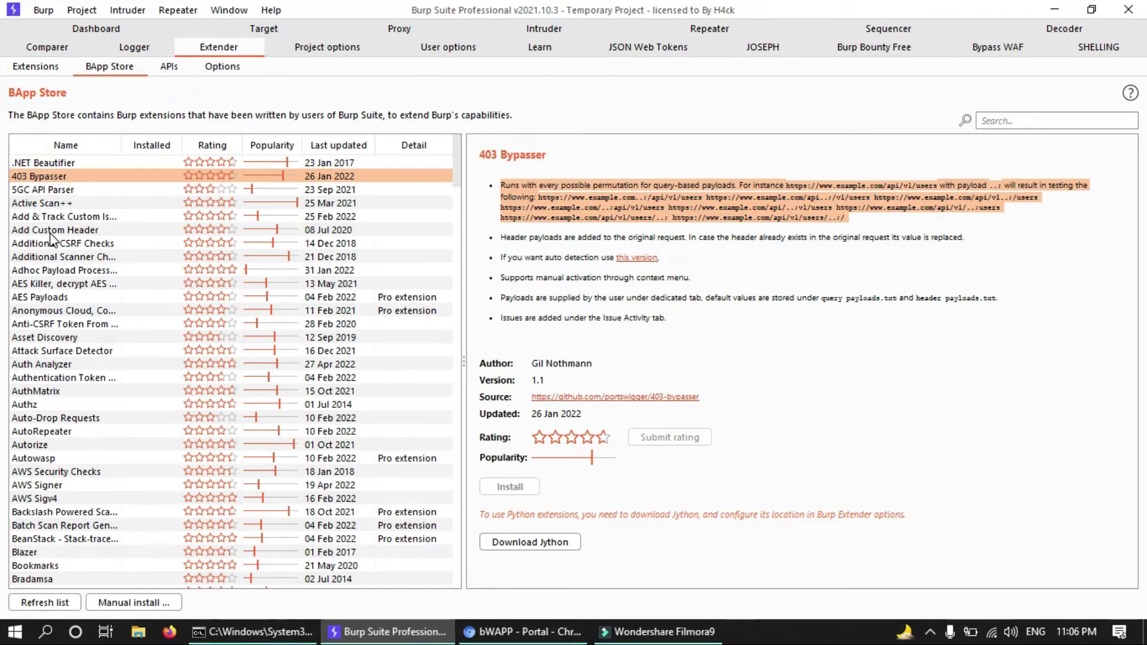
# Read through the BApp Store descriptions of the Active Scan++ and Additional CSRF Checks extensions.
pyautogui.click(52, 204)
pyautogui.scroll(-5, 663, 358)
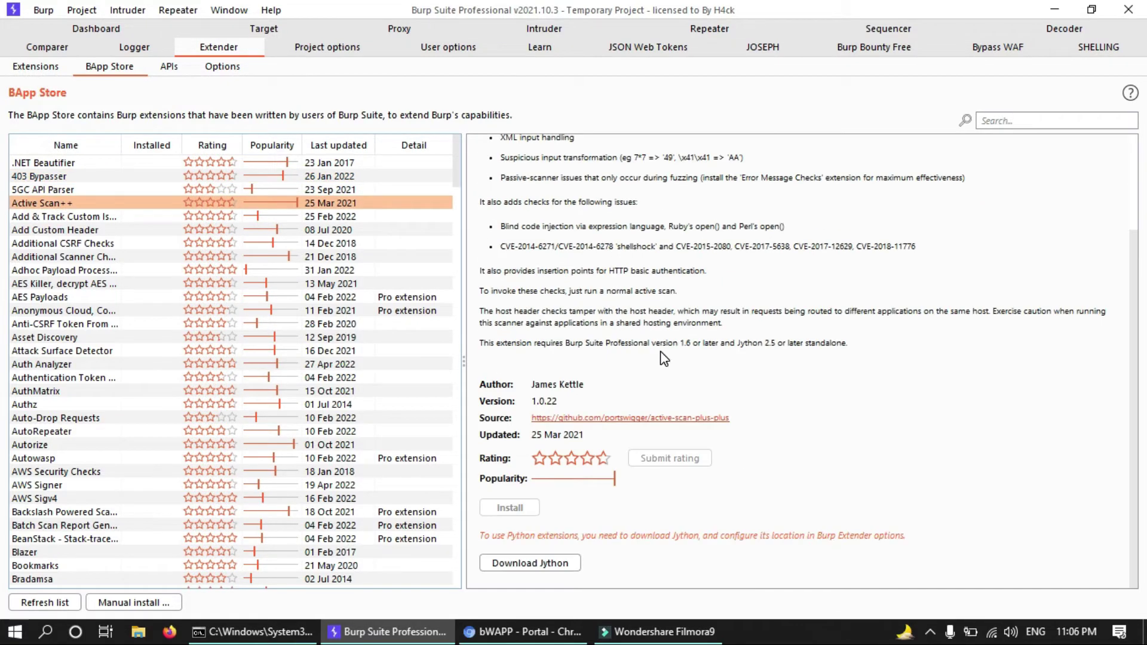
pyautogui.scroll(5, 658, 353)
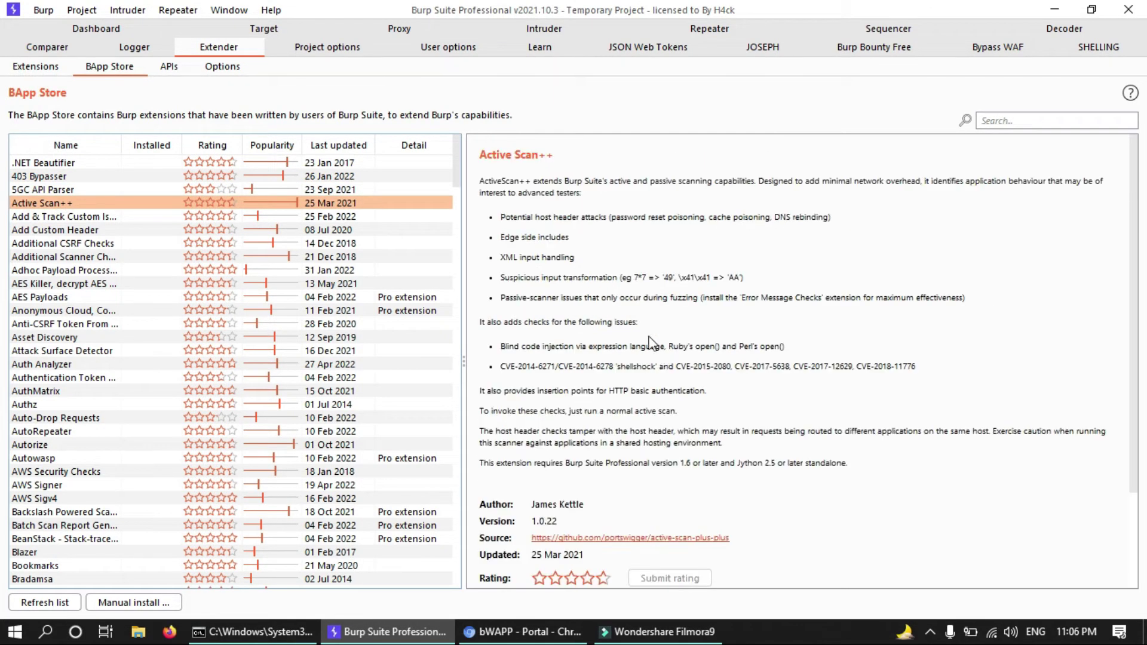
pyautogui.click(63, 244)
pyautogui.scroll(-3, 685, 402)
pyautogui.scroll(3, 683, 395)
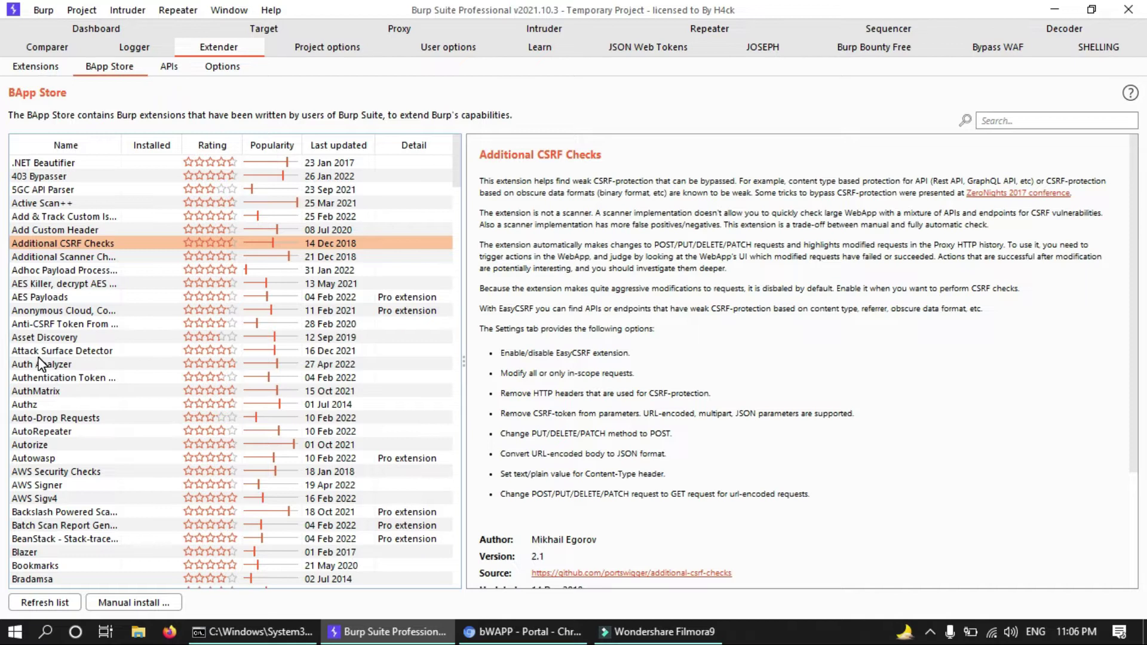
# Find the BugPoC extension in the BApp Store list and install it.
pyautogui.scroll(-6, 38, 356)
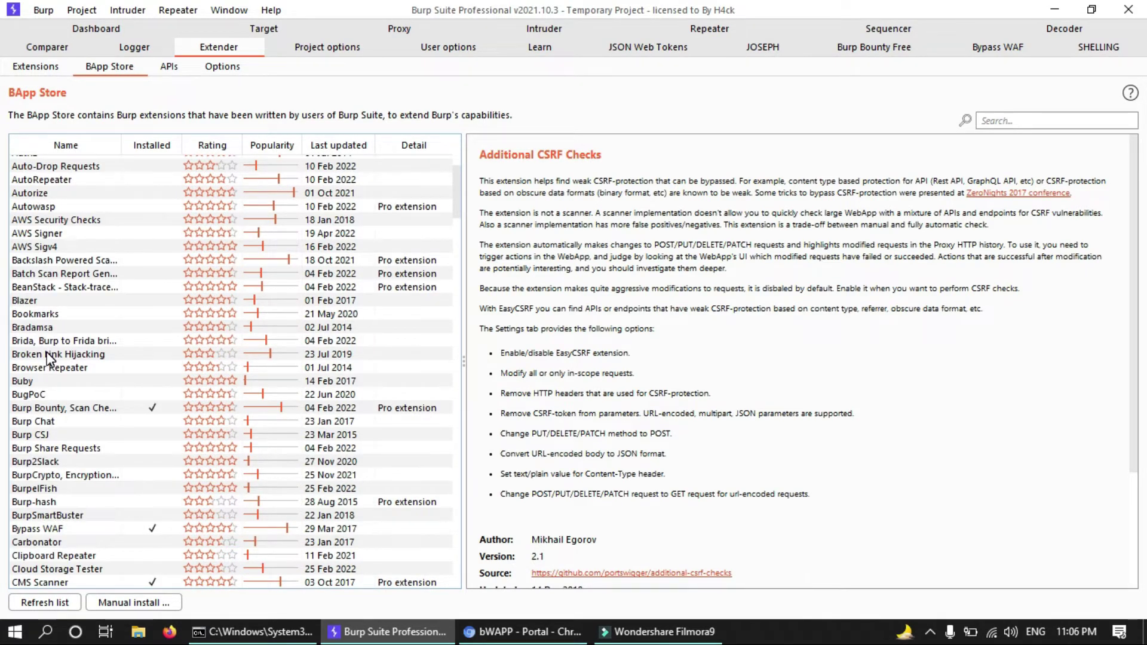
pyautogui.scroll(-2, 48, 358)
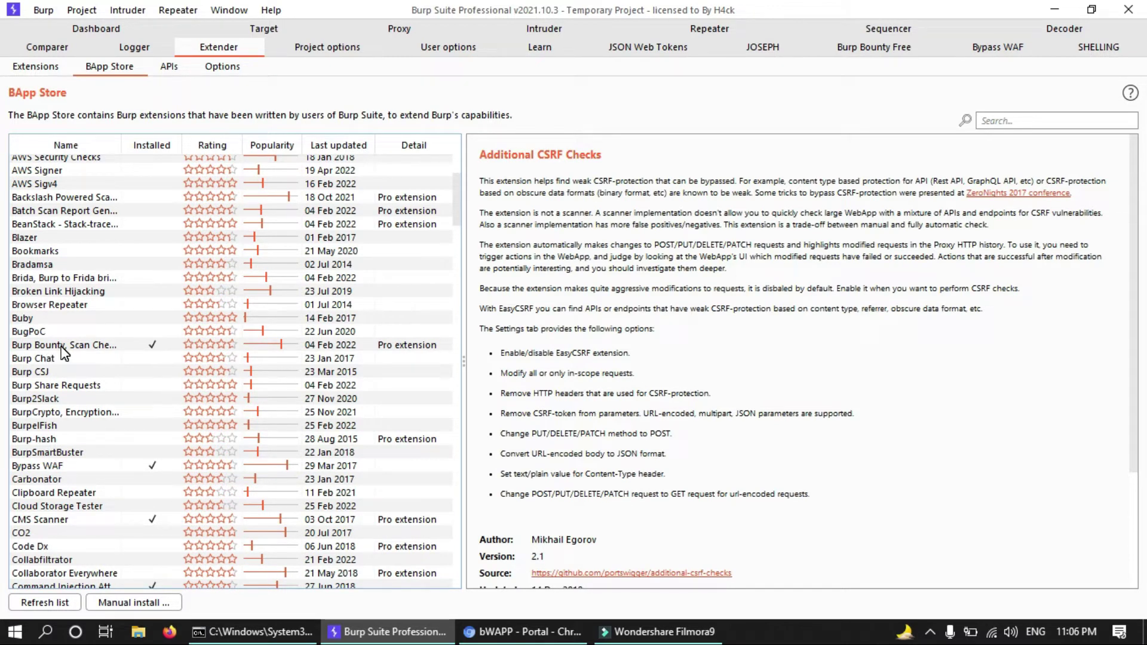
pyautogui.click(29, 332)
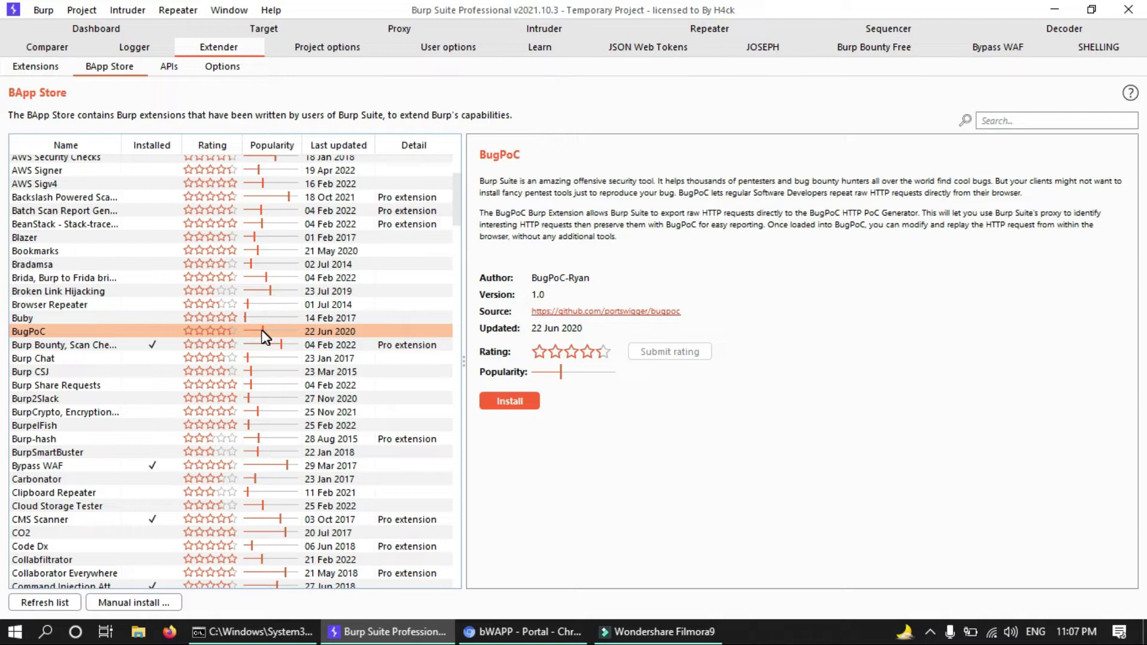
pyautogui.click(511, 405)
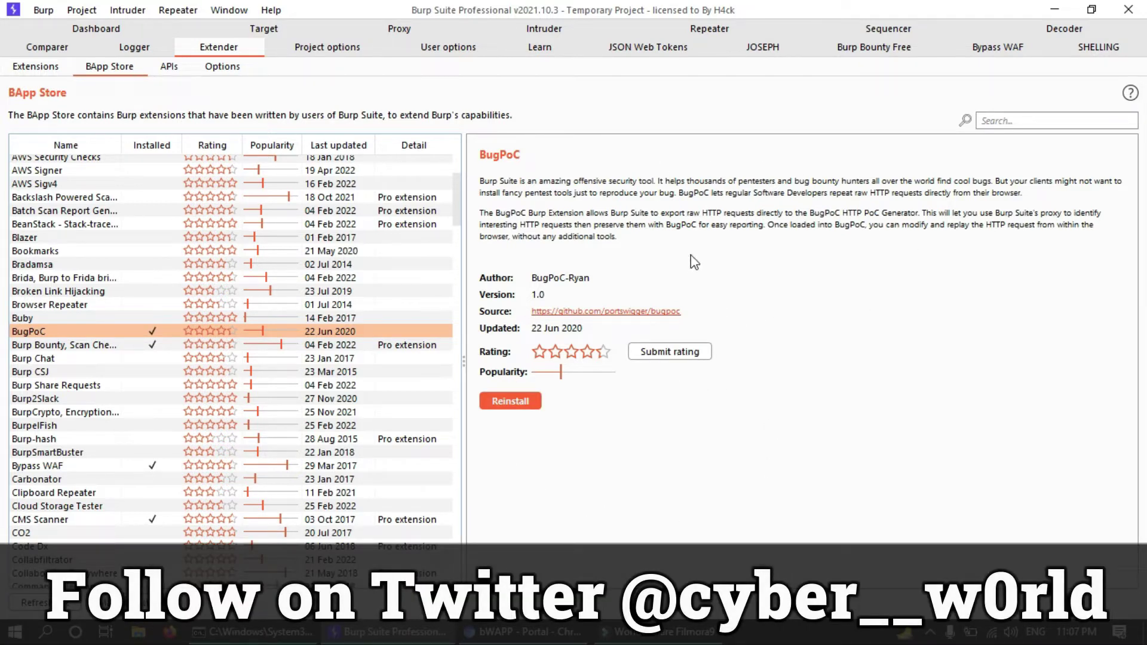
# Check the BugPoC entry among the loaded Burp extensions and view its details.
pyautogui.click(44, 68)
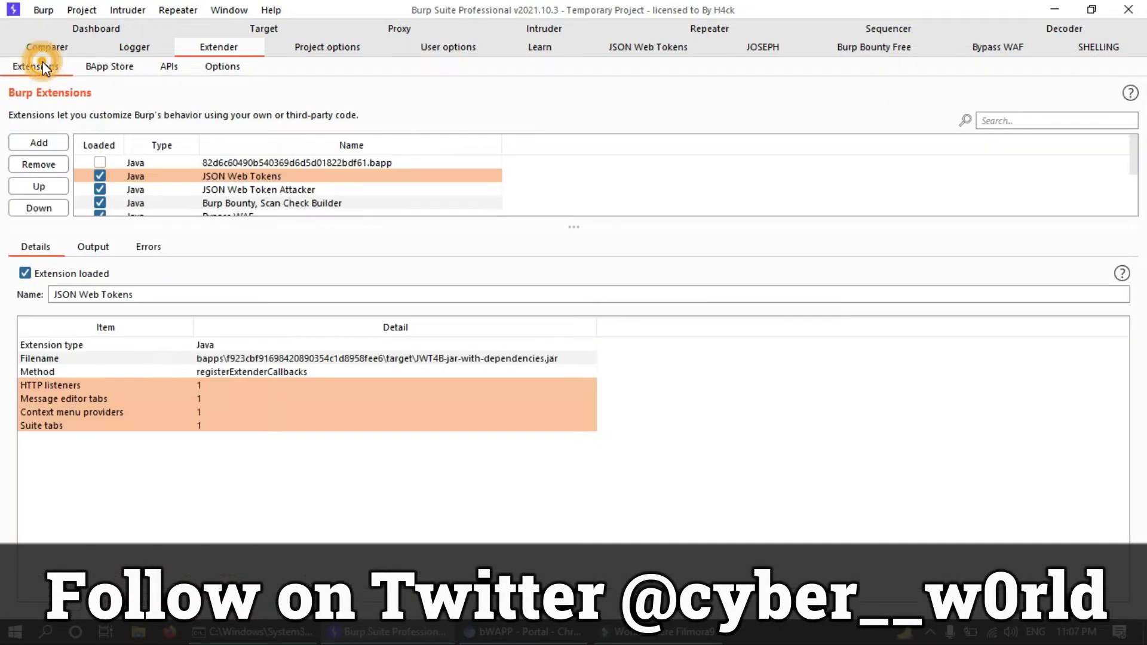
pyautogui.scroll(-3, 194, 191)
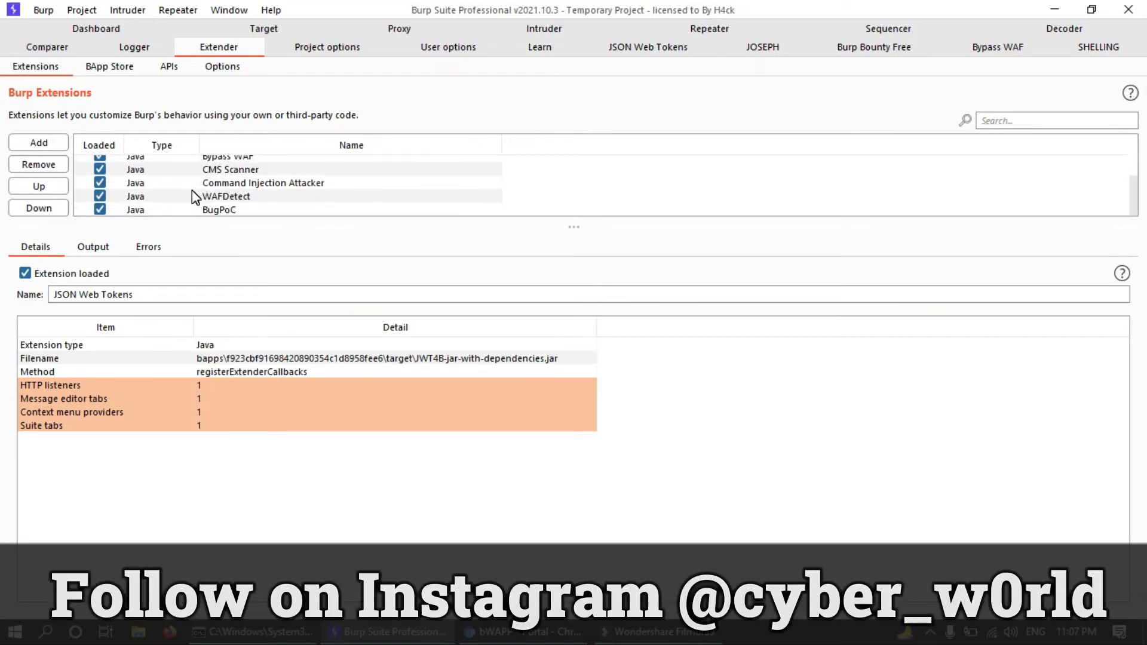
pyautogui.click(229, 212)
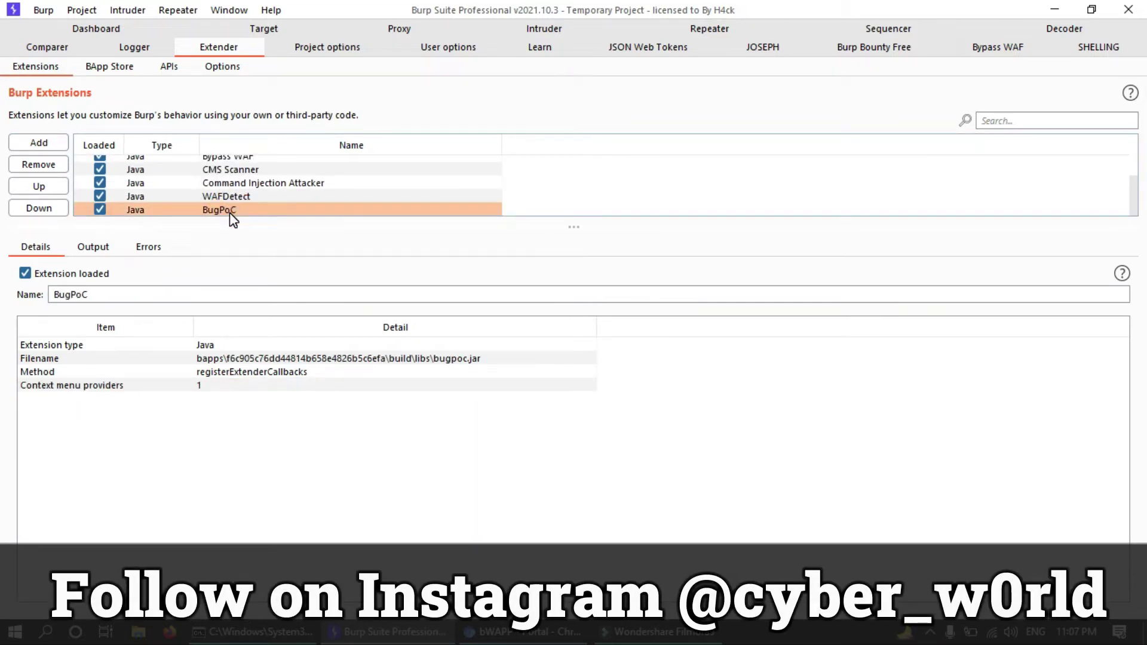
pyautogui.scroll(3, 227, 197)
# Return to the BApp Store and review the description text of the BugPoC extension.
pyautogui.click(99, 67)
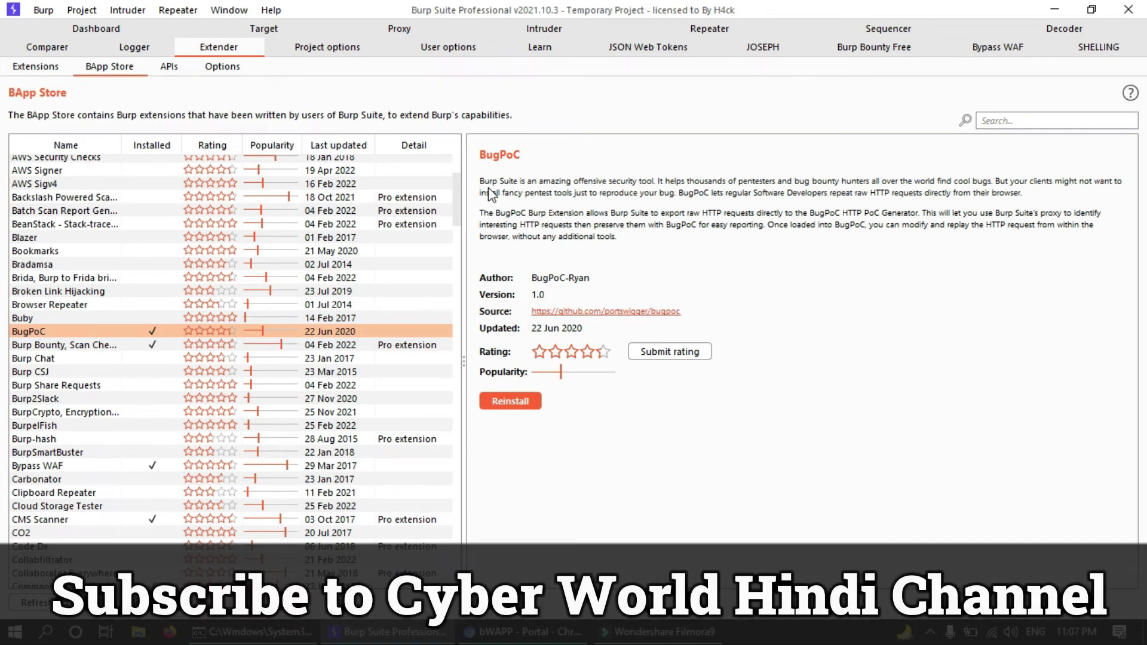
pyautogui.moveTo(479, 181); pyautogui.dragTo(650, 235)
pyautogui.click(650, 235)
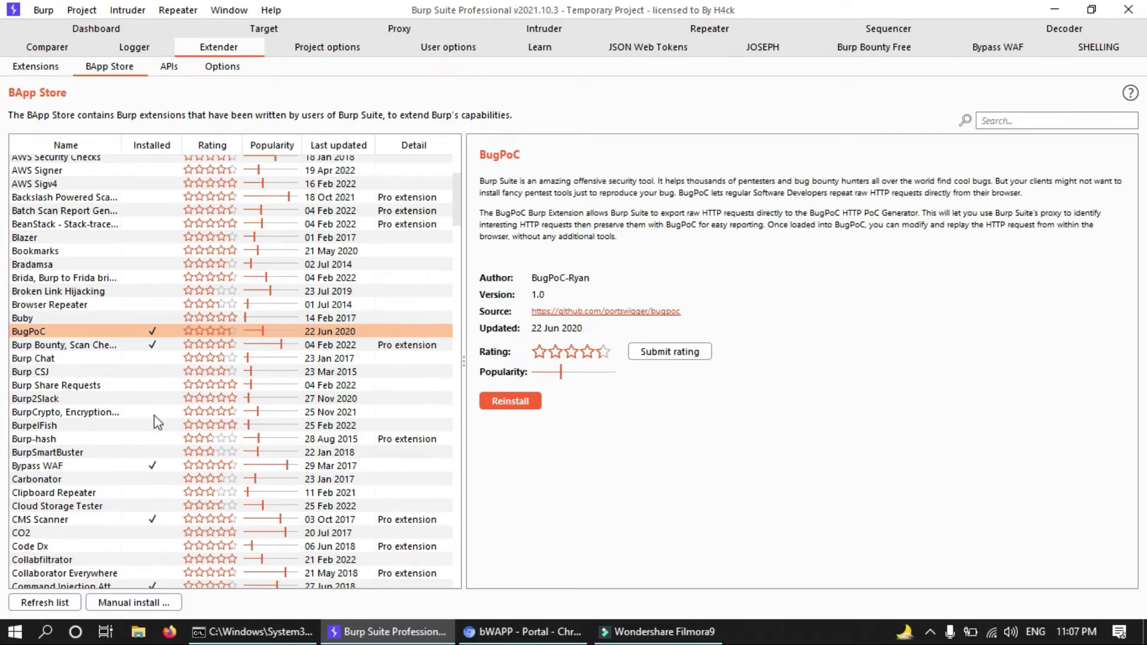
# Sort the BApp Store list so installed extensions come first, and look through the sorted list.
pyautogui.scroll(-6, 123, 406)
pyautogui.scroll(3, 138, 377)
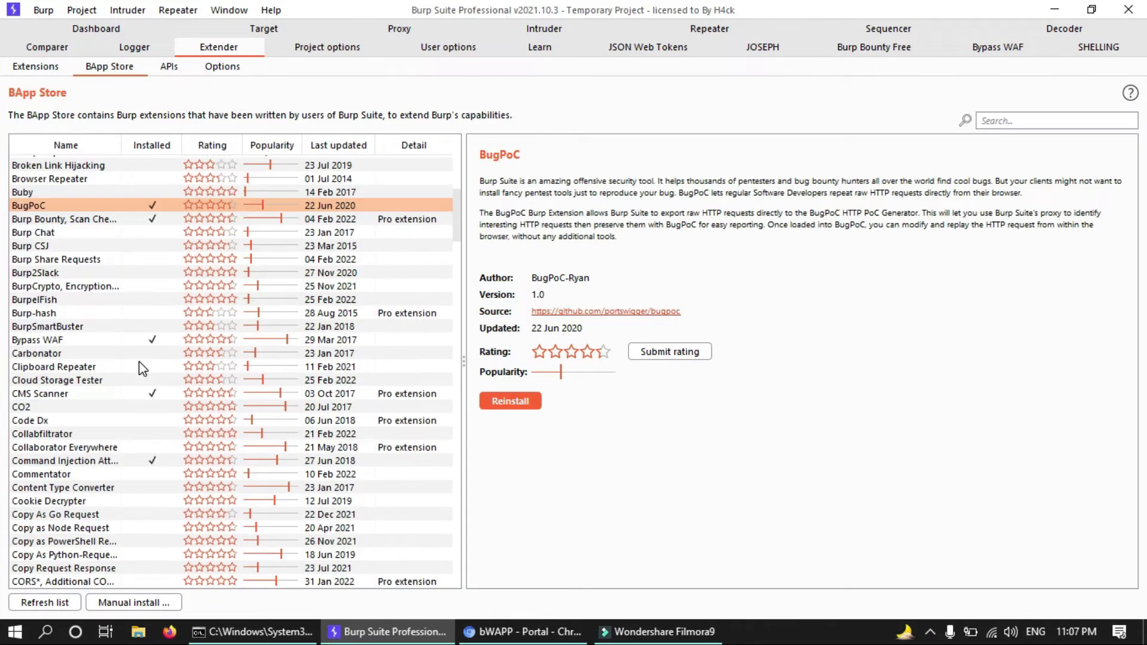
pyautogui.click(152, 145)
pyautogui.click(153, 146)
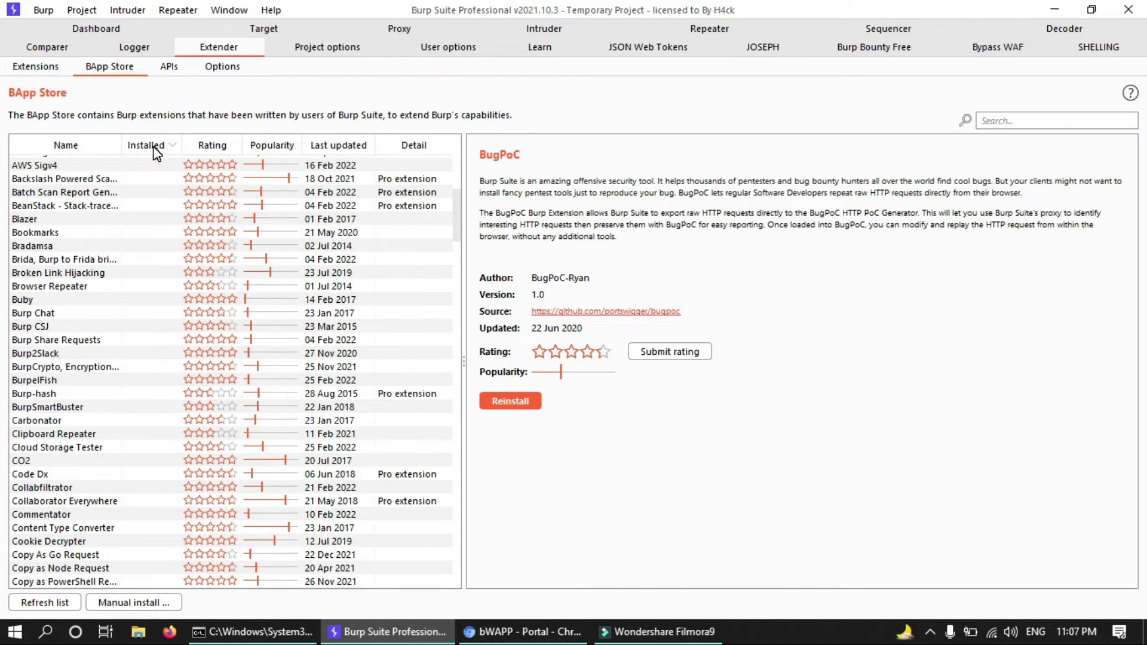
pyautogui.scroll(-20, 149, 204)
pyautogui.scroll(20, 153, 226)
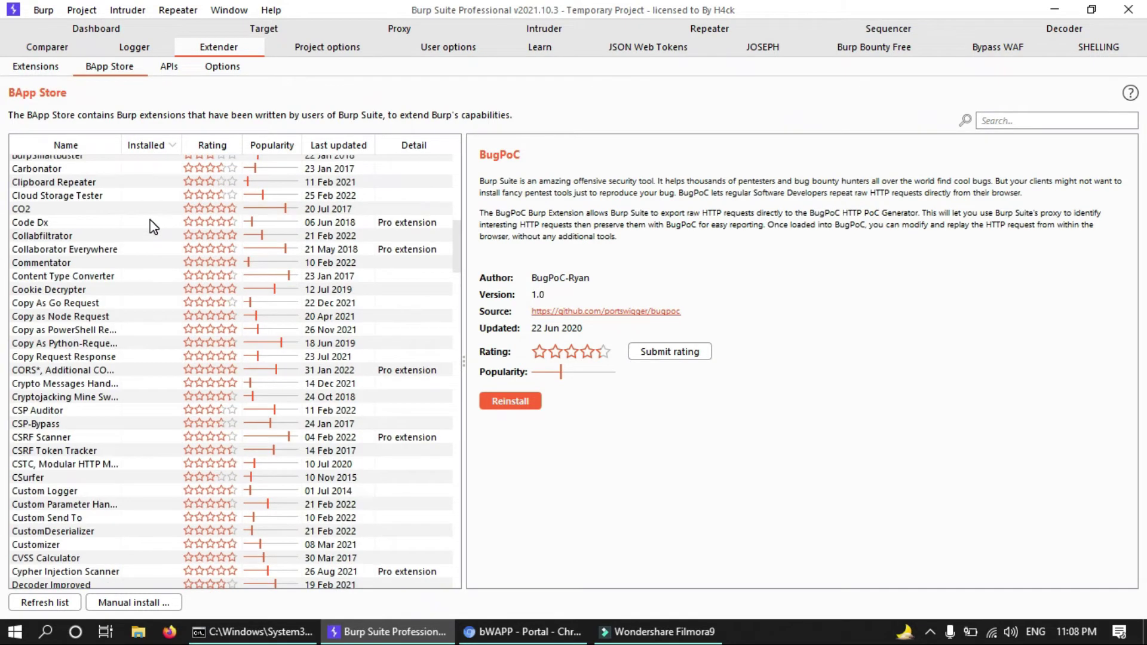
pyautogui.scroll(20, 153, 226)
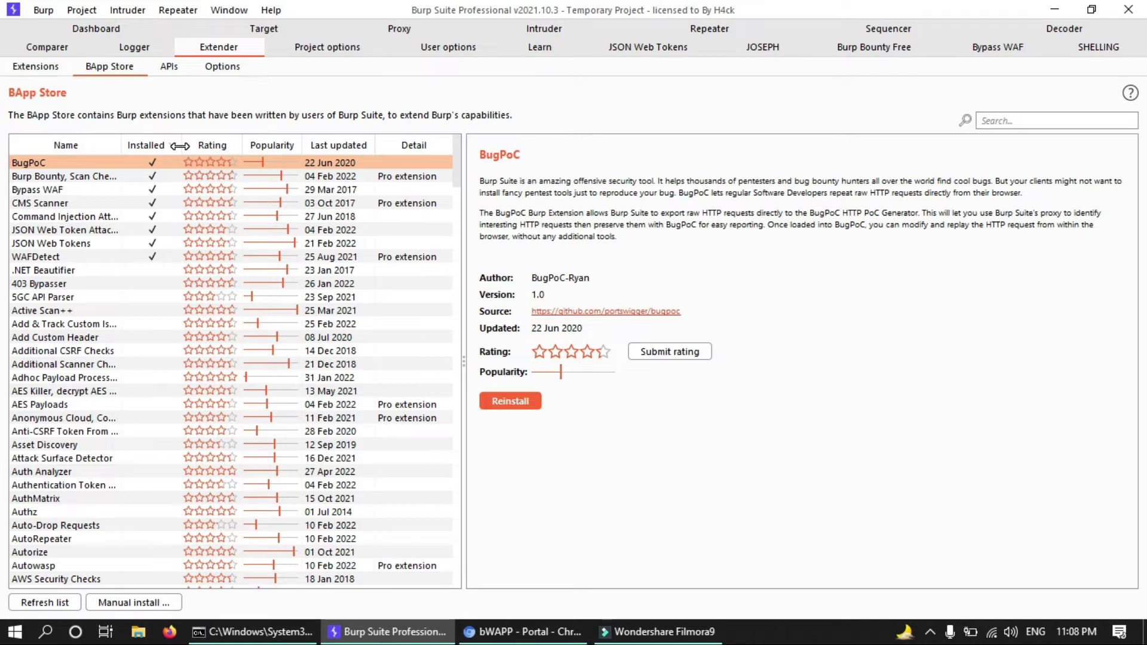
pyautogui.scroll(-10, 130, 347)
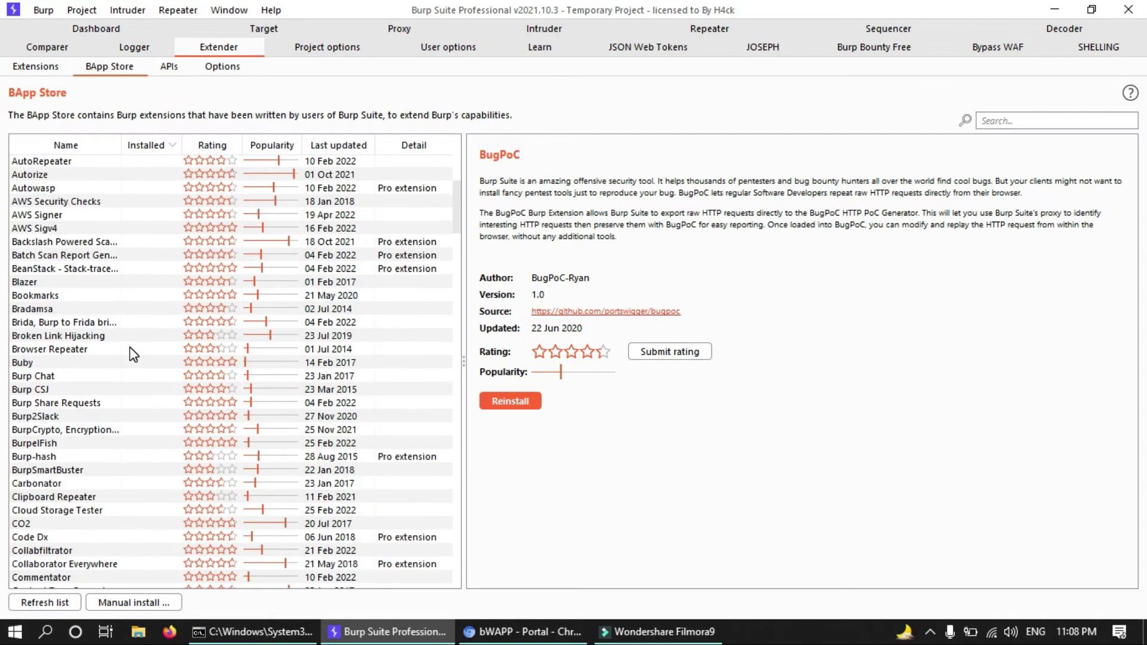
pyautogui.scroll(-5, 131, 346)
pyautogui.scroll(-5, 131, 347)
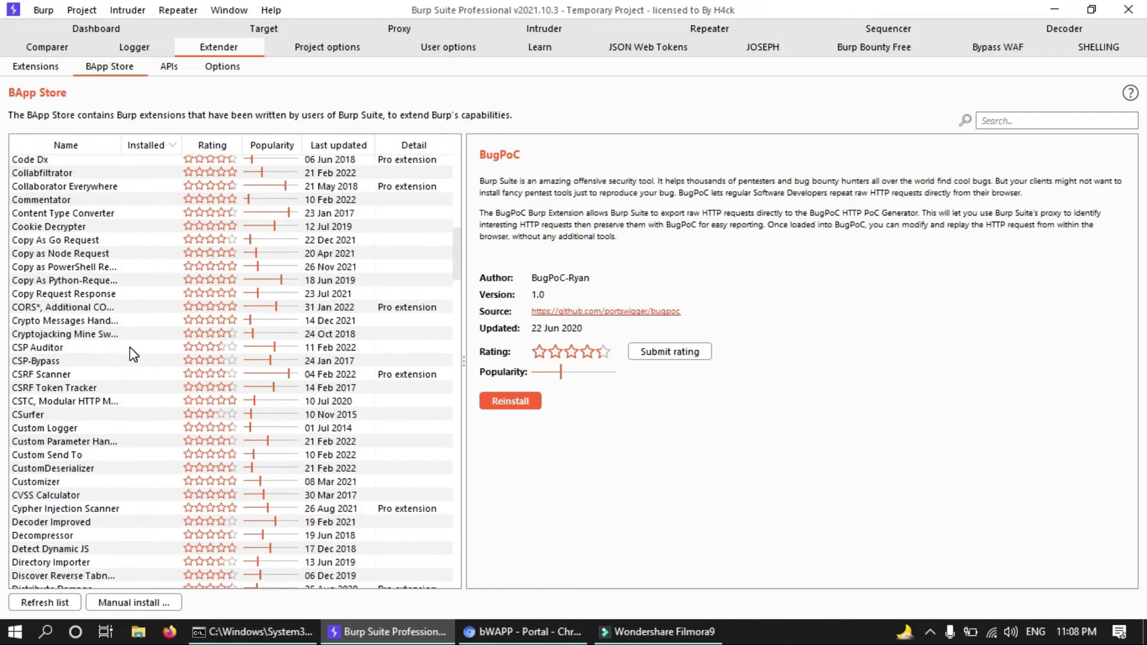
pyautogui.scroll(-3, 130, 347)
pyautogui.scroll(20, 131, 347)
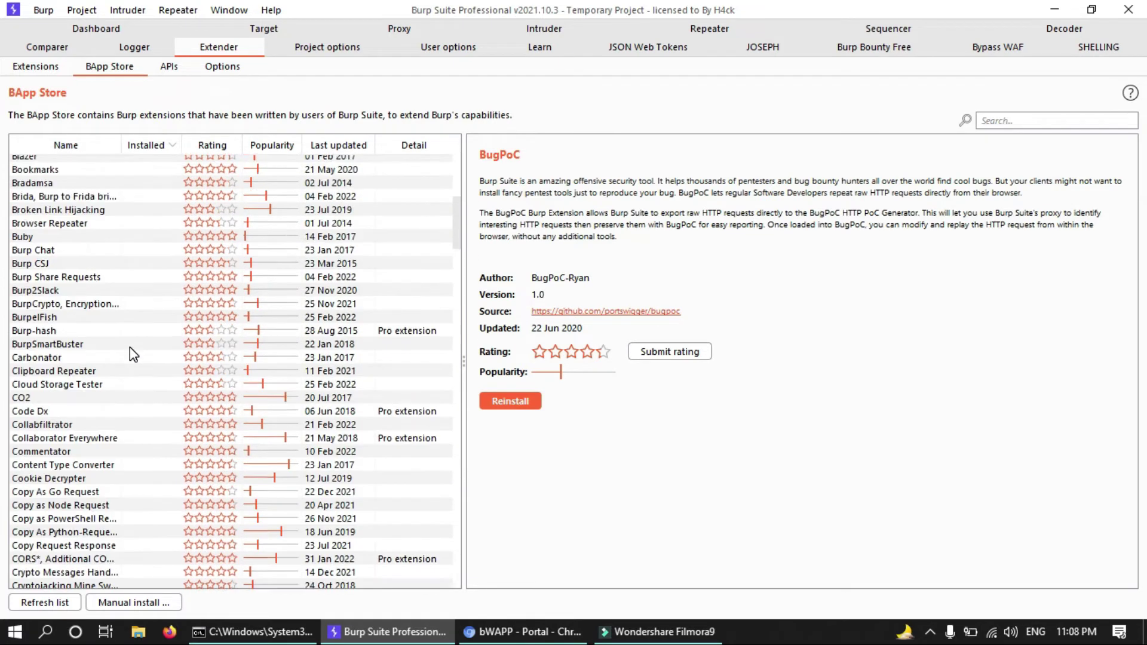
# Examine the Burp Extender APIs, viewing the code of the IHttpRequestResponse, IIntruderAttack and IMessageEditorController interfaces.
pyautogui.click(169, 68)
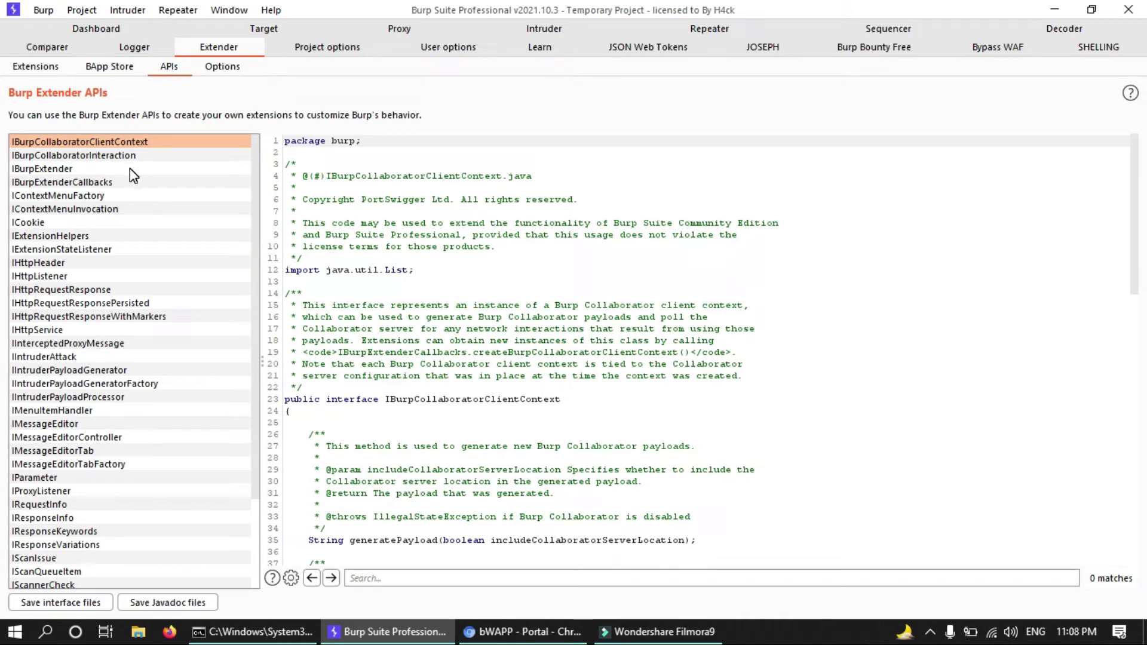
pyautogui.scroll(-3, 132, 284)
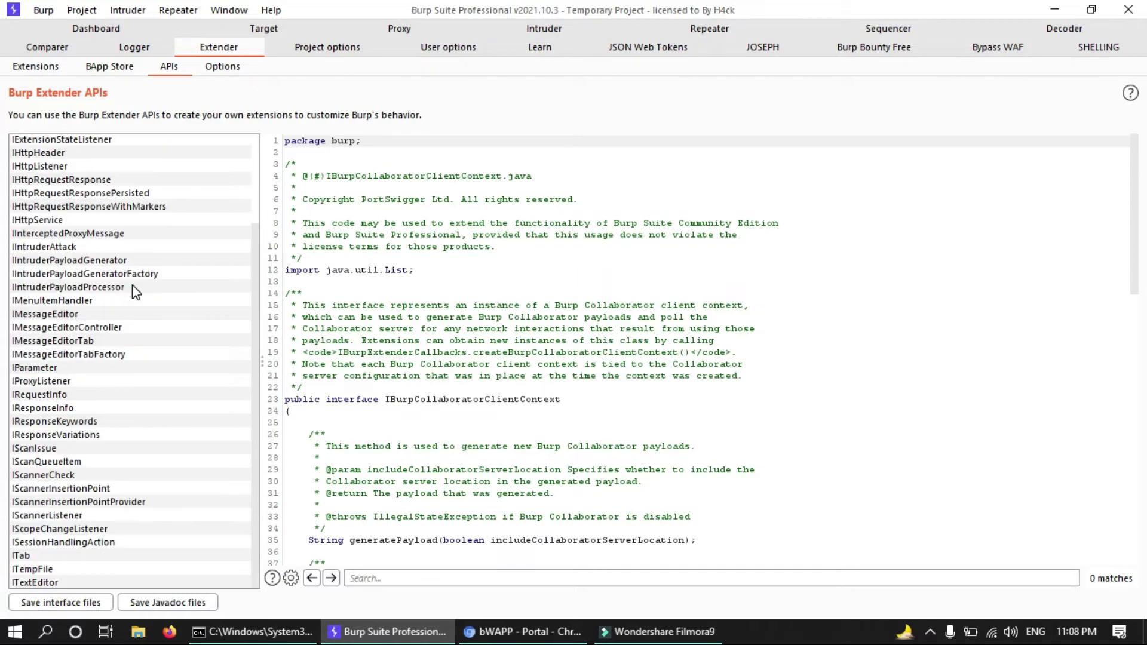
pyautogui.scroll(3, 132, 285)
pyautogui.click(131, 286)
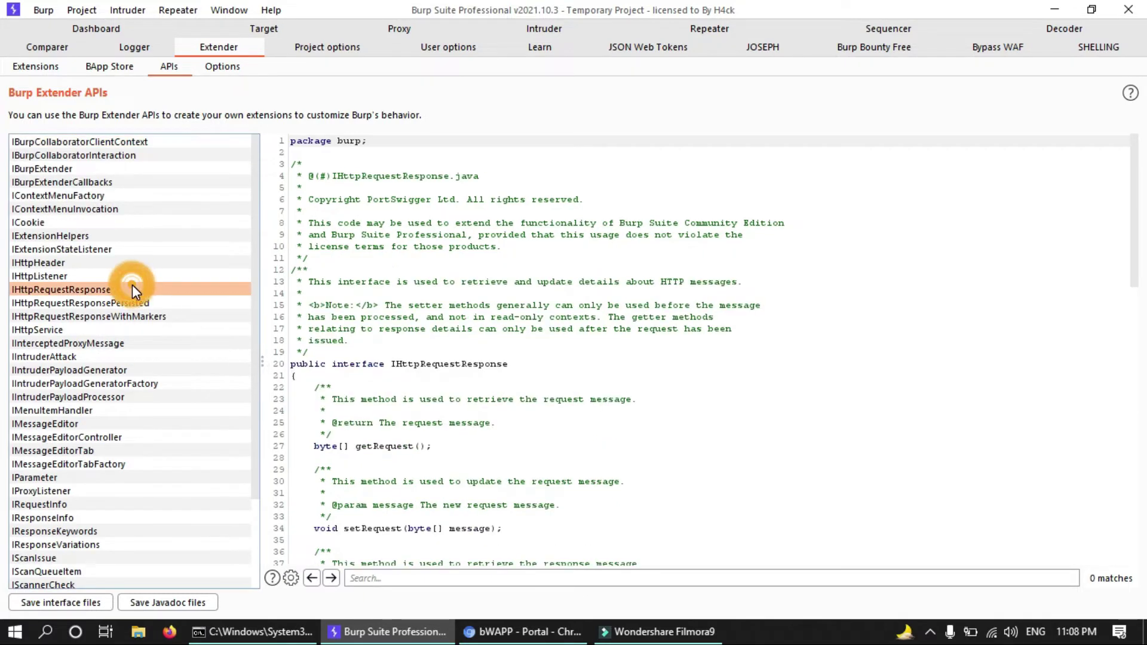
pyautogui.click(115, 358)
pyautogui.click(106, 438)
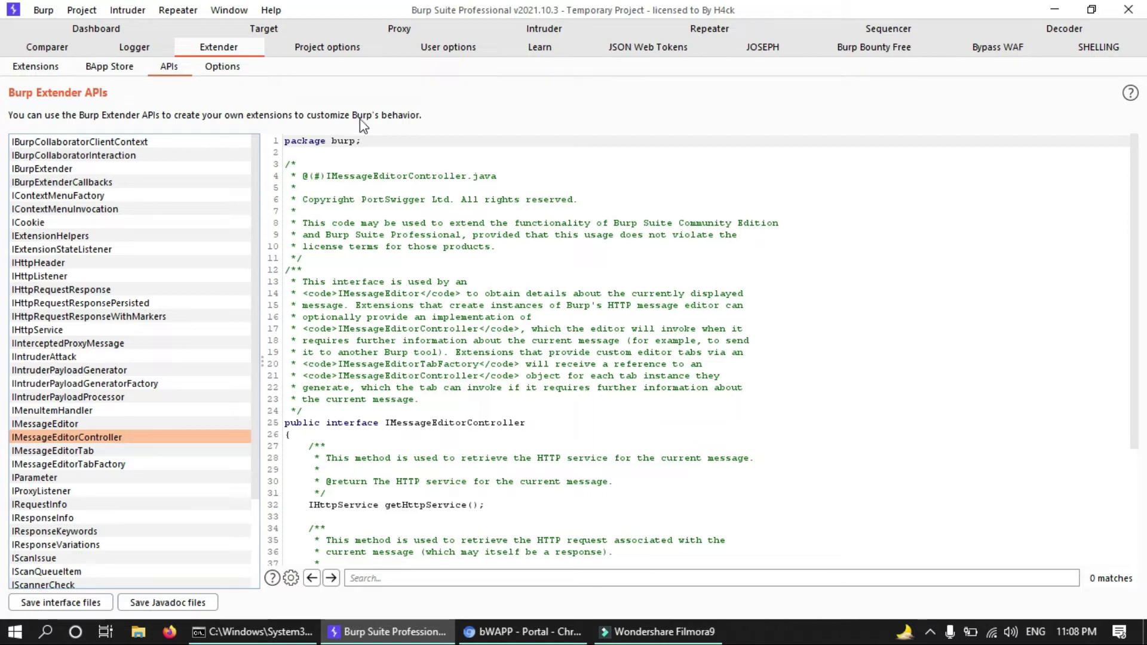
pyautogui.scroll(-5, 454, 312)
pyautogui.scroll(5, 478, 389)
# Examine the code of the IHttpHeader and ICookie interfaces in the Burp Extender APIs.
pyautogui.click(68, 266)
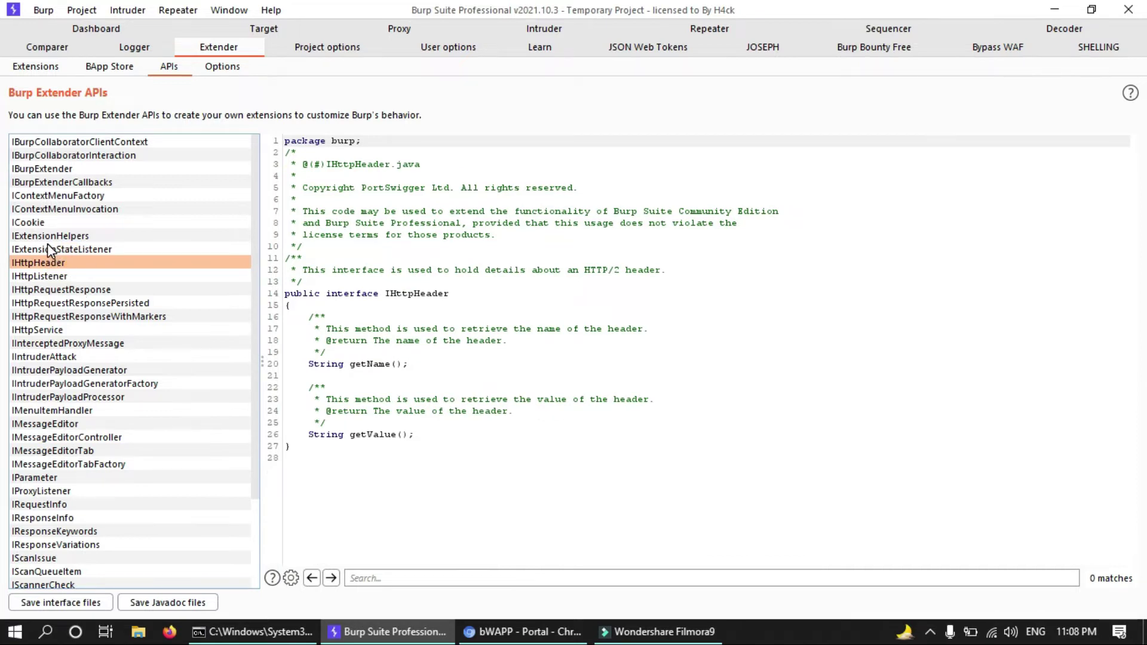
pyautogui.click(47, 226)
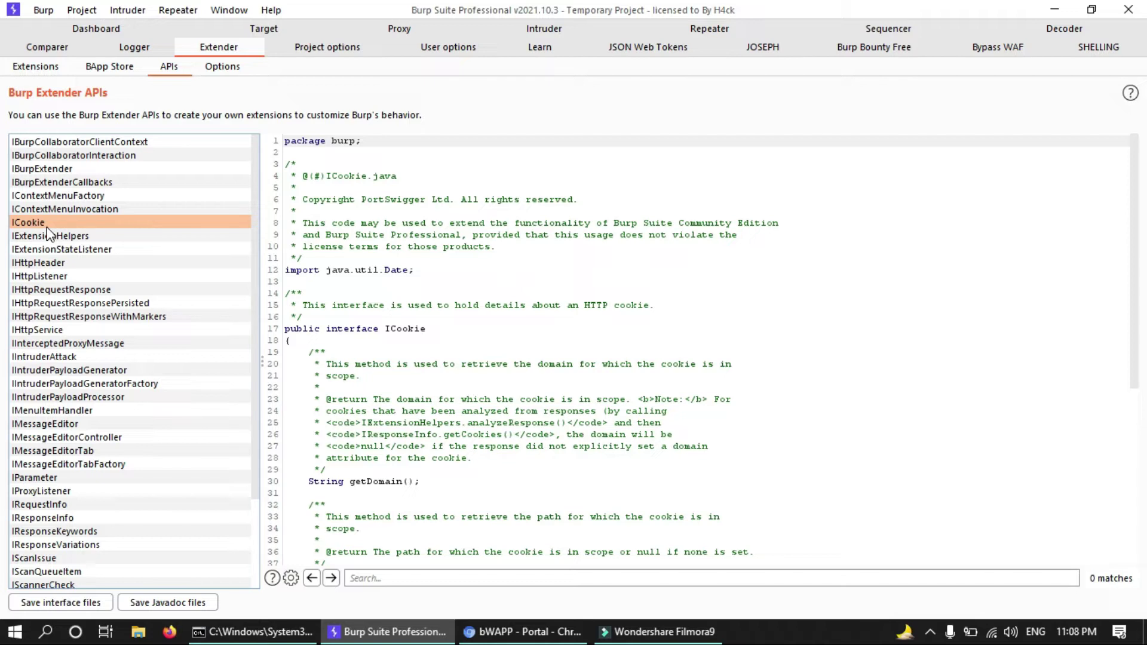
pyautogui.scroll(-7, 308, 335)
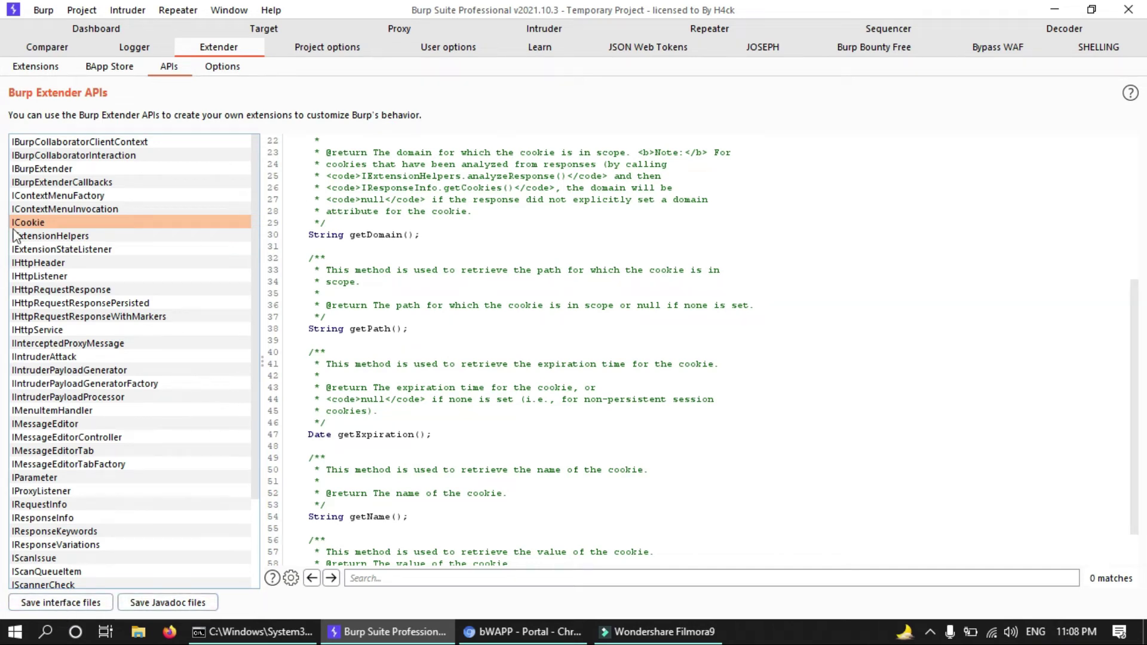
# Look through the BApp Store list again, open the file chooser for manually installing a BApp, and close it without selecting a file.
pyautogui.click(110, 66)
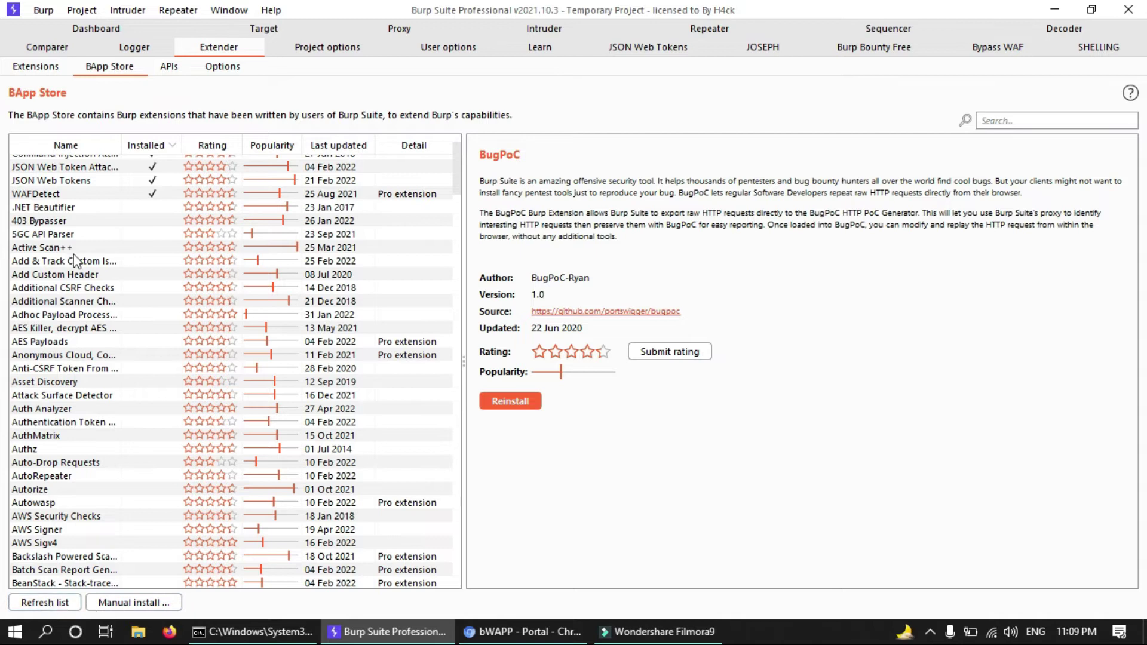
pyautogui.scroll(-10, 76, 263)
pyautogui.scroll(12, 78, 333)
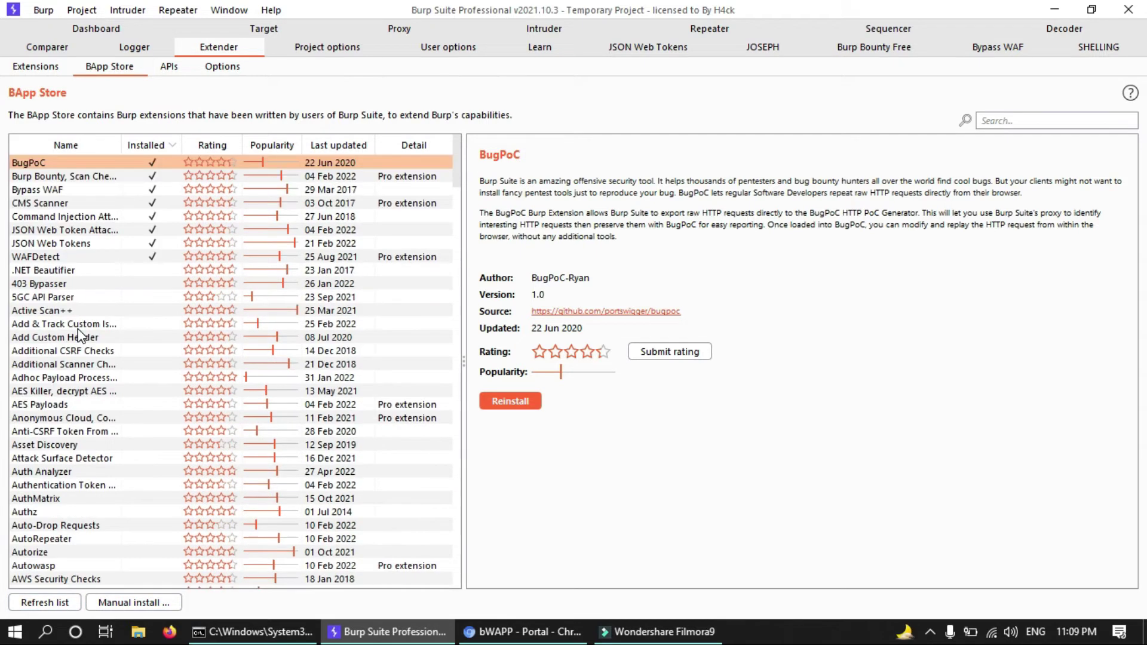
pyautogui.click(133, 605)
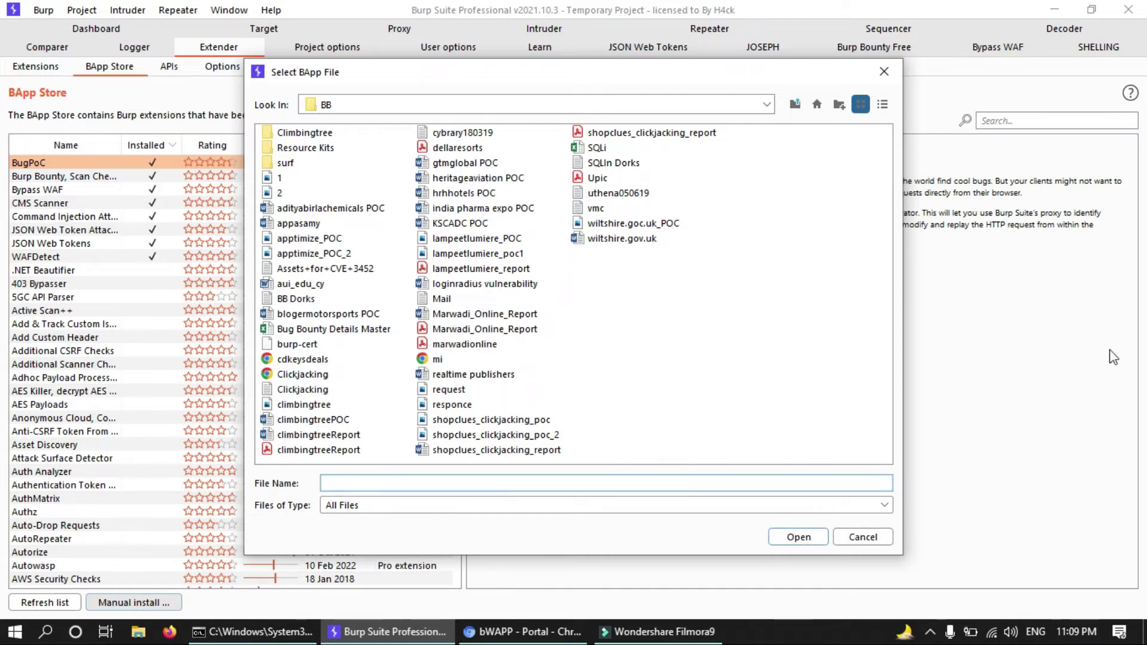
pyautogui.click(885, 71)
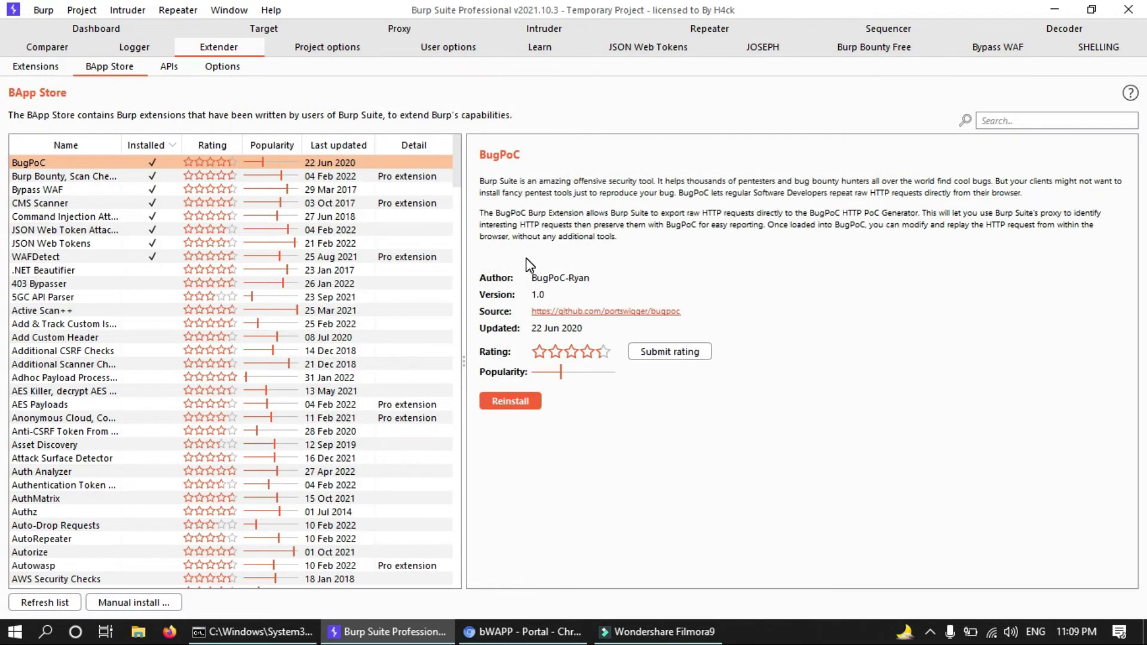
# Review the Extender's startup, Java, Python and Ruby environment options, and return to the list of loaded extensions.
pyautogui.click(211, 68)
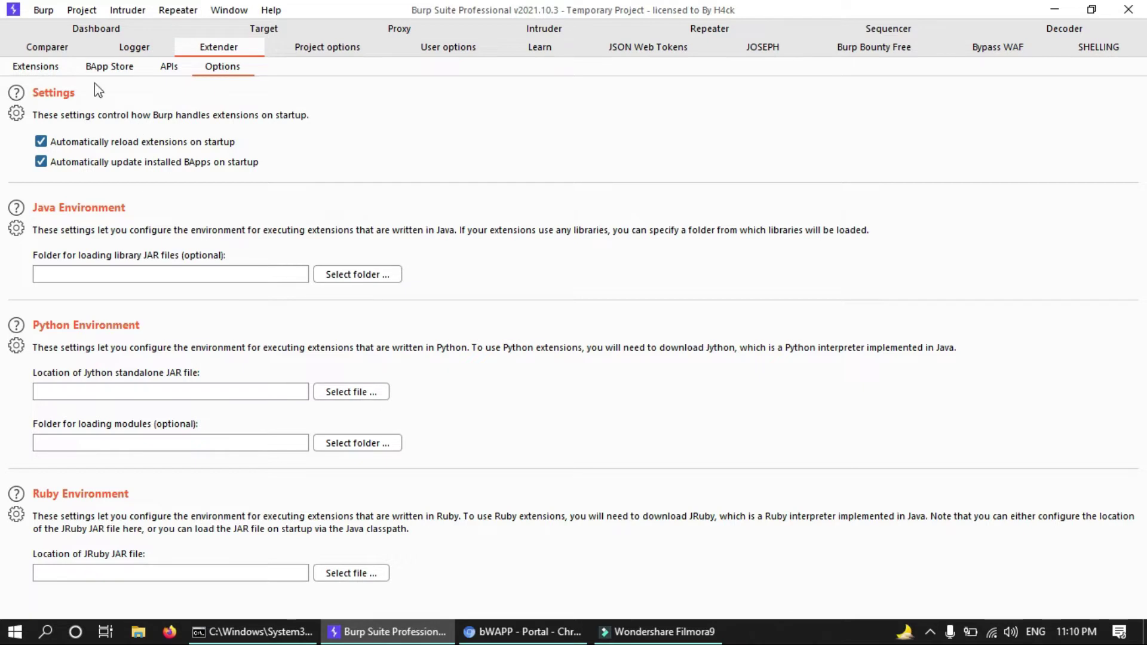
pyautogui.click(48, 66)
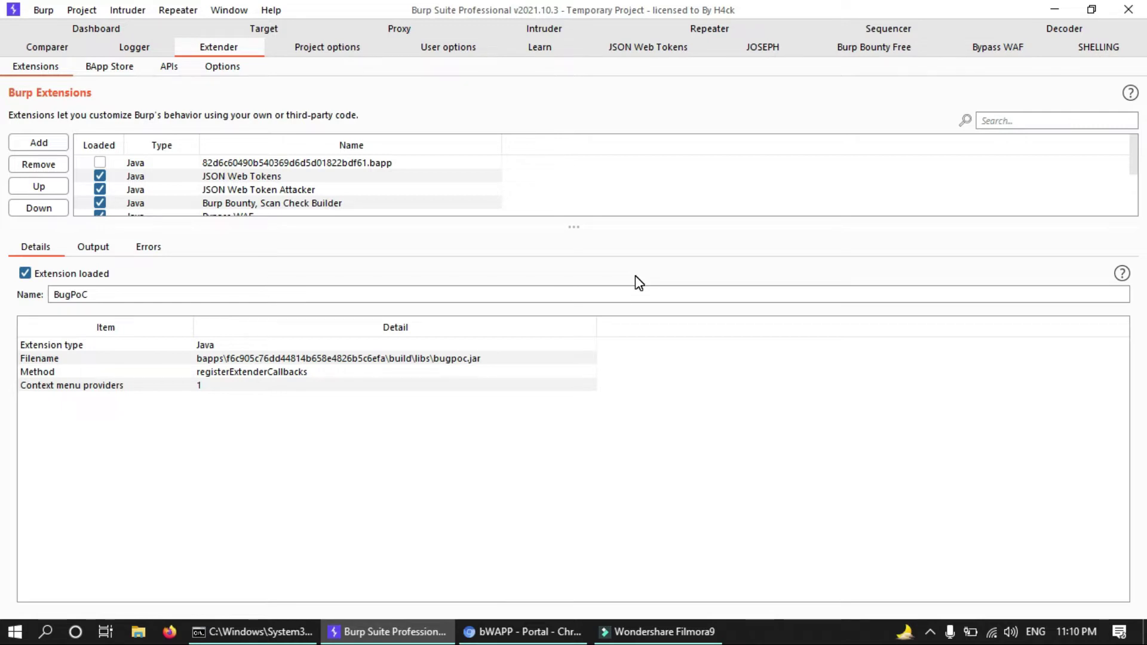
# Examine the project-level connection options, covering Platform Authentication, Upstream Proxy Servers, SOCKS Proxy and Timeouts.
pyautogui.click(310, 52)
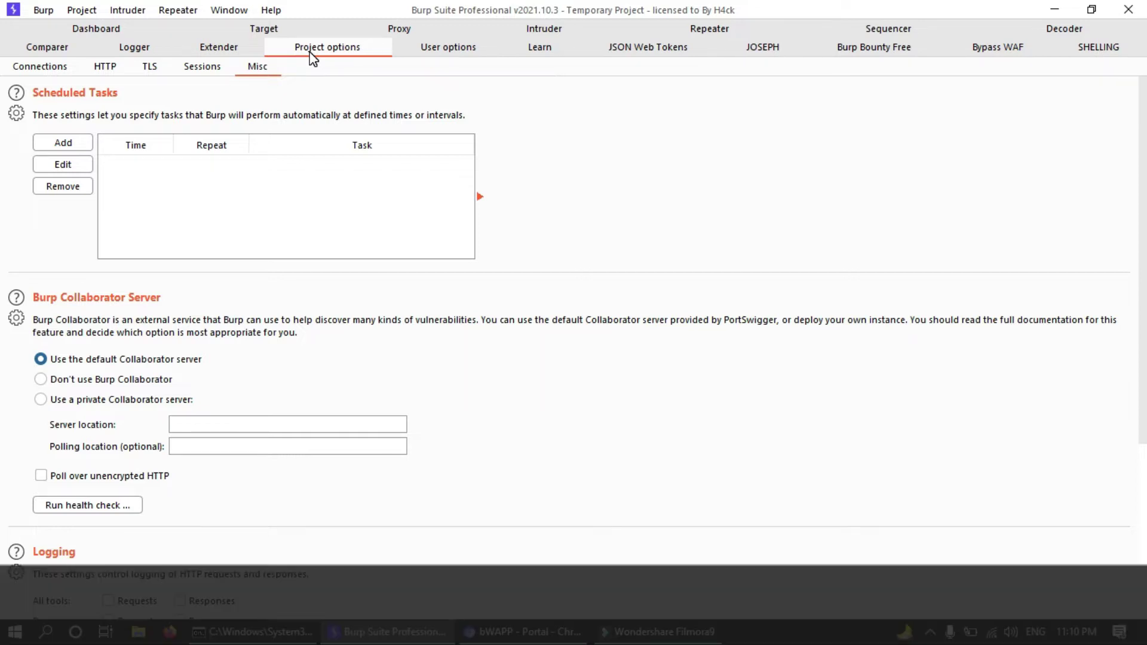
pyautogui.click(15, 67)
pyautogui.scroll(-5, 80, 210)
pyautogui.scroll(5, 81, 227)
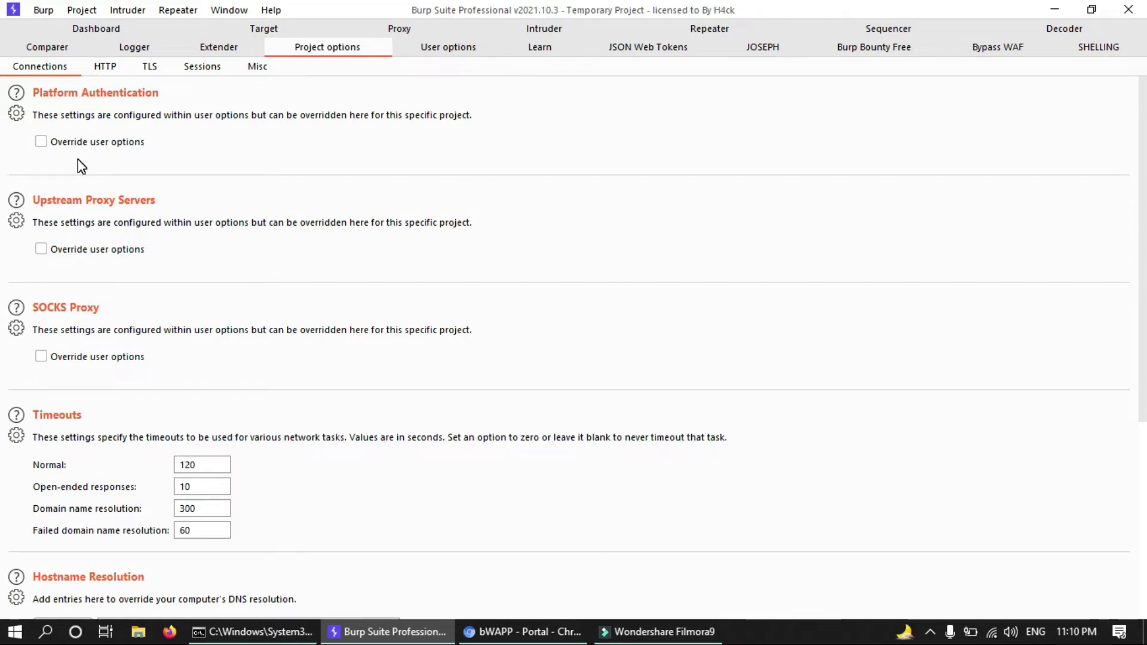
pyautogui.scroll(-2, 81, 166)
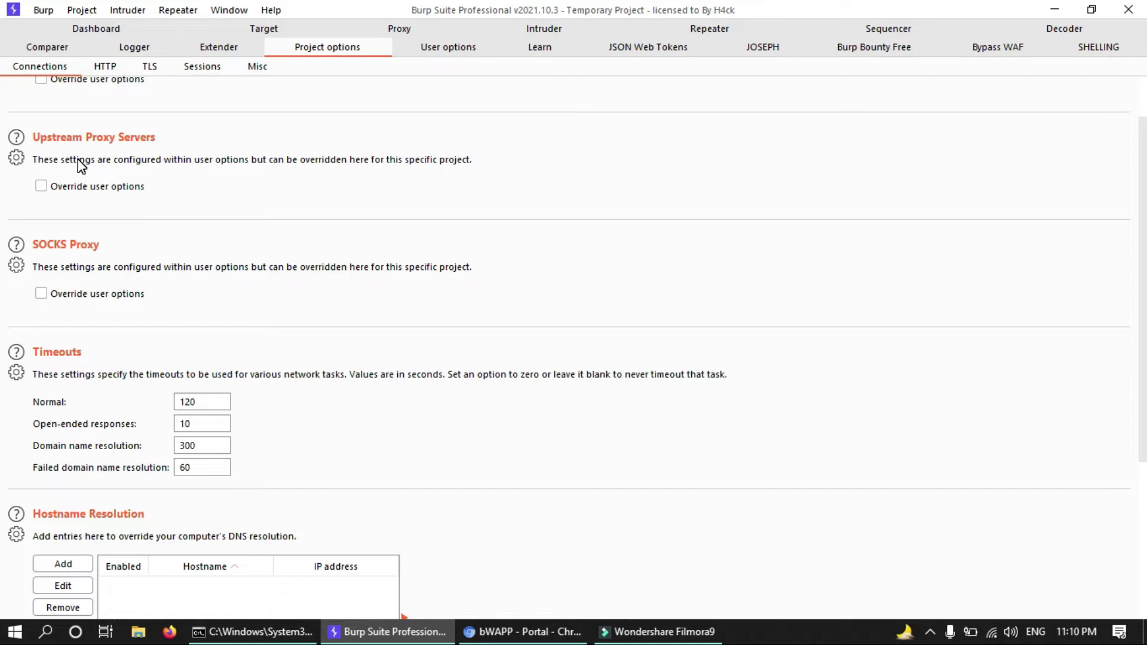
pyautogui.scroll(-2, 203, 234)
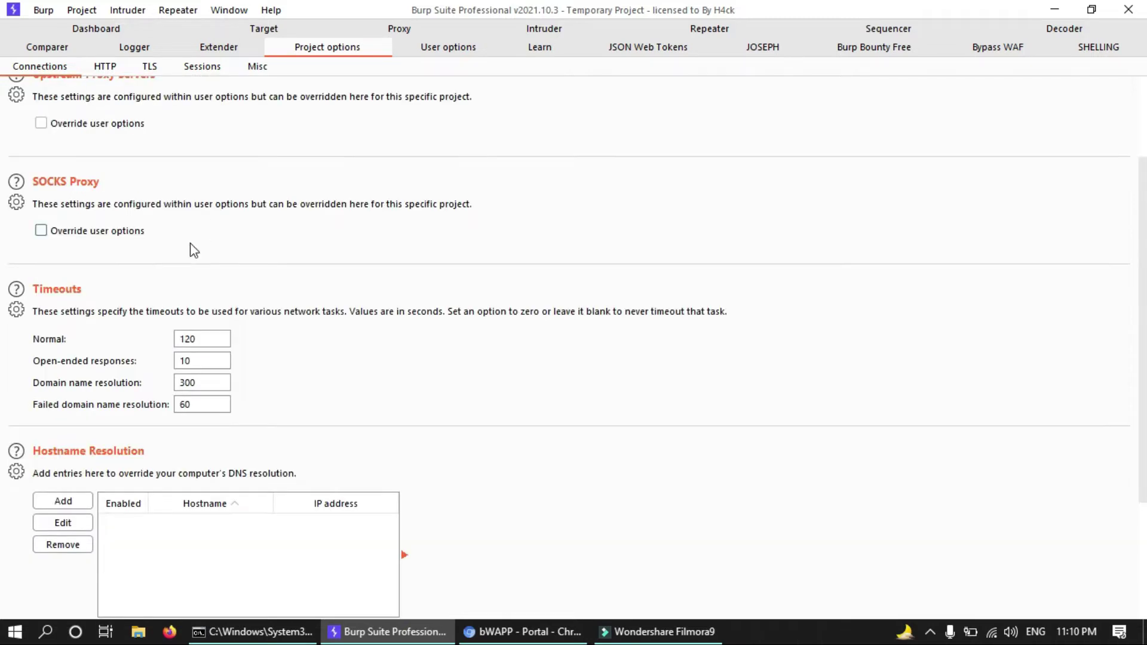
pyautogui.scroll(-4, 189, 251)
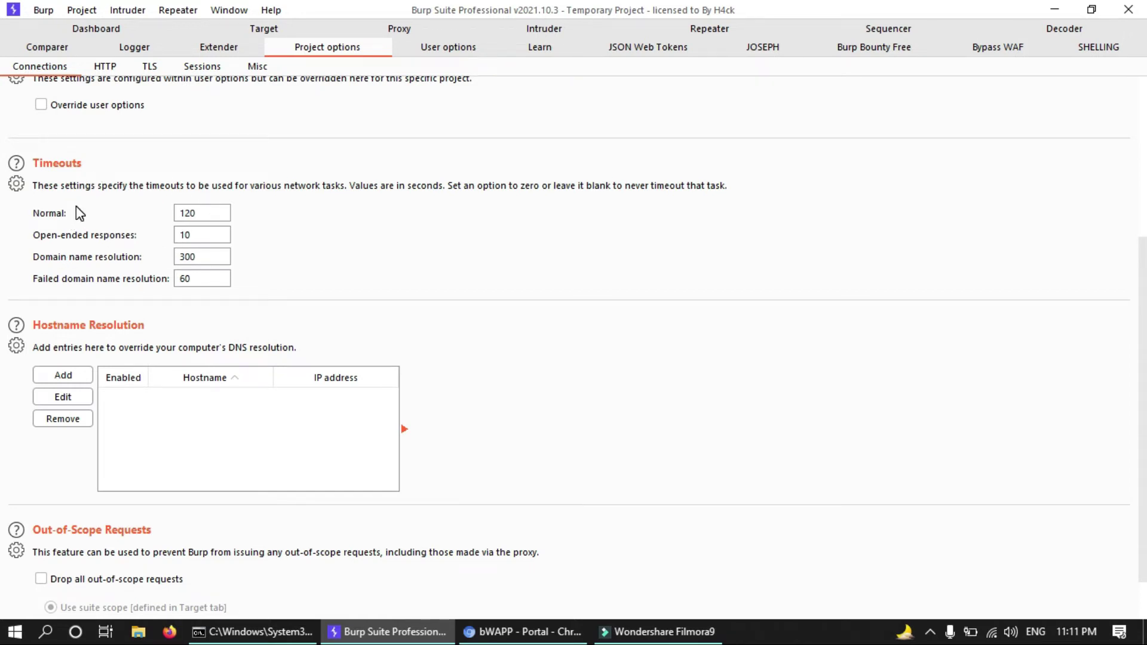
pyautogui.scroll(-2, 76, 206)
pyautogui.scroll(2, 76, 206)
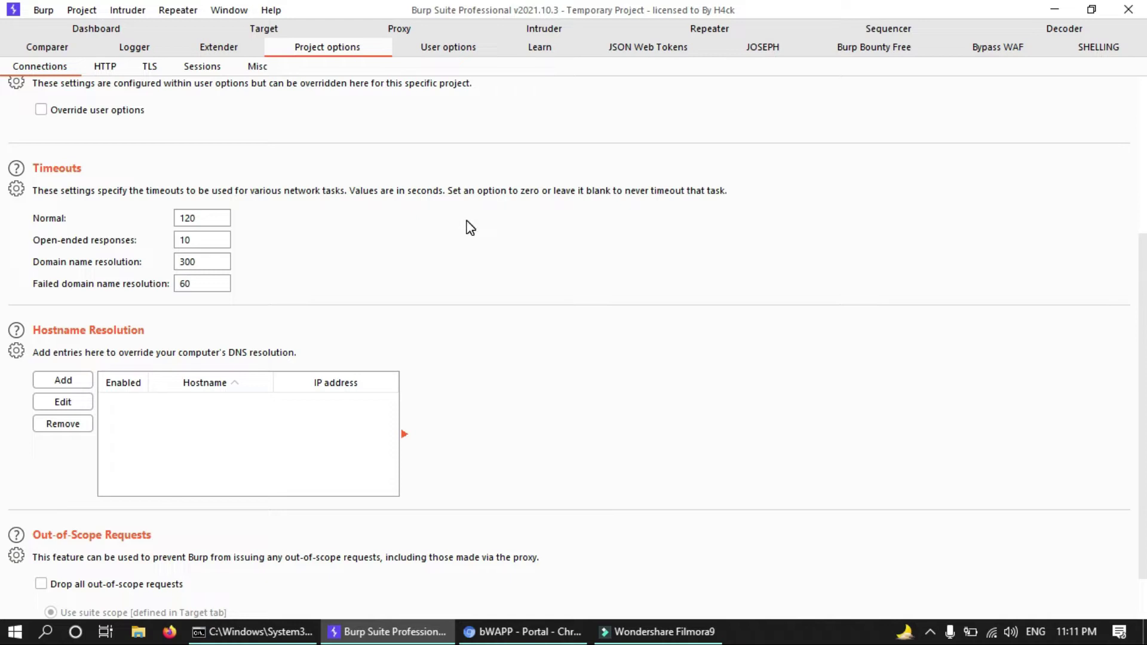
pyautogui.scroll(-1, 269, 251)
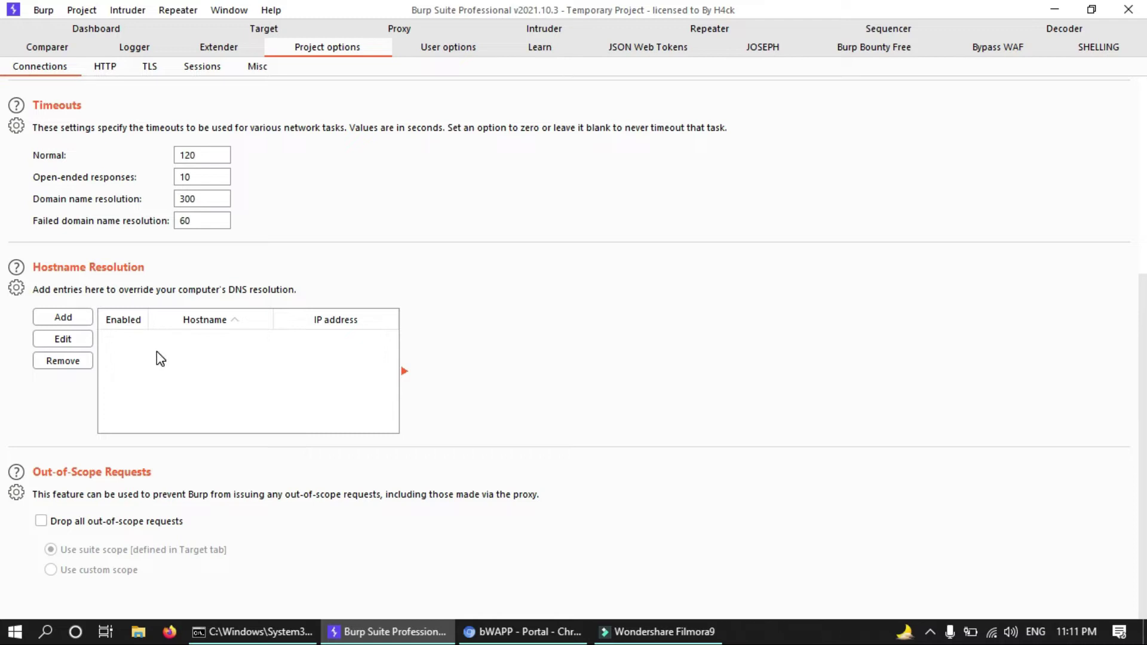
# Review the Hostname Resolution and Out-of-Scope Requests settings, and return to the beginning of the project's connection options.
pyautogui.click(60, 316)
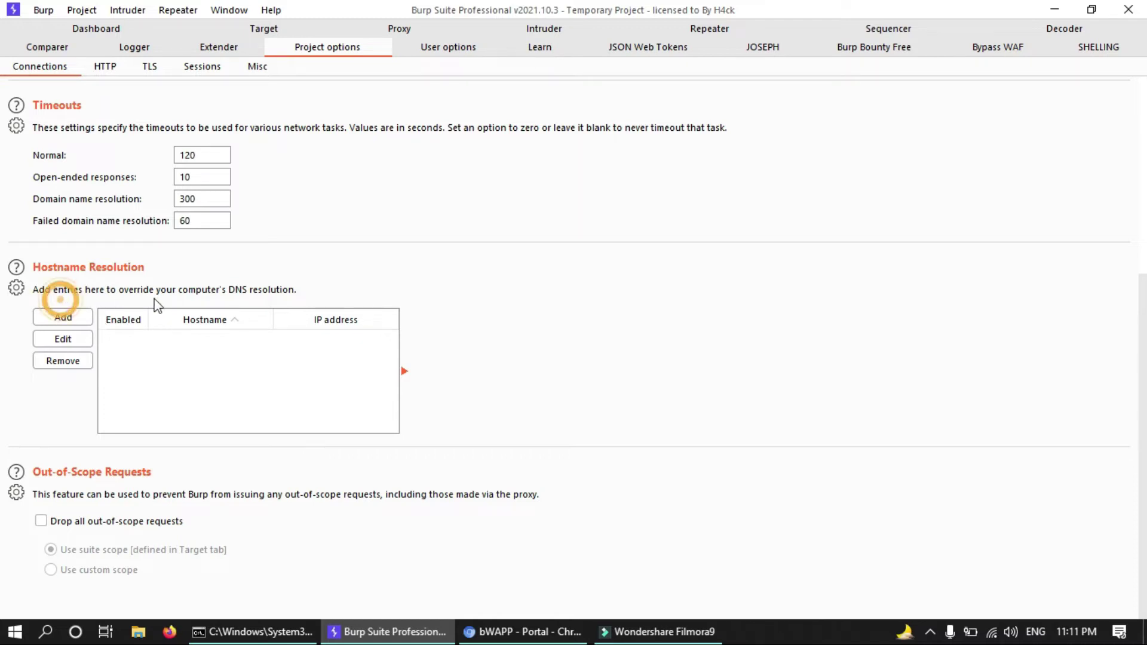
pyautogui.click(245, 292)
pyautogui.click(325, 292)
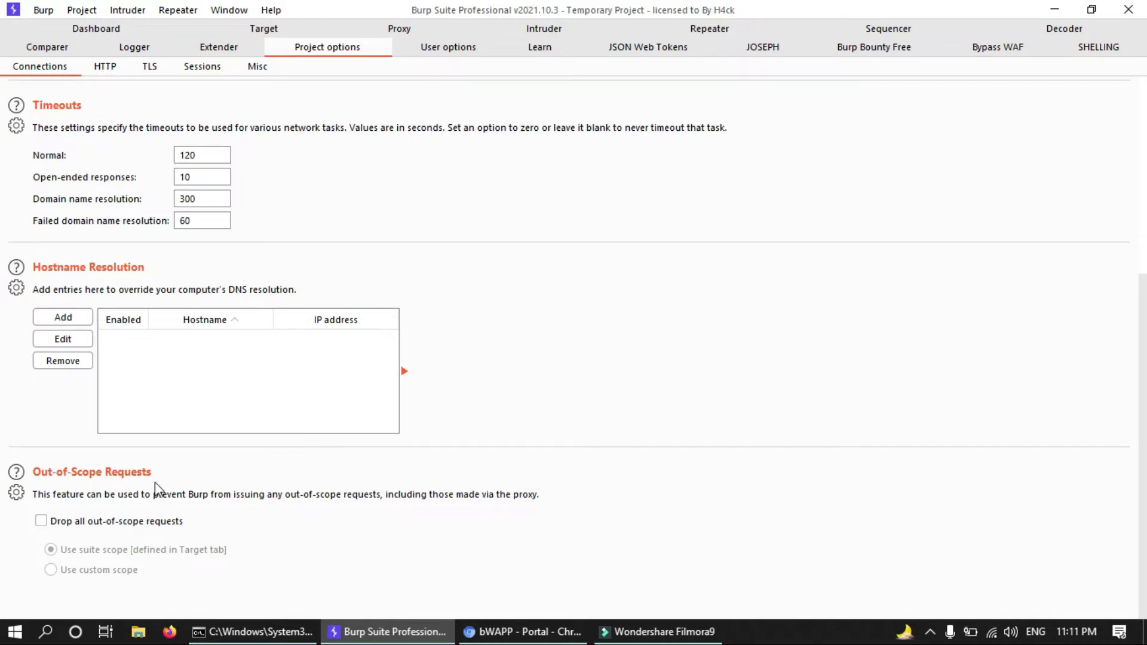
pyautogui.scroll(5, 151, 531)
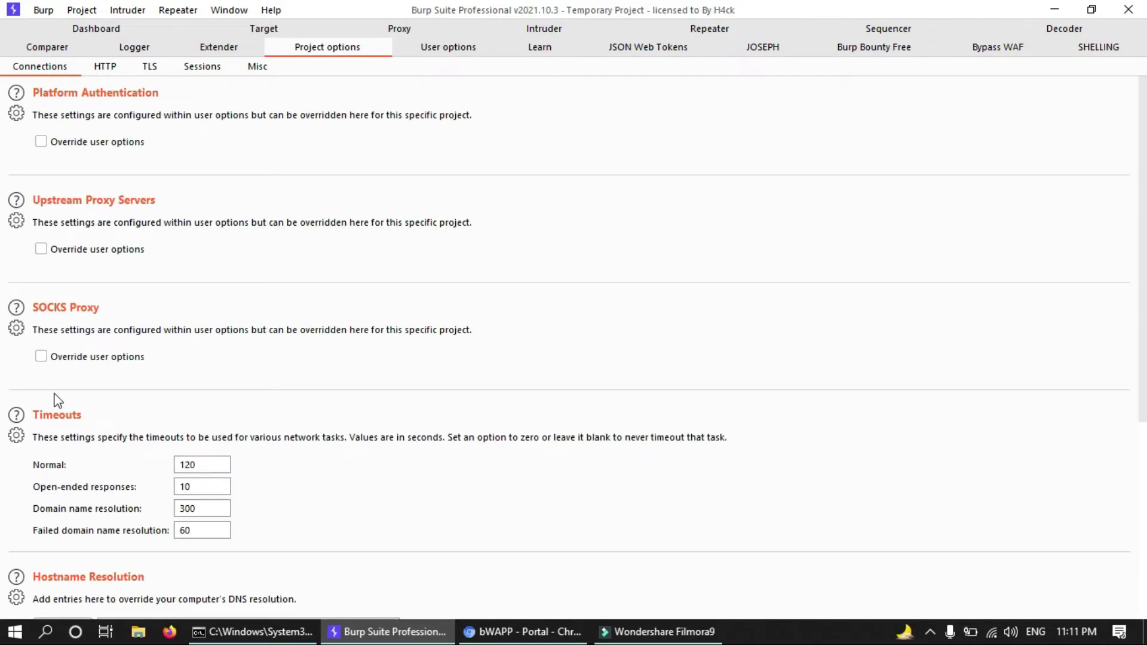
pyautogui.scroll(-1, 153, 371)
pyautogui.scroll(1, 156, 374)
# Examine the project's HTTP options, covering Redirections, Streaming Responses, Status 100 Responses and HTTP/2.
pyautogui.click(116, 66)
pyautogui.click(48, 73)
pyautogui.click(102, 66)
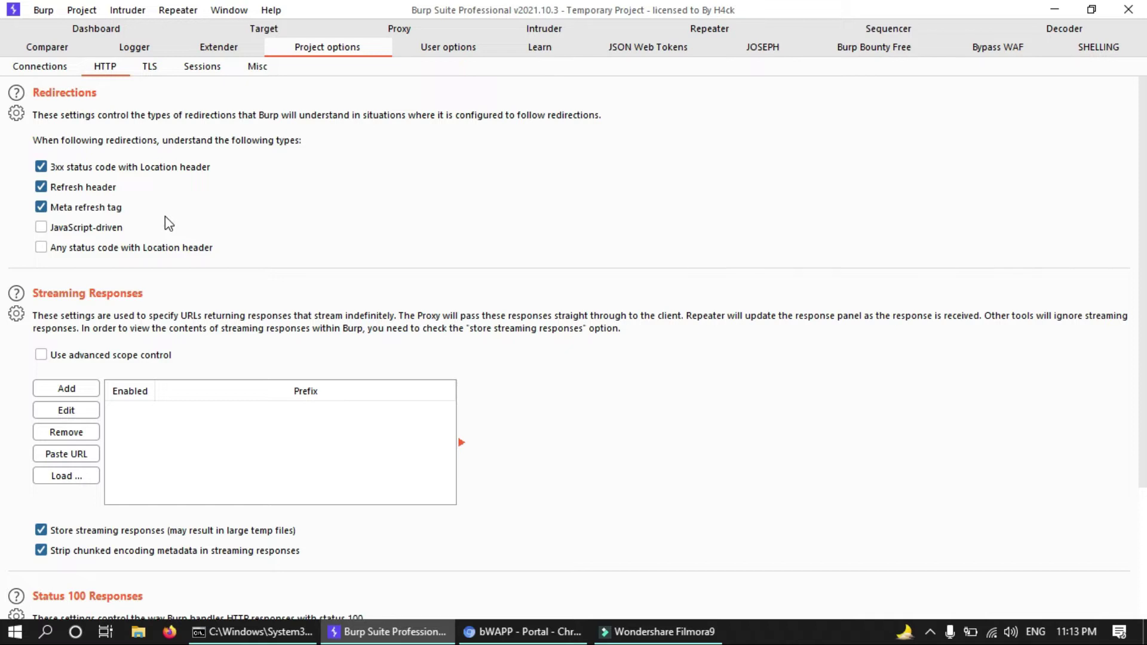
pyautogui.scroll(-5, 162, 230)
pyautogui.scroll(5, 159, 233)
pyautogui.scroll(-3, 139, 278)
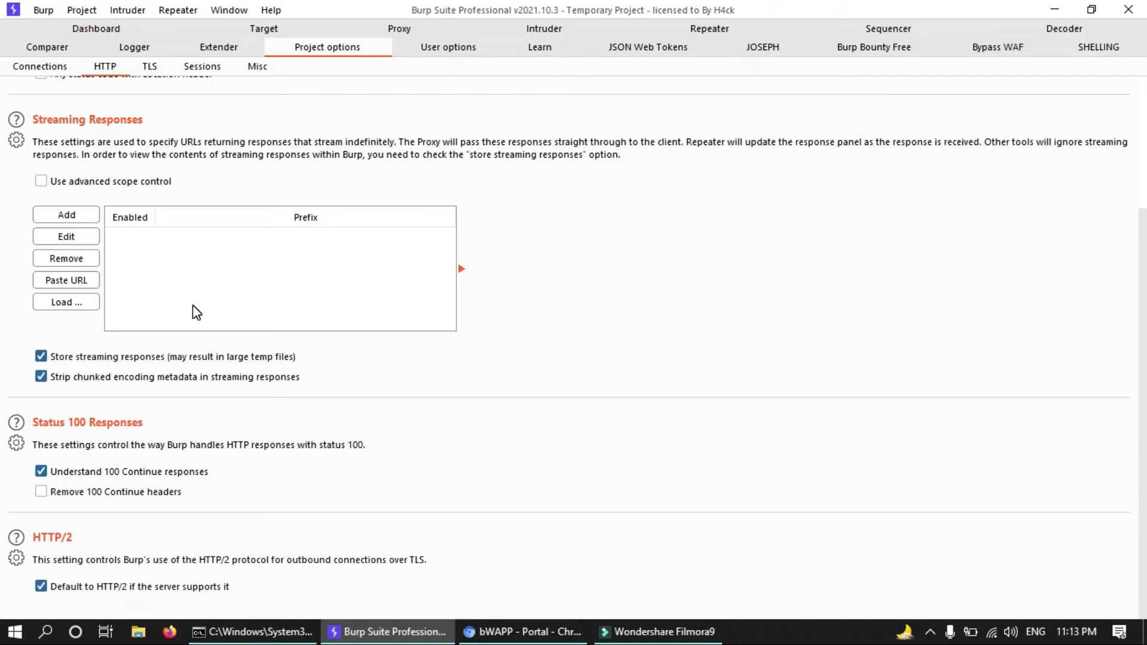
pyautogui.click(158, 421)
pyautogui.click(373, 448)
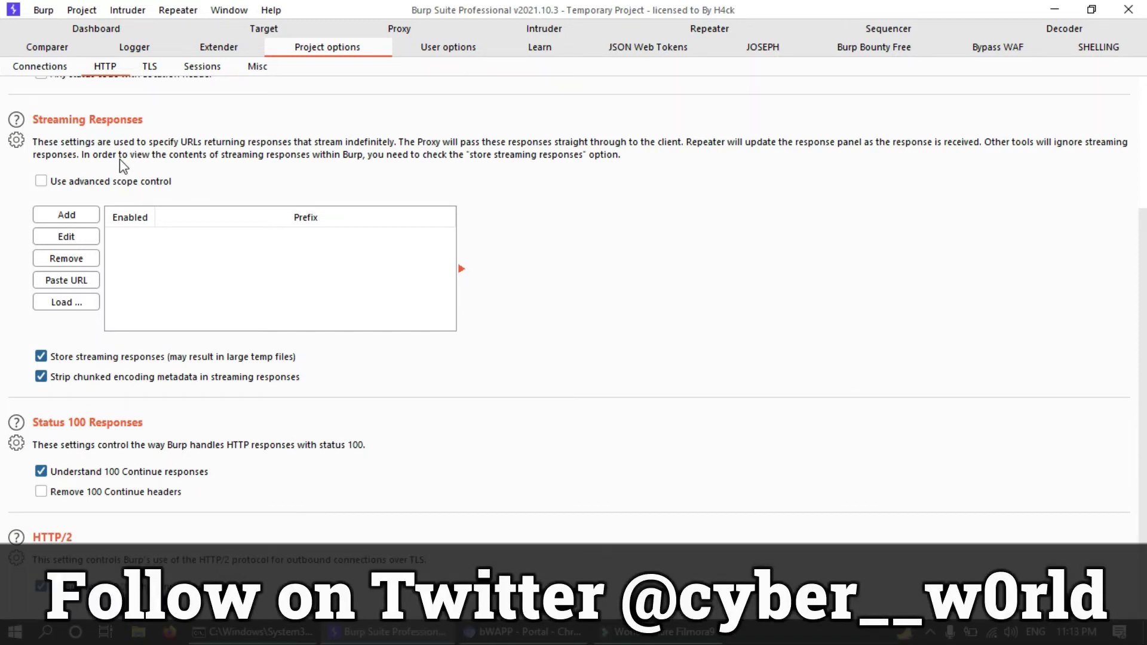
pyautogui.scroll(3, 122, 166)
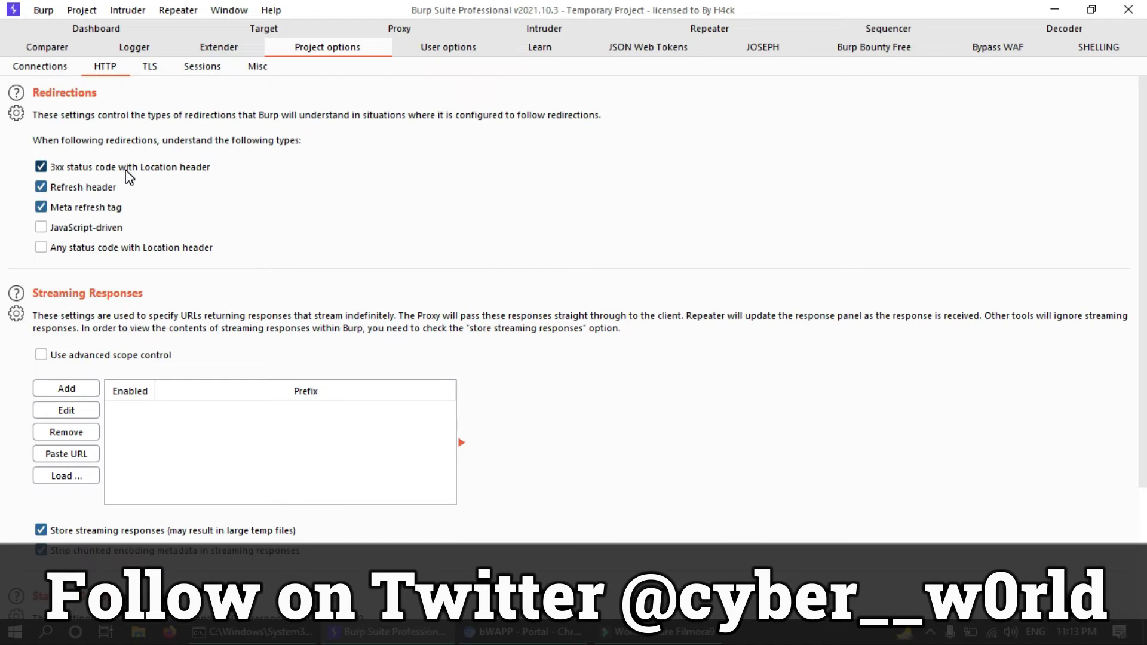
pyautogui.scroll(-3, 126, 170)
pyautogui.scroll(3, 125, 170)
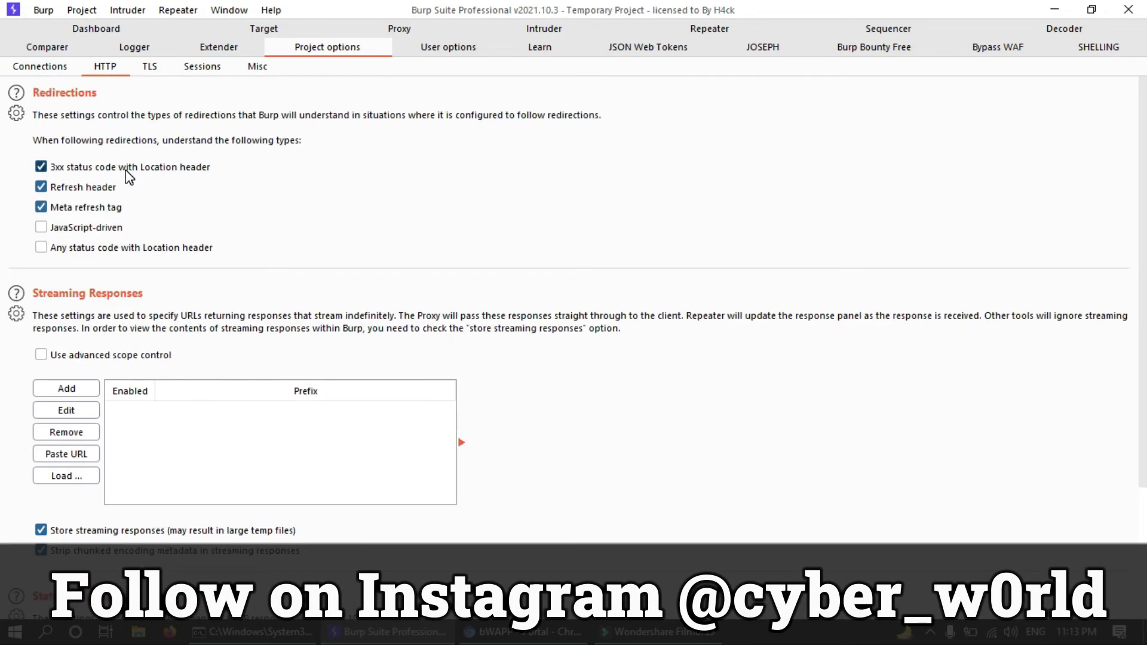
# Review the project's TLS negotiation and certificate settings, and look over its session handling rules.
pyautogui.click(151, 67)
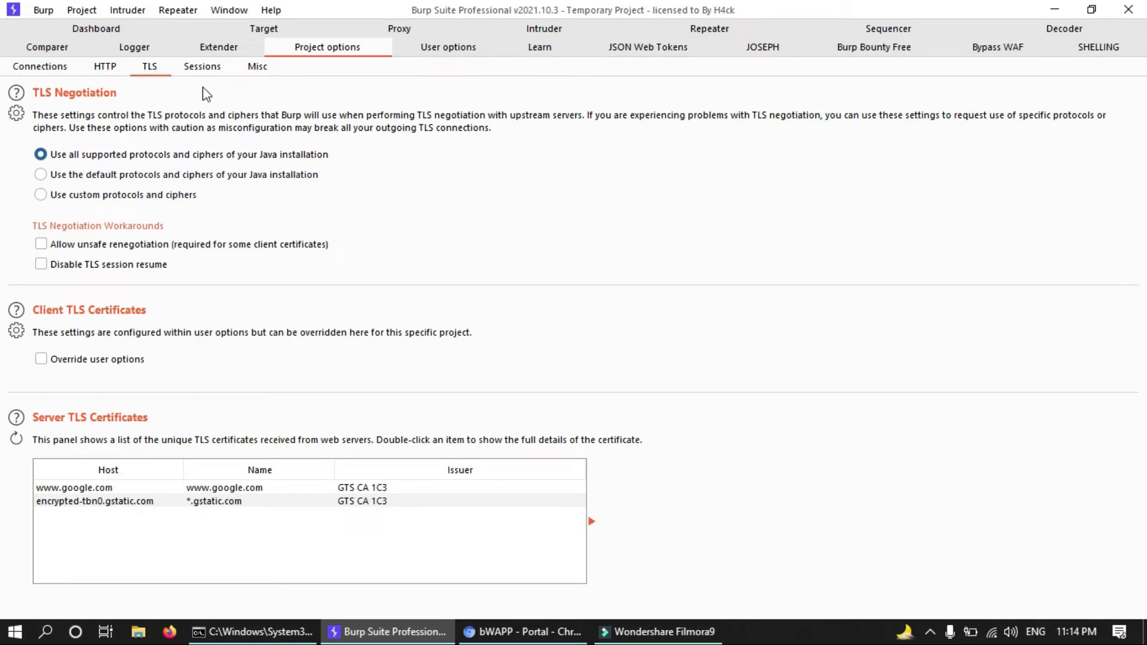
pyautogui.click(204, 68)
pyautogui.scroll(-1, 196, 234)
pyautogui.scroll(1, 196, 234)
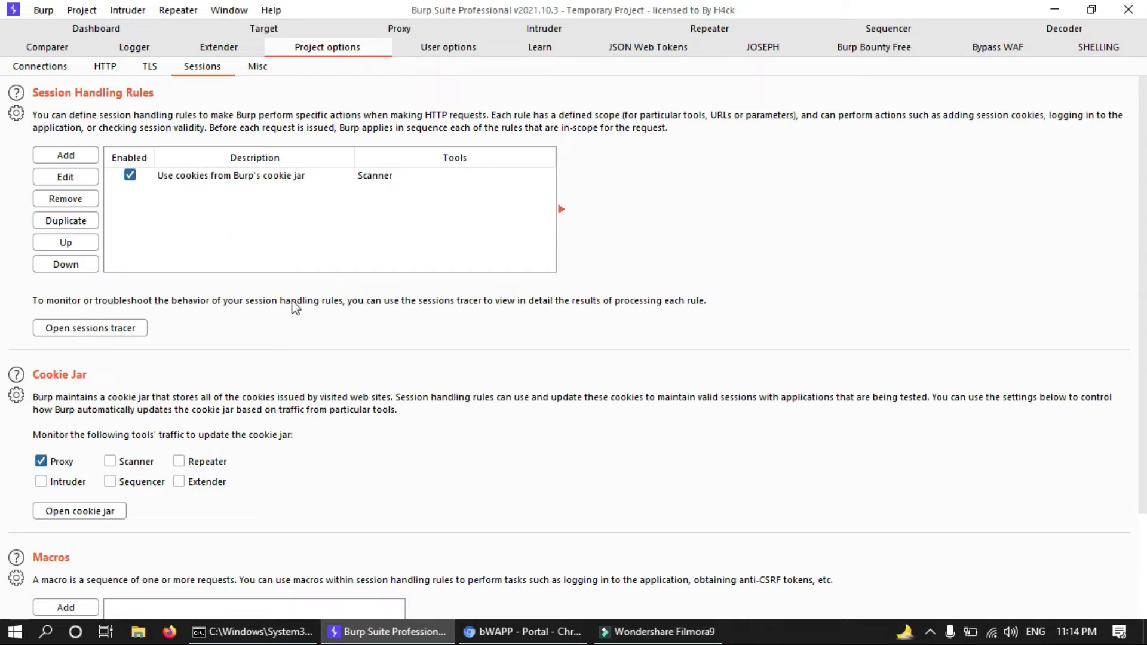
# Open the editor for a new session handling rule, view the available rule actions, and cancel the rule.
pyautogui.click(55, 153)
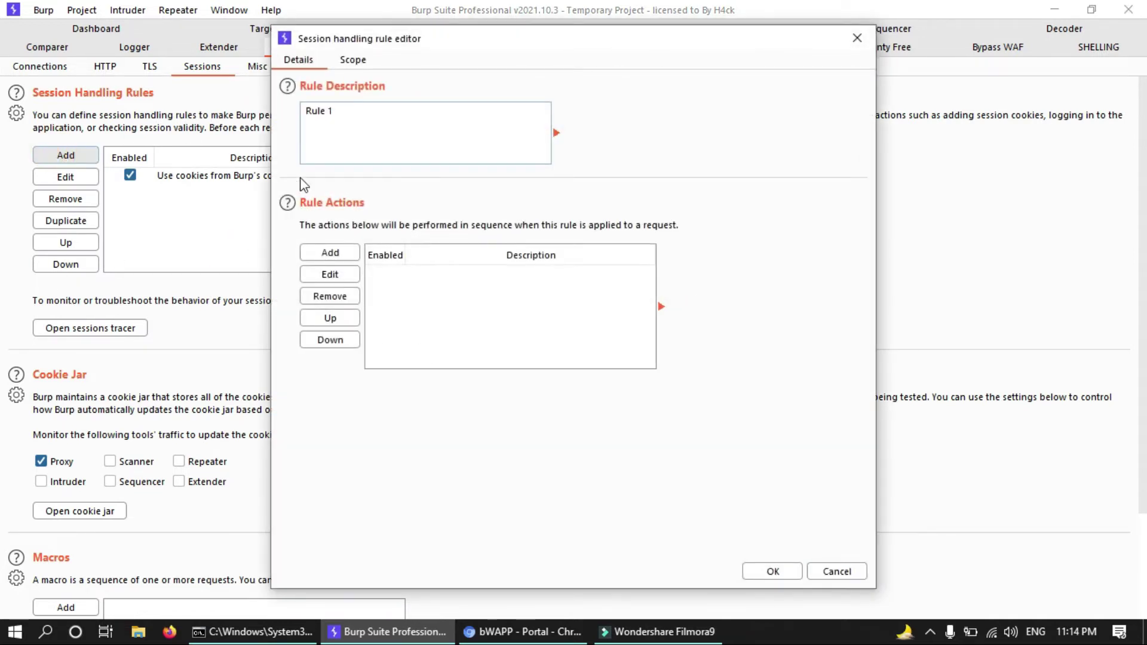
pyautogui.click(332, 252)
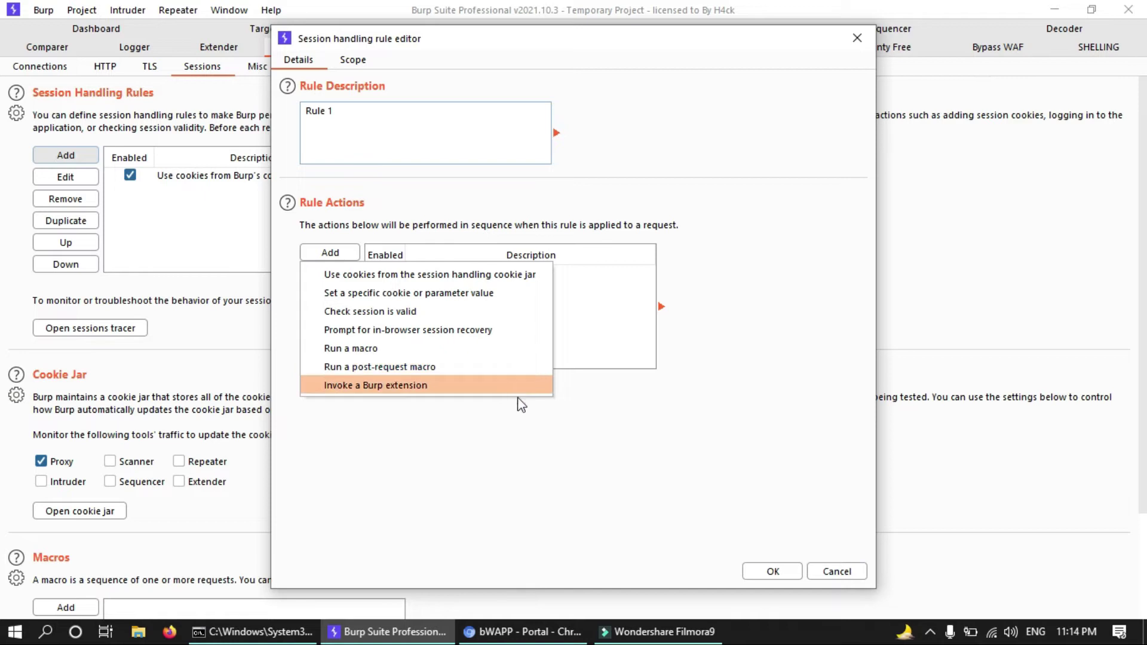
pyautogui.click(661, 431)
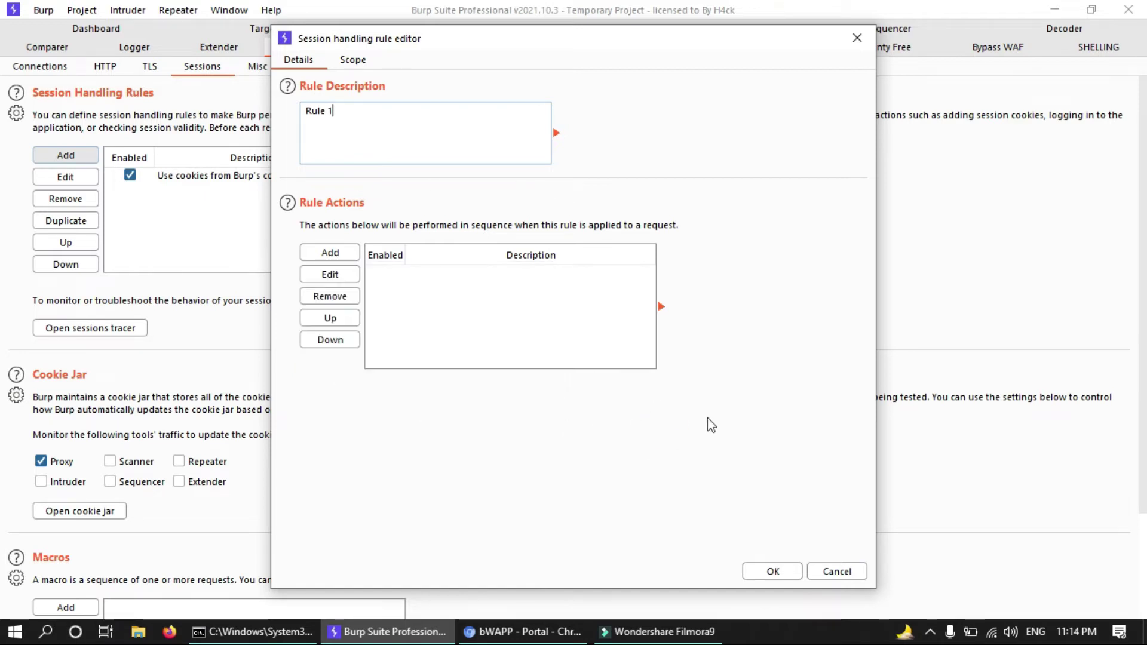
pyautogui.click(826, 572)
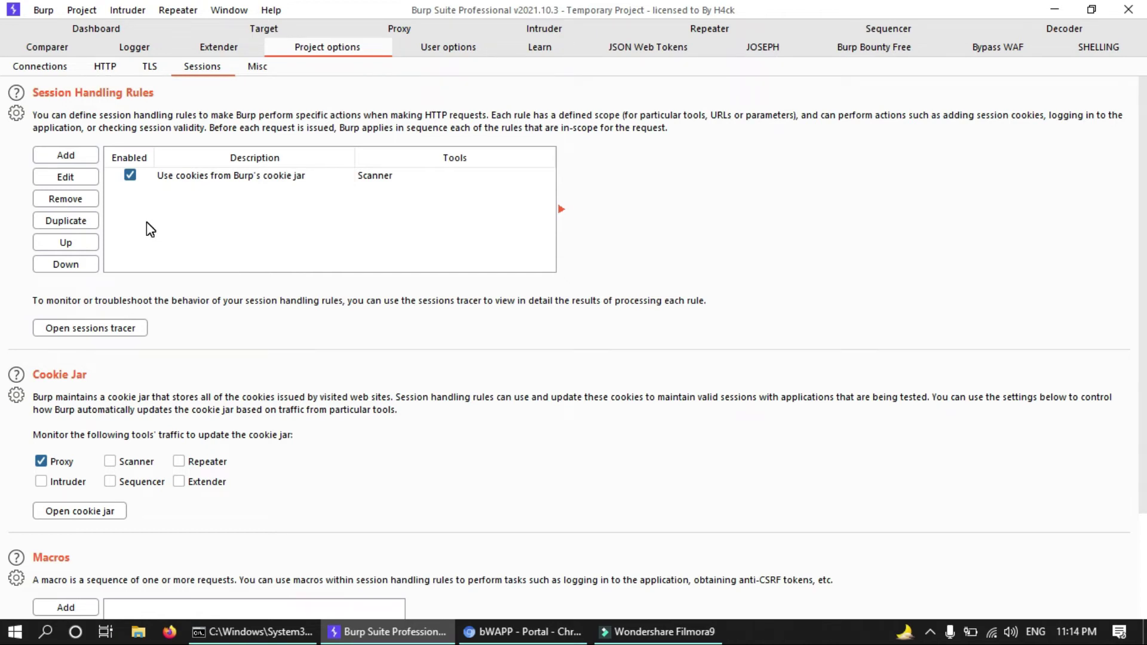
# Review the Cookie Jar and Macros settings in the project's session options.
pyautogui.scroll(-3, 150, 228)
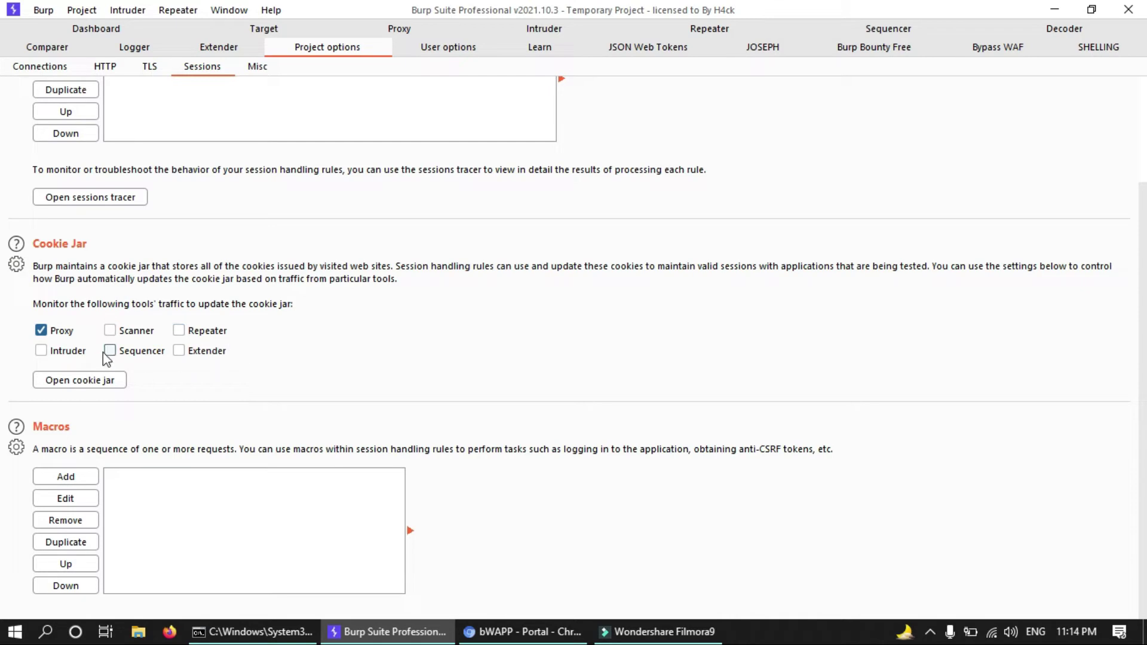
pyautogui.scroll(3, 321, 306)
pyautogui.scroll(-3, 320, 305)
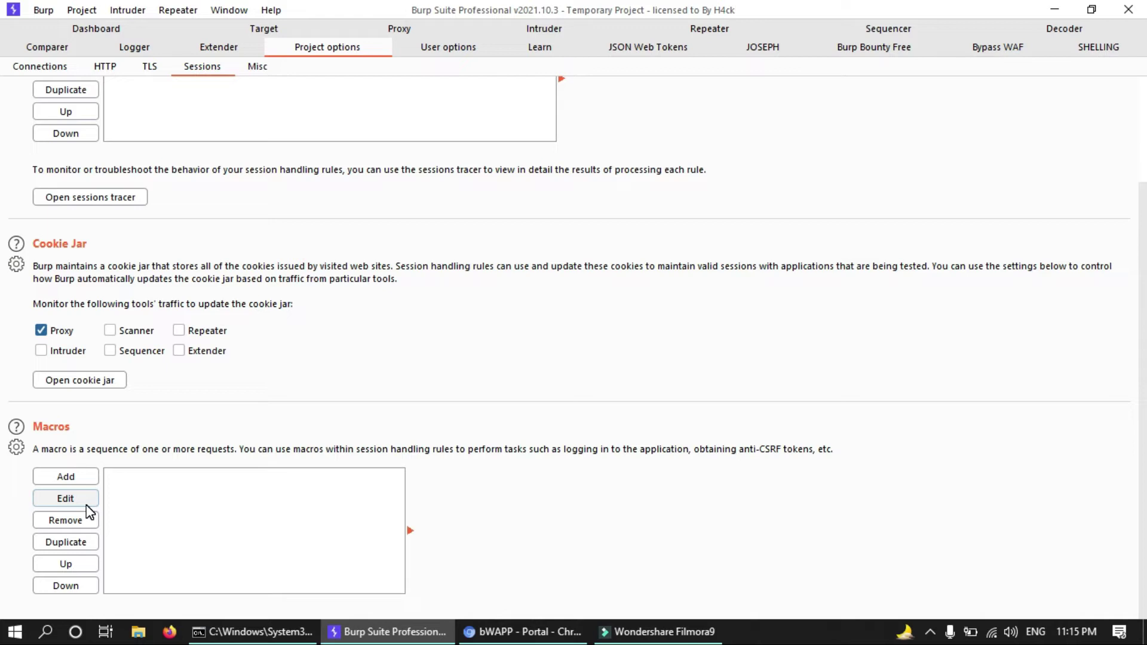
# Start a new macro, look through the proxy history items in the Macro Recorder, and cancel the macro.
pyautogui.click(78, 475)
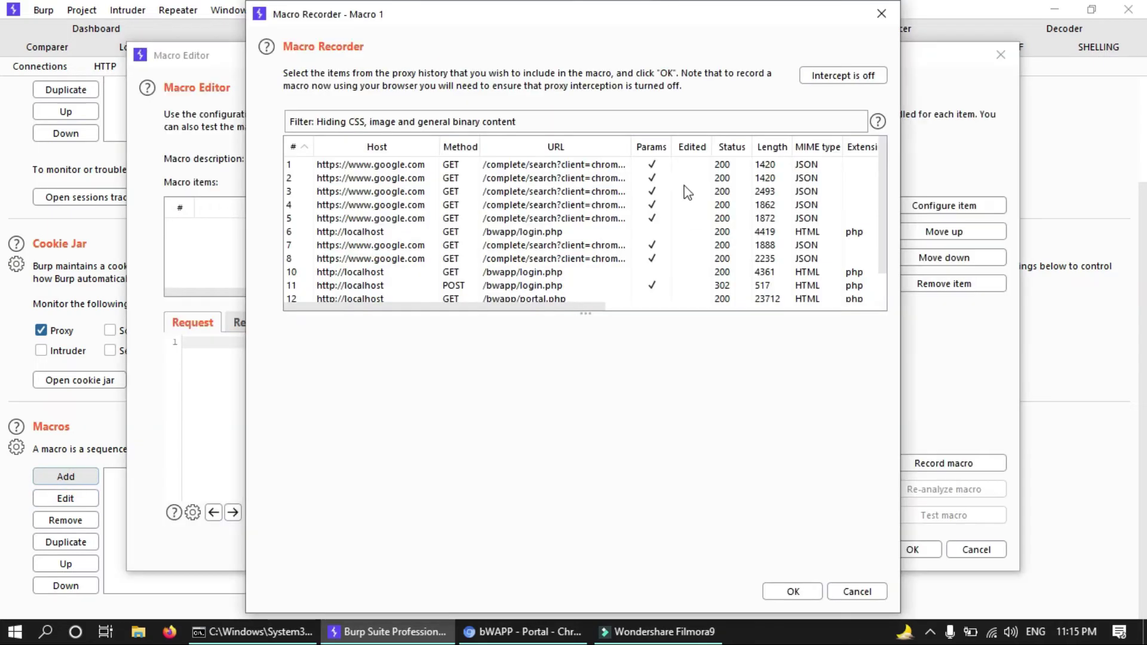
pyautogui.scroll(1, 571, 236)
pyautogui.scroll(-1, 484, 287)
pyautogui.scroll(1, 484, 286)
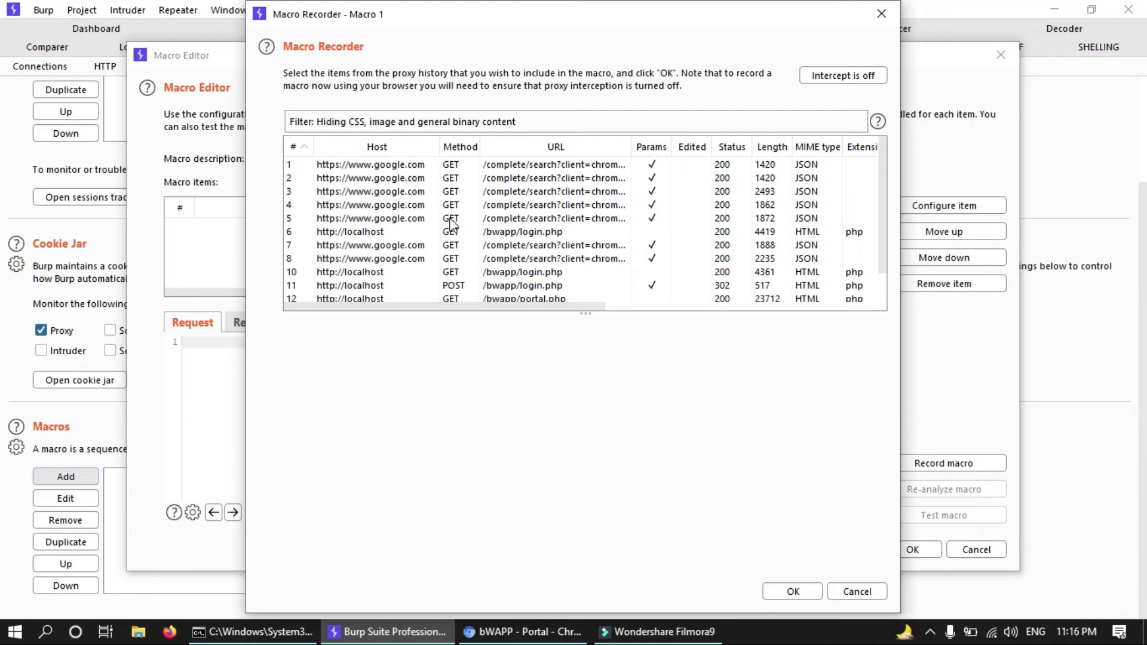
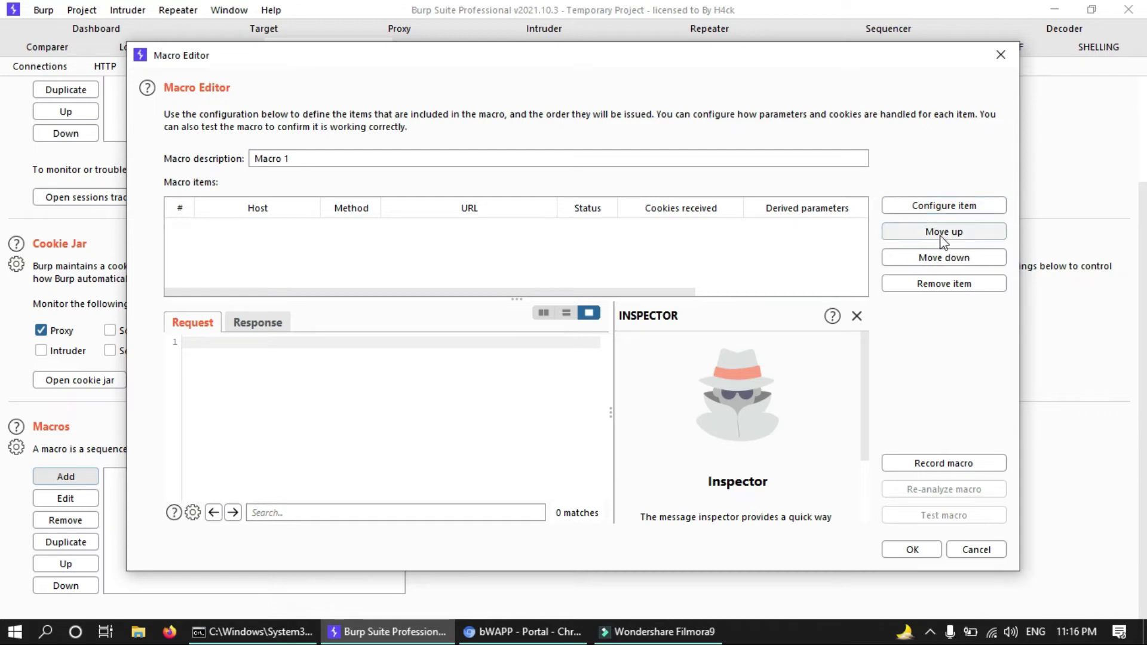
pyautogui.click(970, 550)
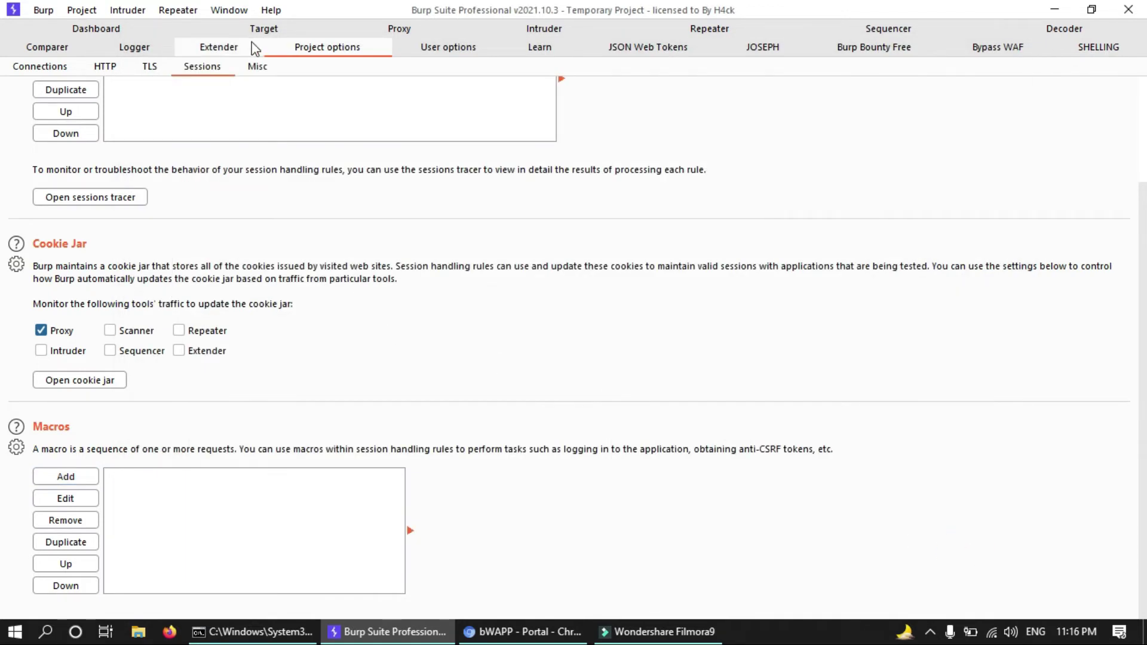
# Examine the Scheduled Tasks and Burp Collaborator Server settings in the project's miscellaneous options.
pyautogui.click(257, 68)
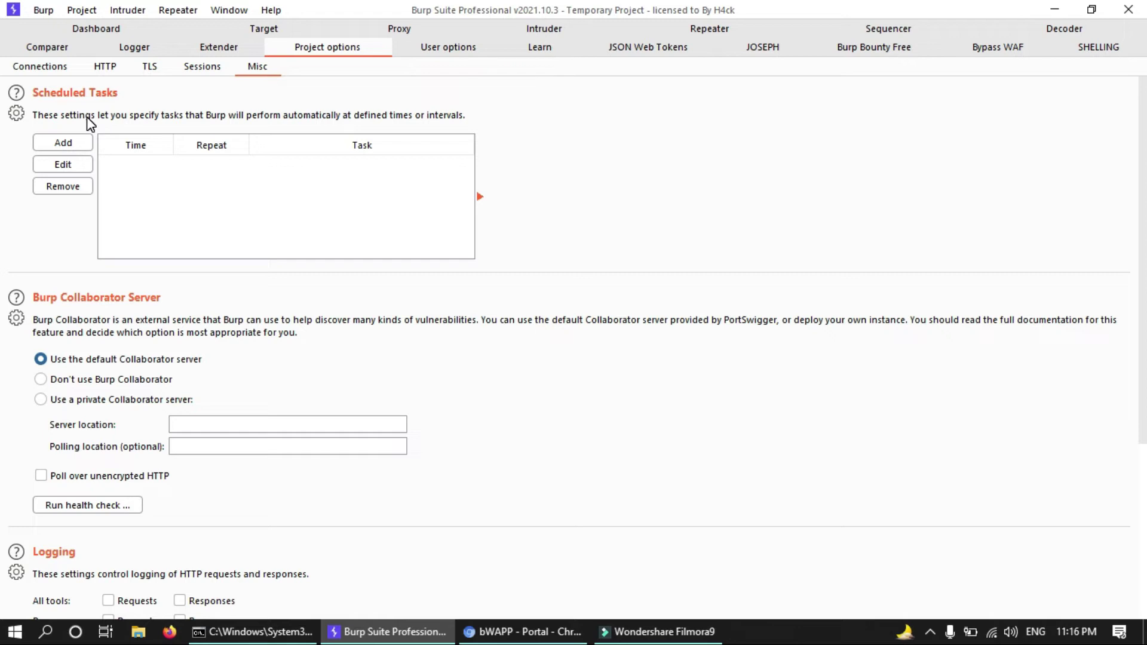
pyautogui.scroll(-1, 110, 184)
pyautogui.scroll(1, 114, 179)
pyautogui.scroll(-1, 141, 325)
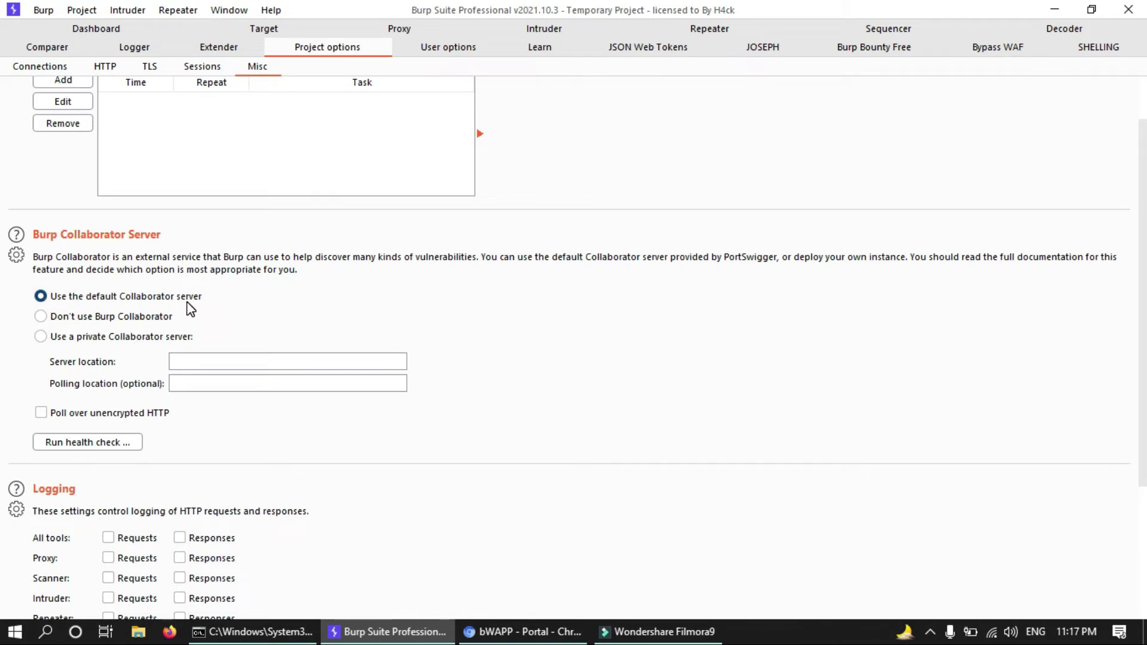
# Disable Burp Collaborator and then set it to use a private Collaborator server.
pyautogui.click(99, 319)
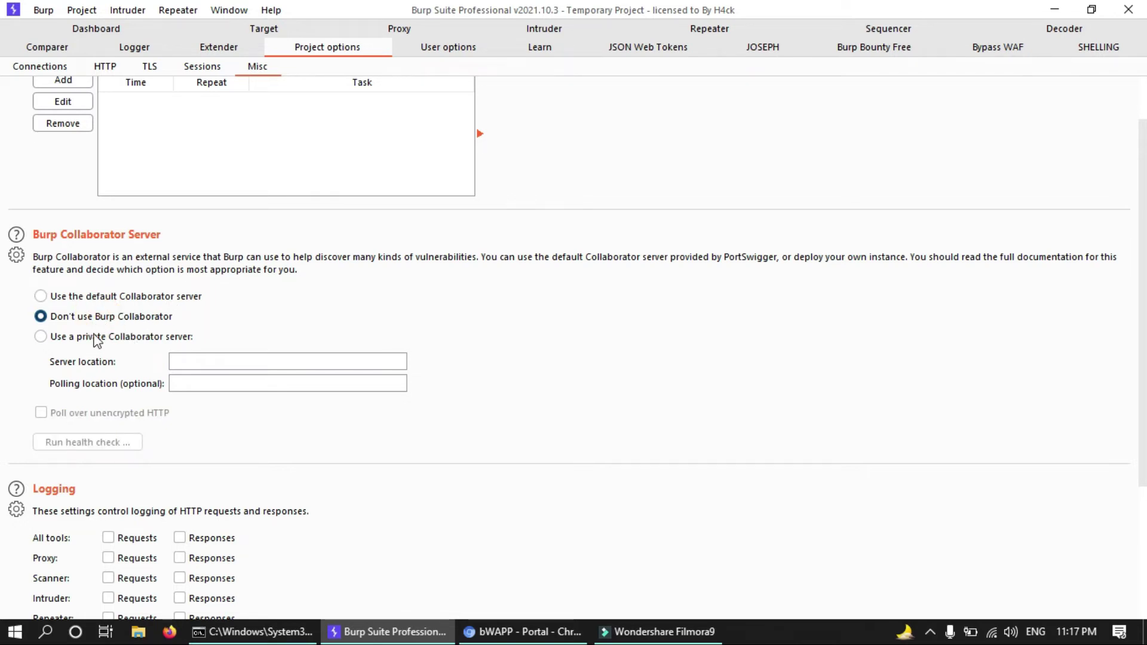
pyautogui.click(93, 337)
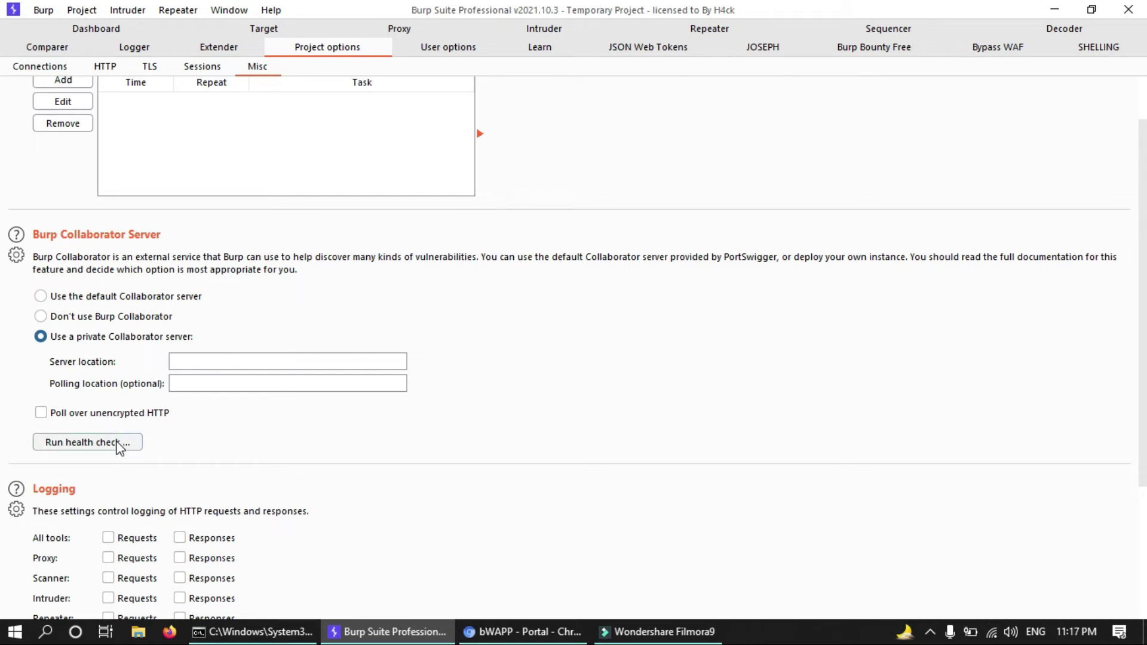
pyautogui.scroll(2, 163, 419)
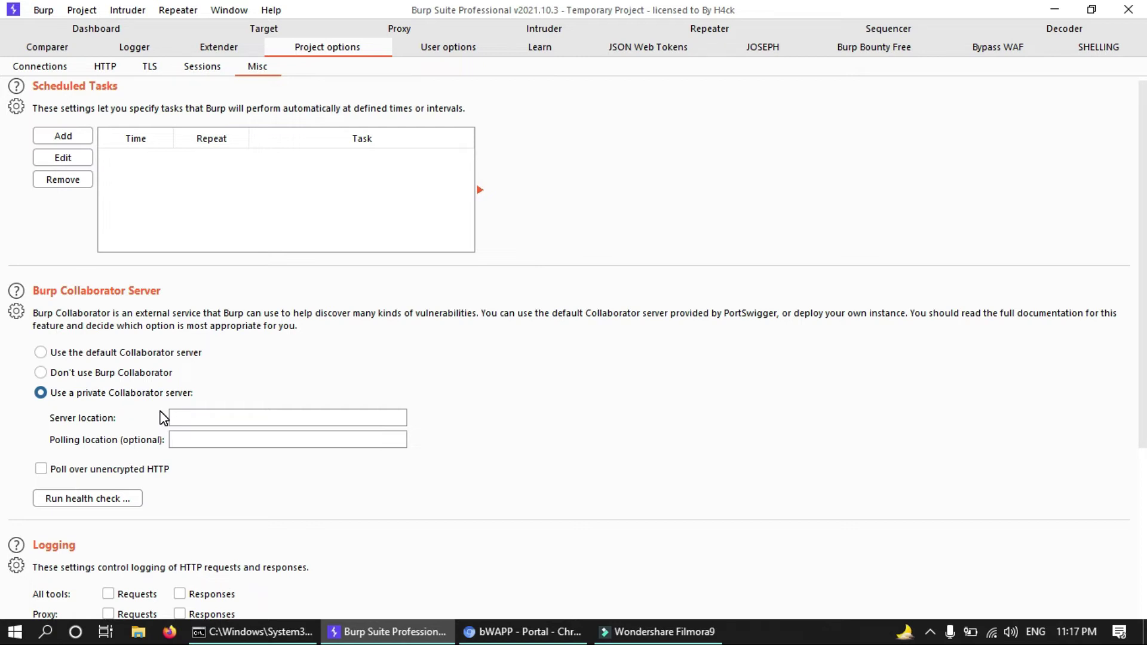
# Start logging requests for all tools and cancel the log file selection.
pyautogui.scroll(-5, 162, 418)
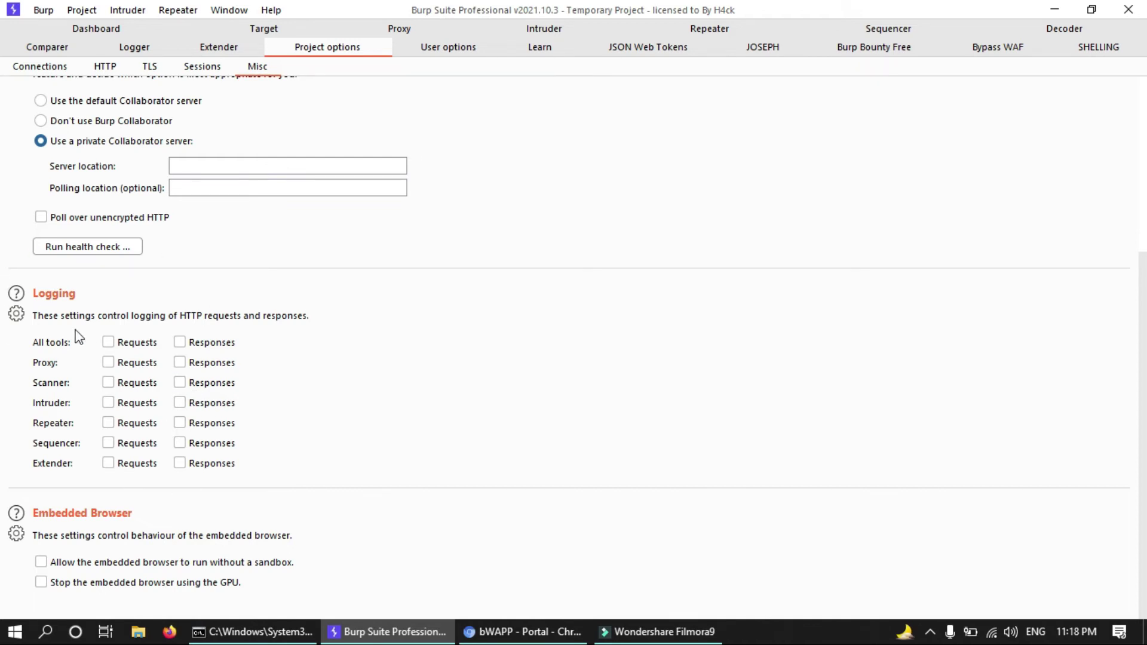
pyautogui.click(122, 343)
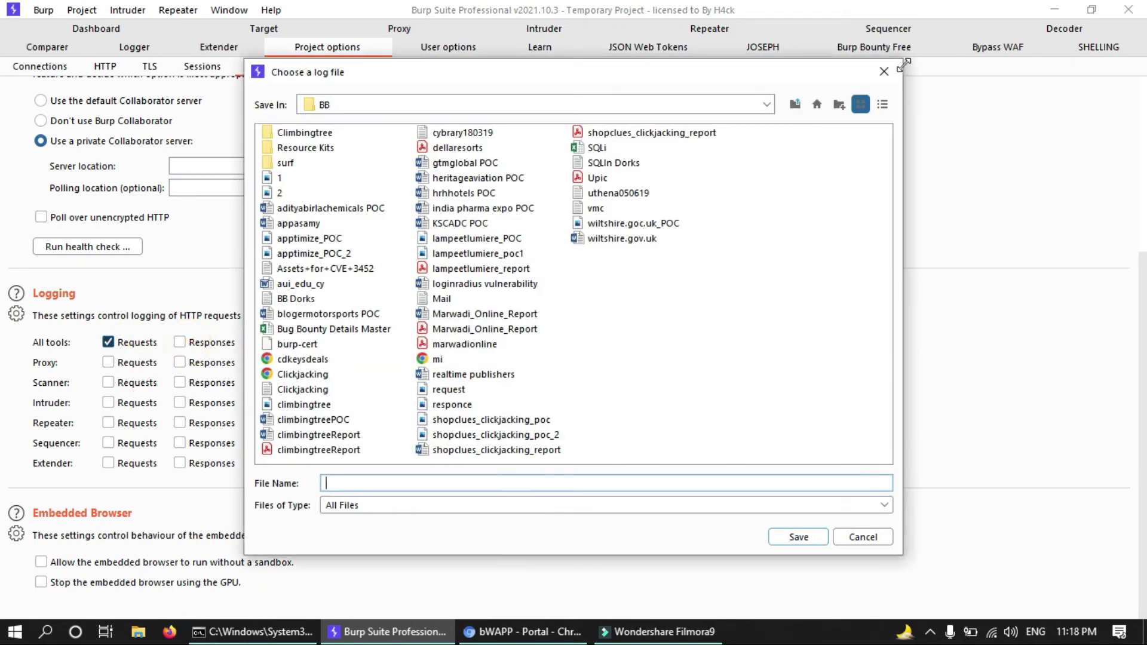
pyautogui.click(884, 72)
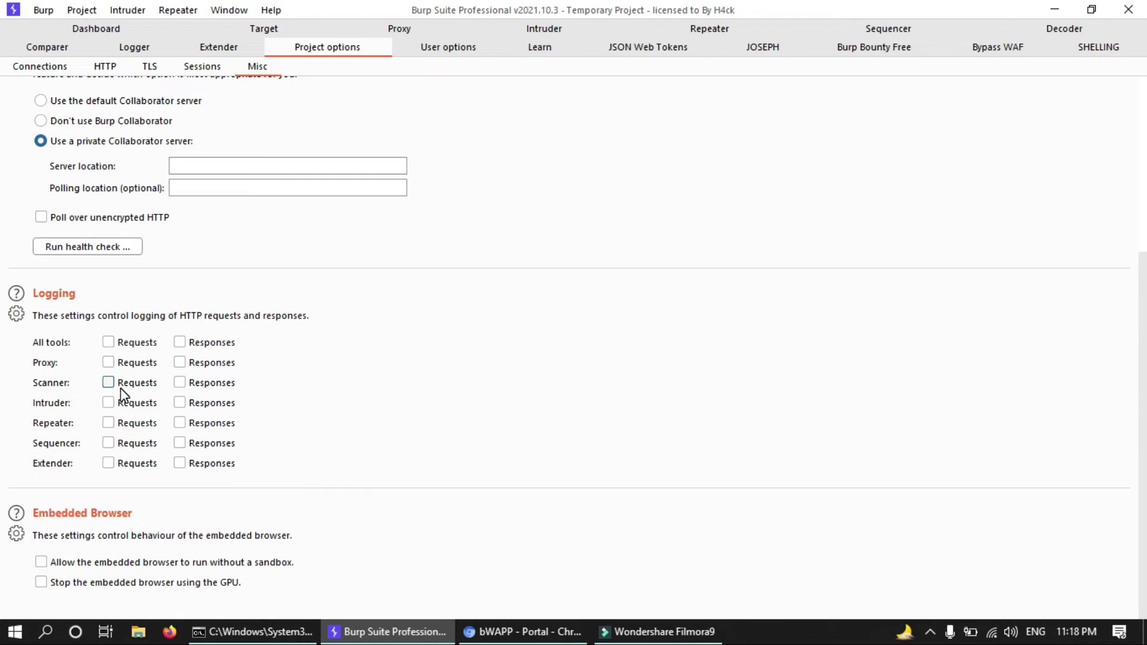
pyautogui.scroll(5, 136, 395)
pyautogui.scroll(-5, 136, 385)
pyautogui.scroll(3, 317, 578)
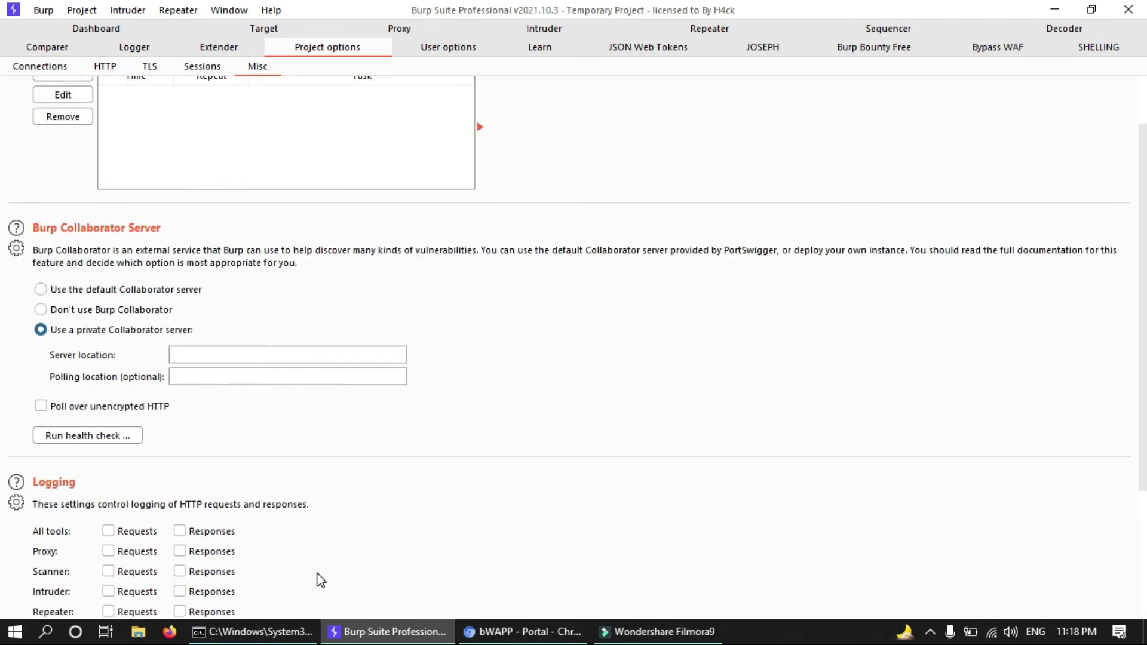
pyautogui.scroll(2, 320, 577)
pyautogui.scroll(-1, 263, 454)
pyautogui.scroll(1, 241, 414)
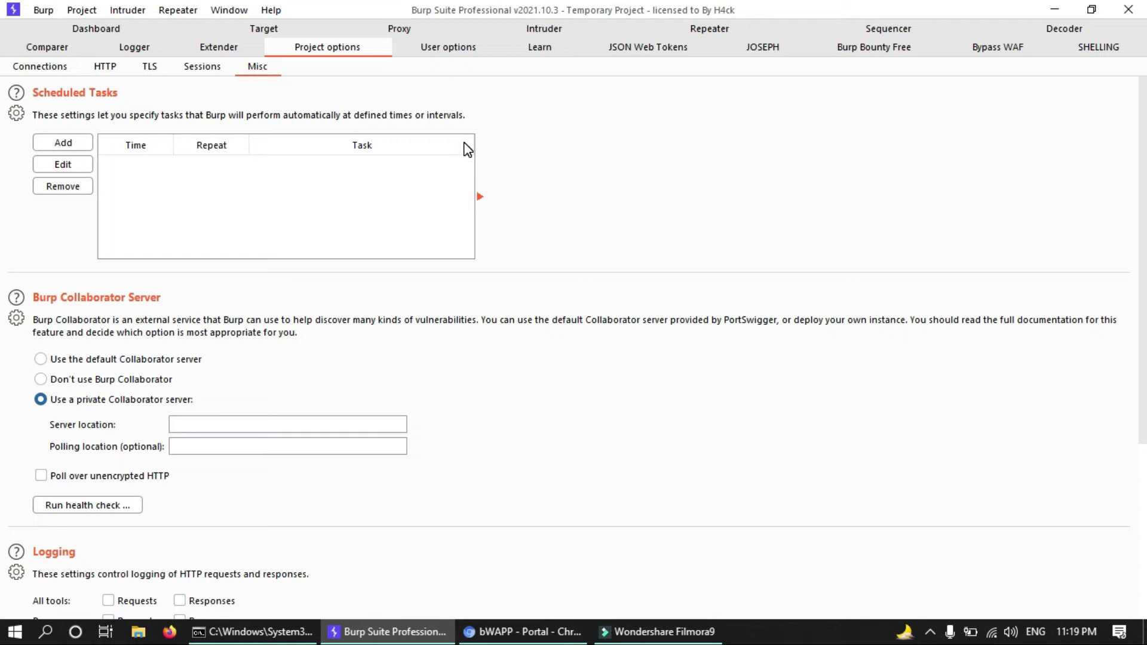
# Review the Platform Authentication, Upstream Proxy Servers and SOCKS Proxy settings in the user connection options.
pyautogui.click(426, 50)
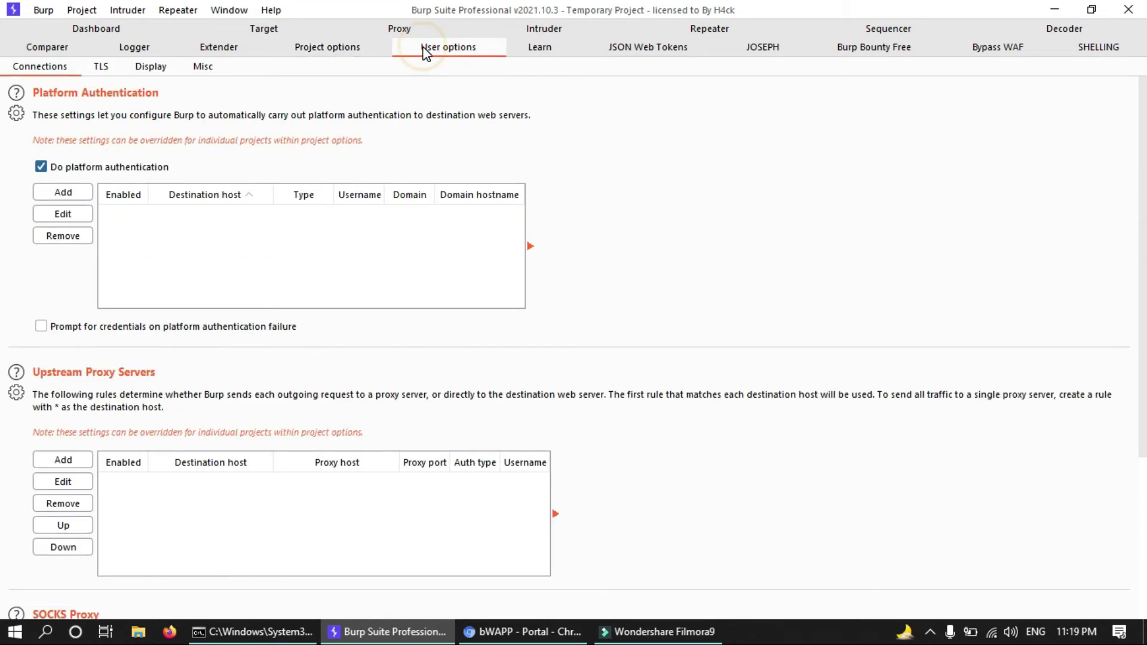
pyautogui.scroll(-5, 417, 149)
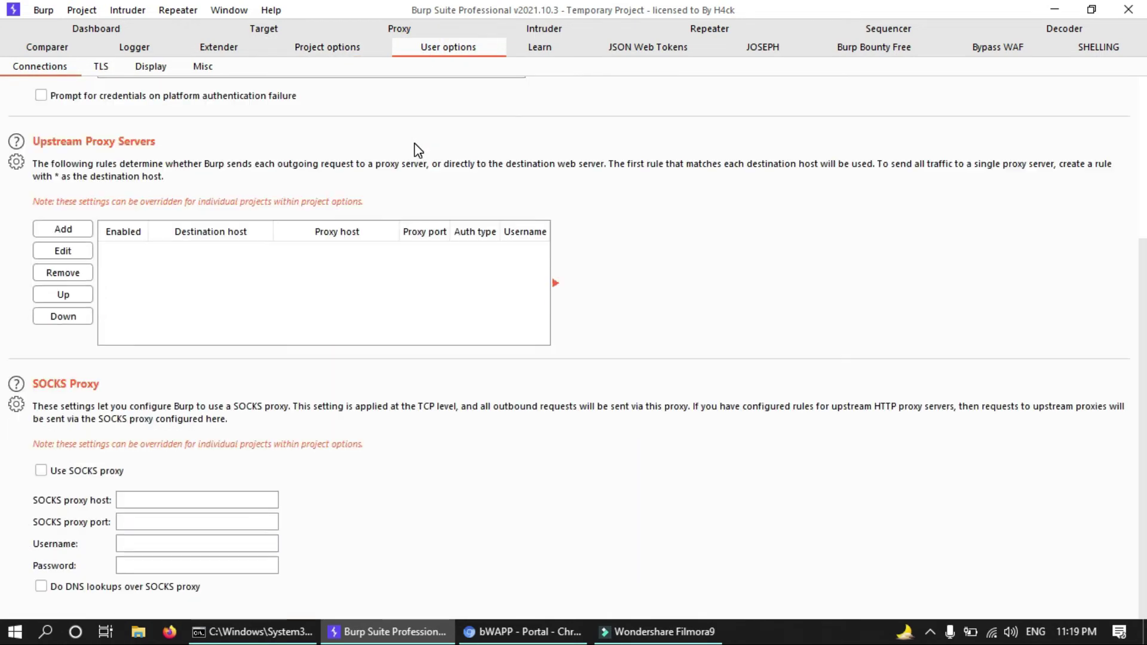
pyautogui.scroll(5, 418, 149)
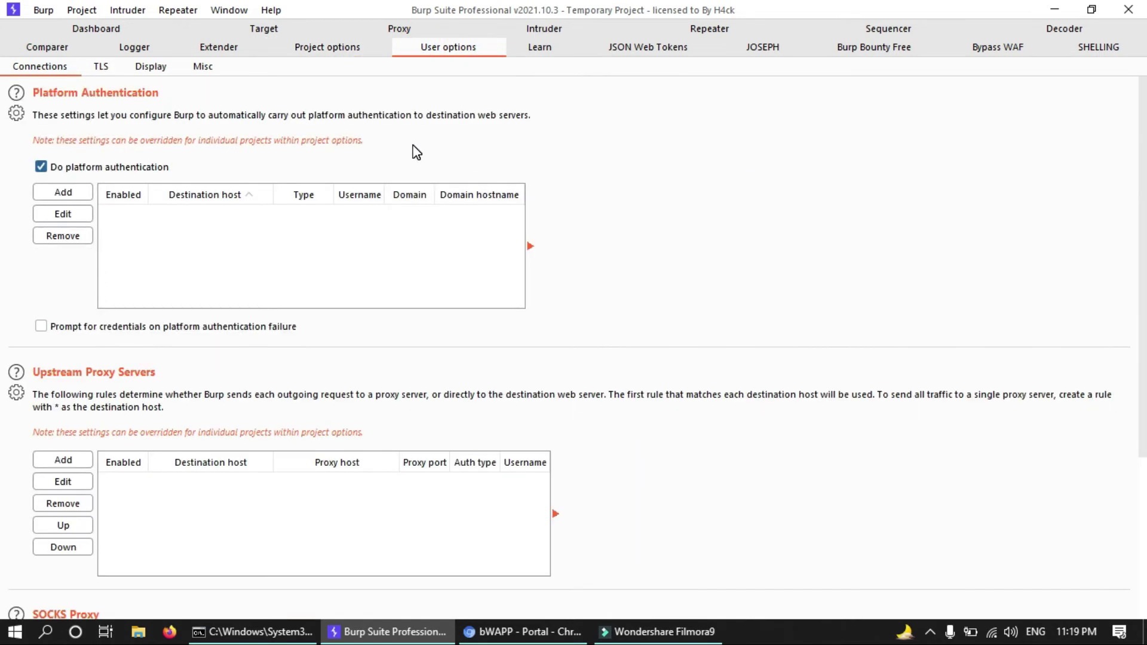
pyautogui.click(310, 54)
pyautogui.click(427, 51)
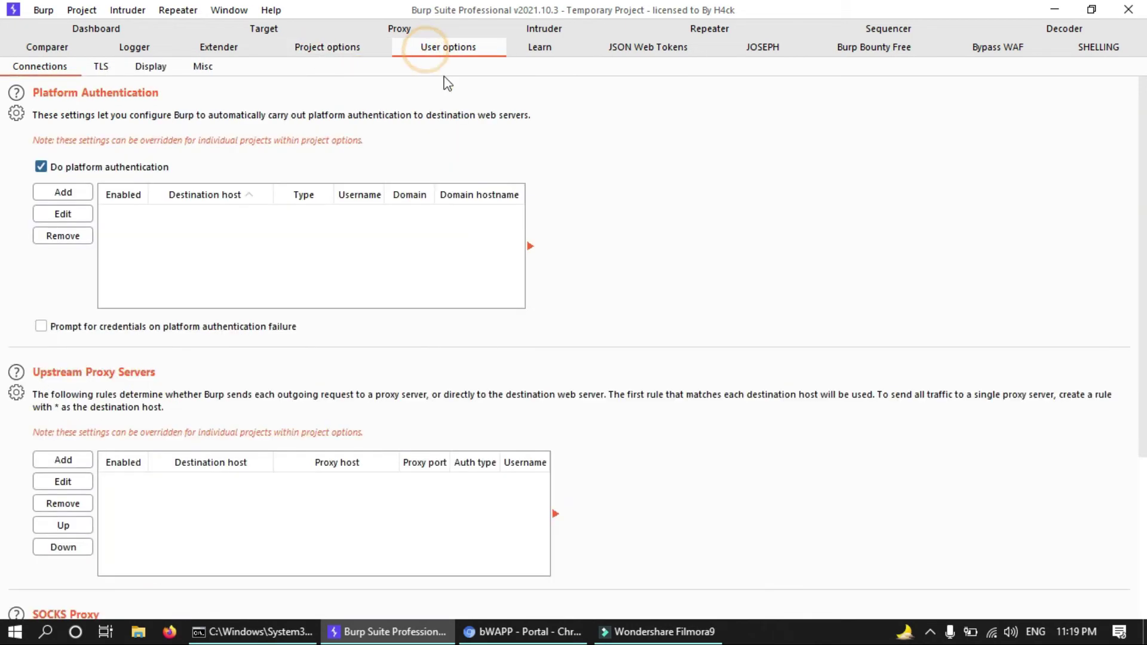
pyautogui.scroll(-4, 374, 318)
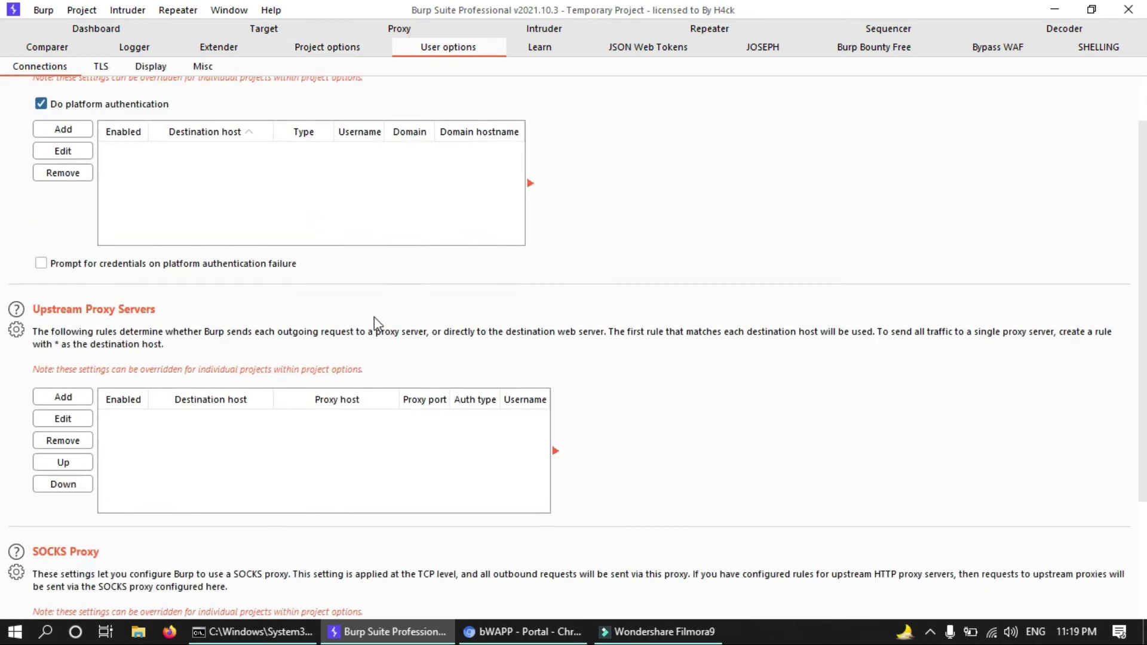
pyautogui.scroll(4, 375, 319)
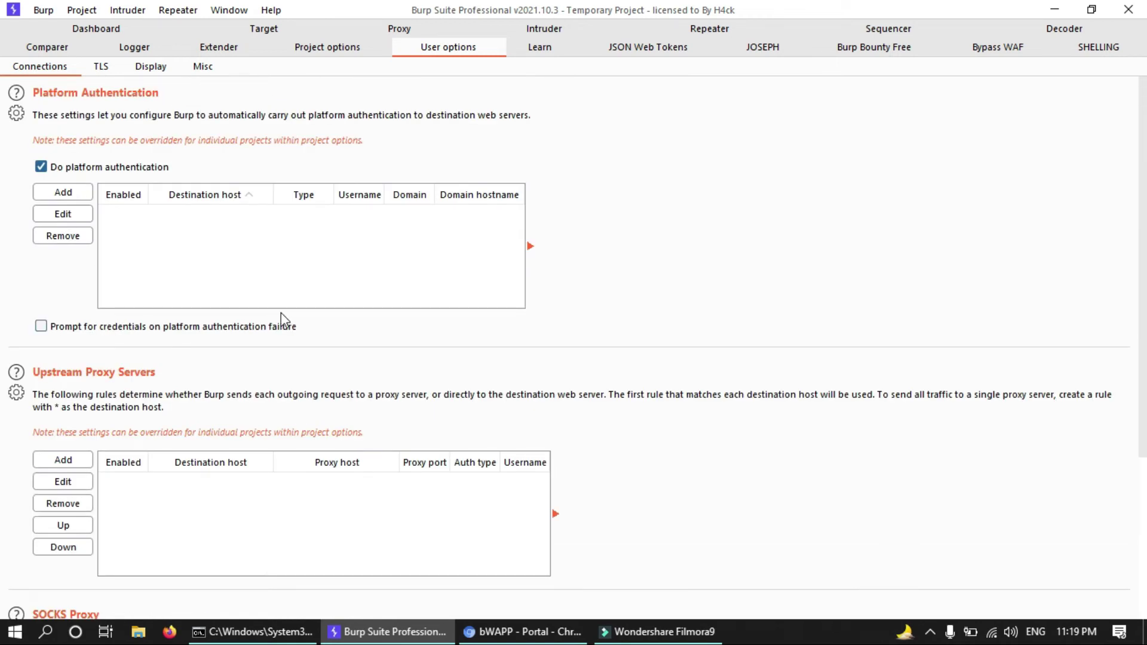
pyautogui.scroll(-4, 187, 261)
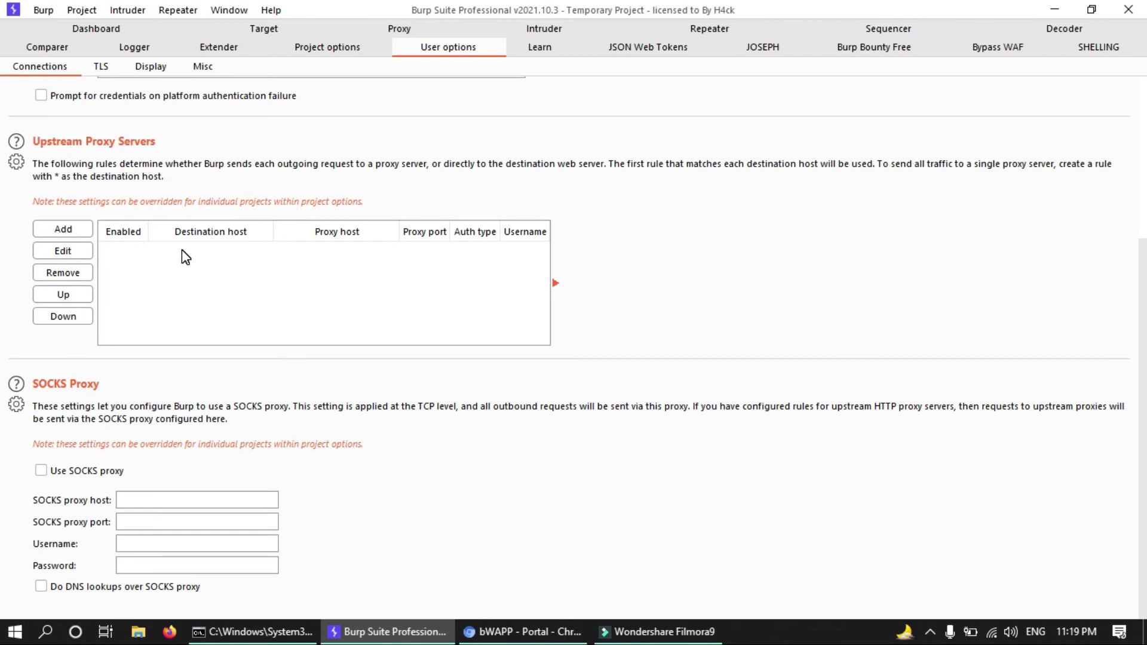
pyautogui.scroll(1, 132, 385)
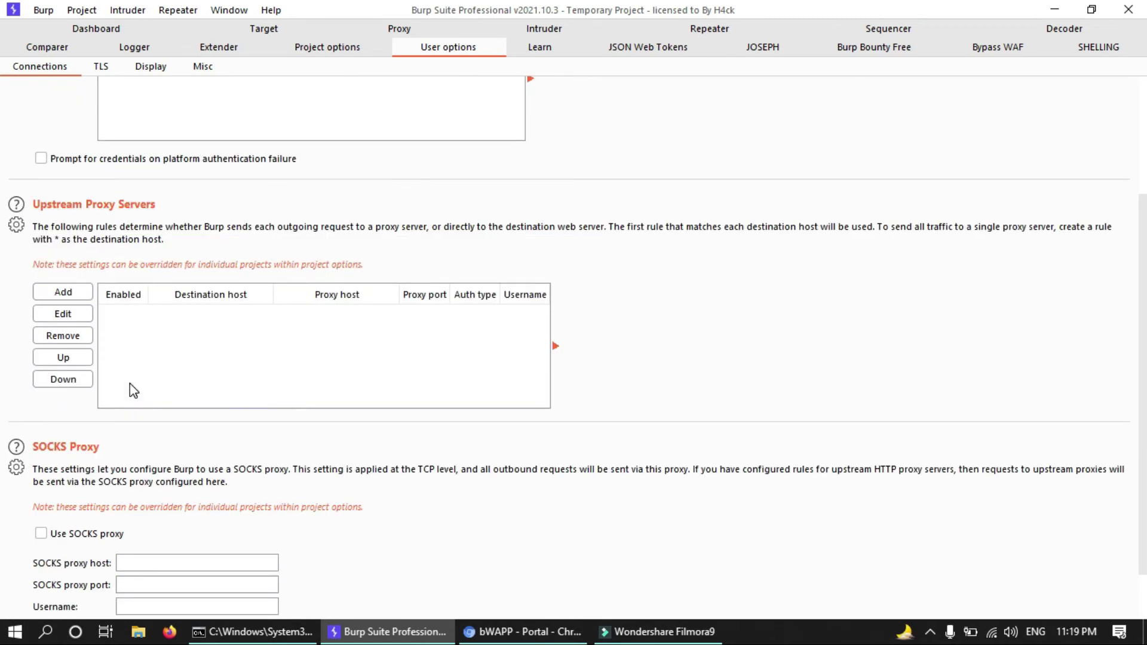
pyautogui.scroll(3, 104, 221)
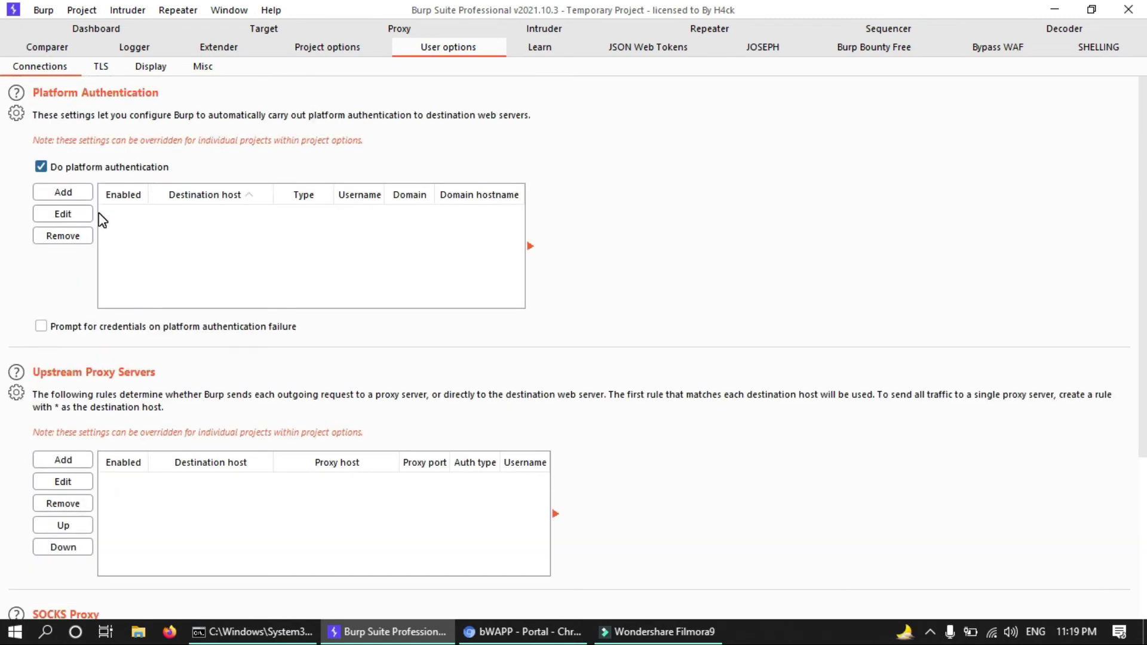
# Open the form for new platform authentication credentials, view the available authentication types, and cancel it.
pyautogui.click(242, 107)
pyautogui.click(63, 192)
pyautogui.click(76, 203)
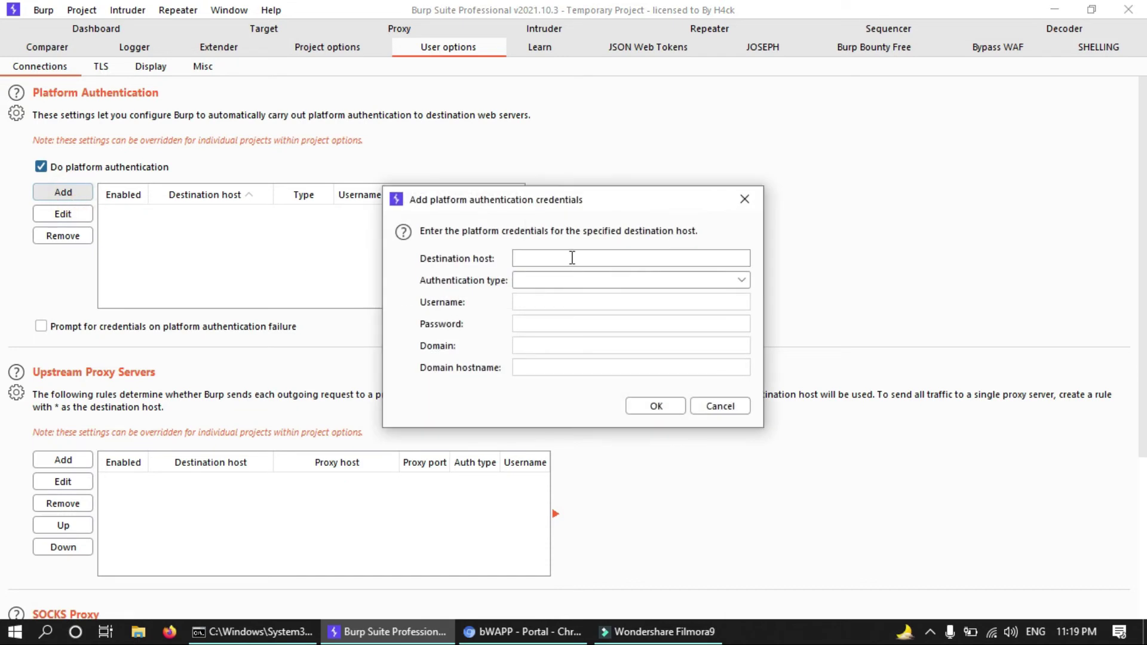
pyautogui.click(579, 280)
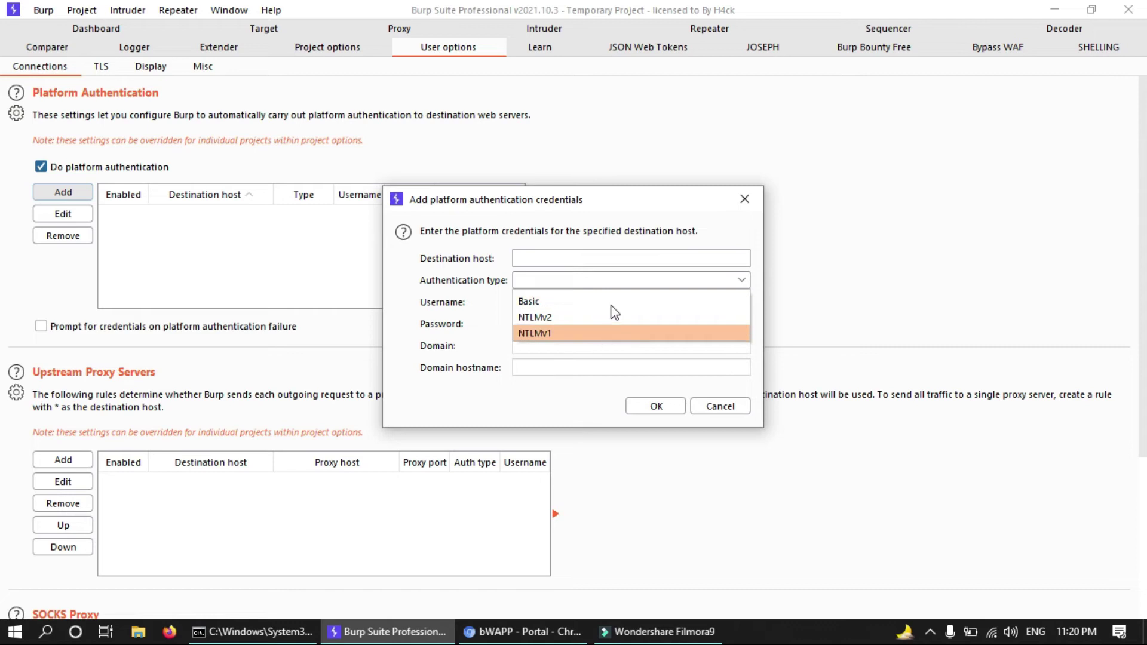
pyautogui.click(489, 314)
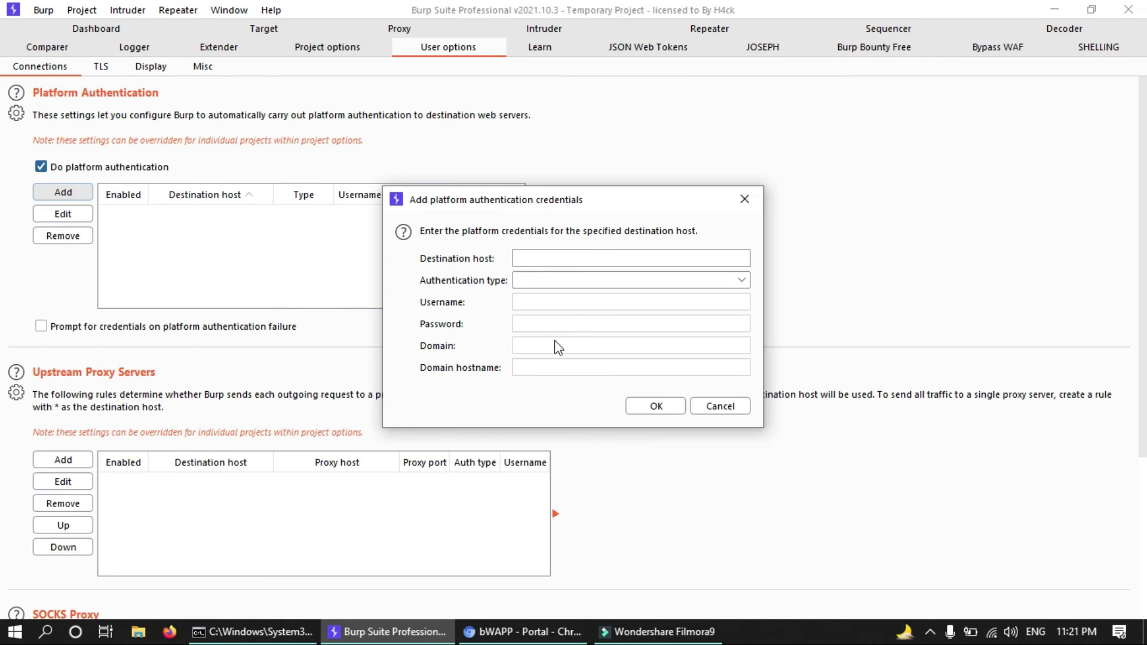
pyautogui.click(745, 200)
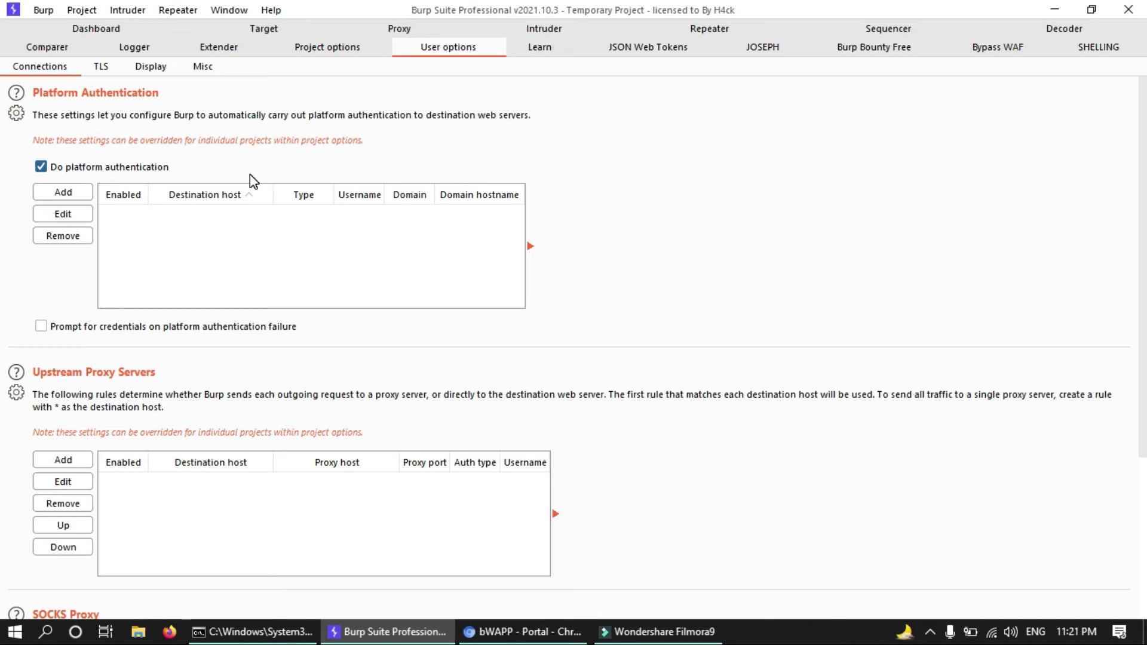
# View the TLS settings and the Display settings in the user options.
pyautogui.click(98, 69)
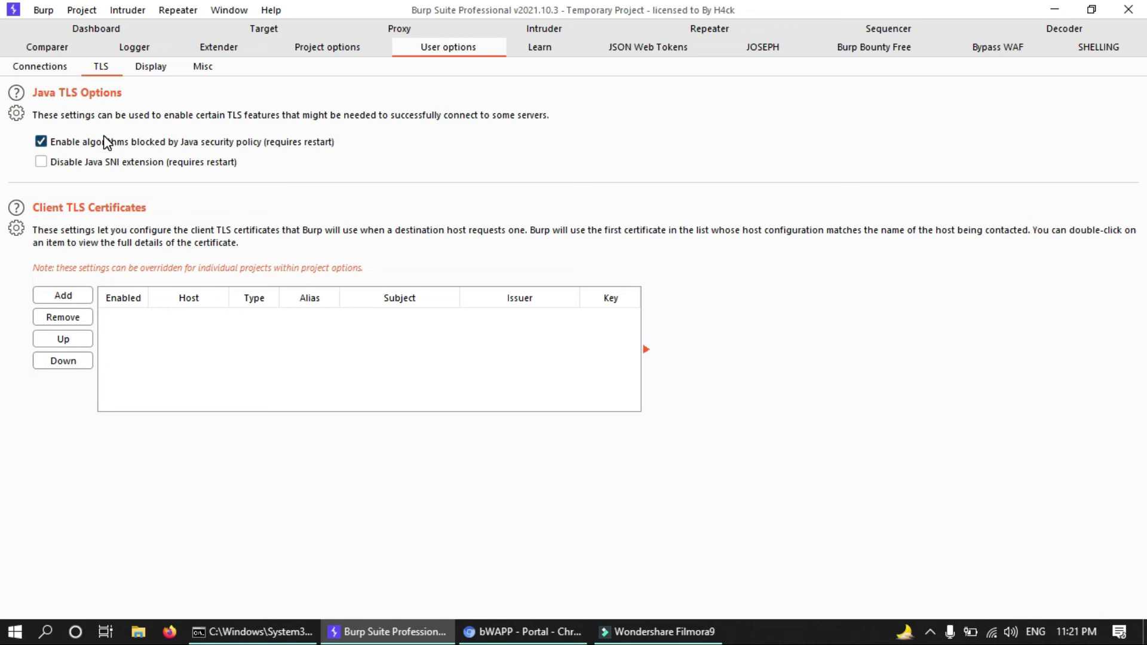
pyautogui.click(158, 71)
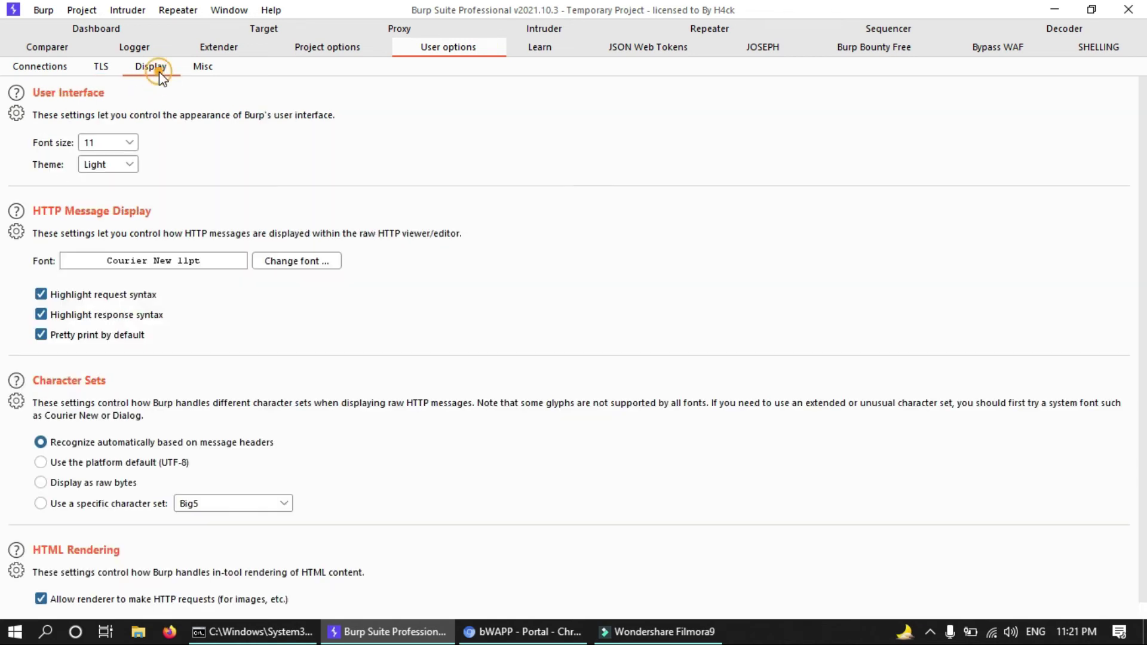
pyautogui.scroll(-1, 254, 117)
pyautogui.scroll(1, 250, 159)
# Switch the user interface theme to Dark and back to Light.
pyautogui.click(128, 167)
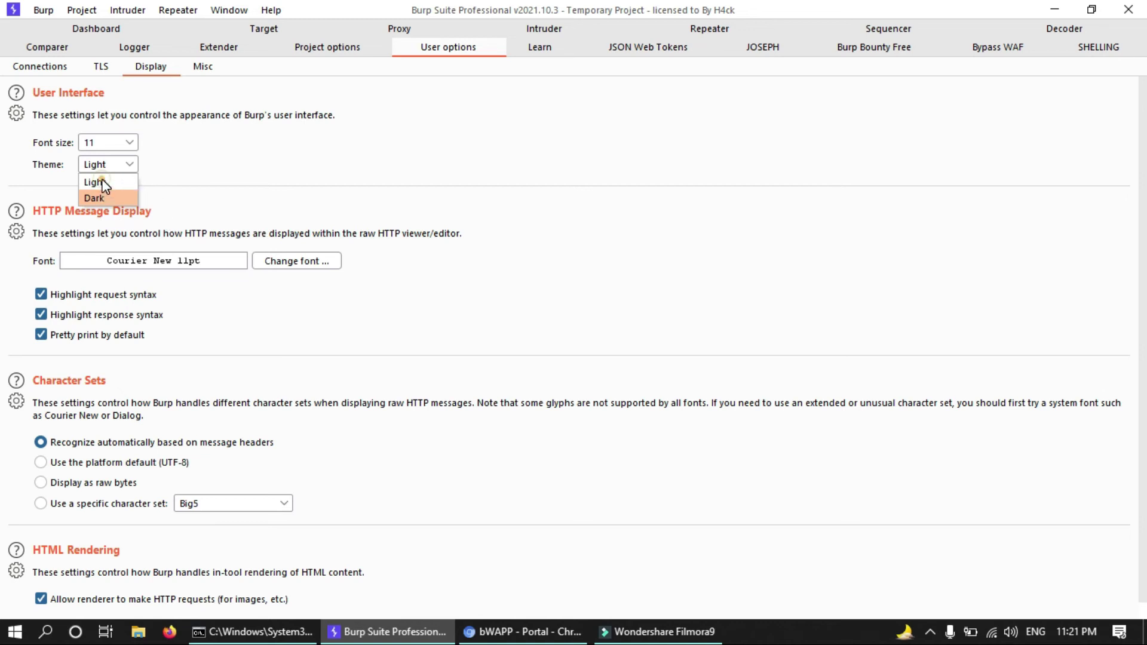
pyautogui.click(98, 197)
pyautogui.click(110, 149)
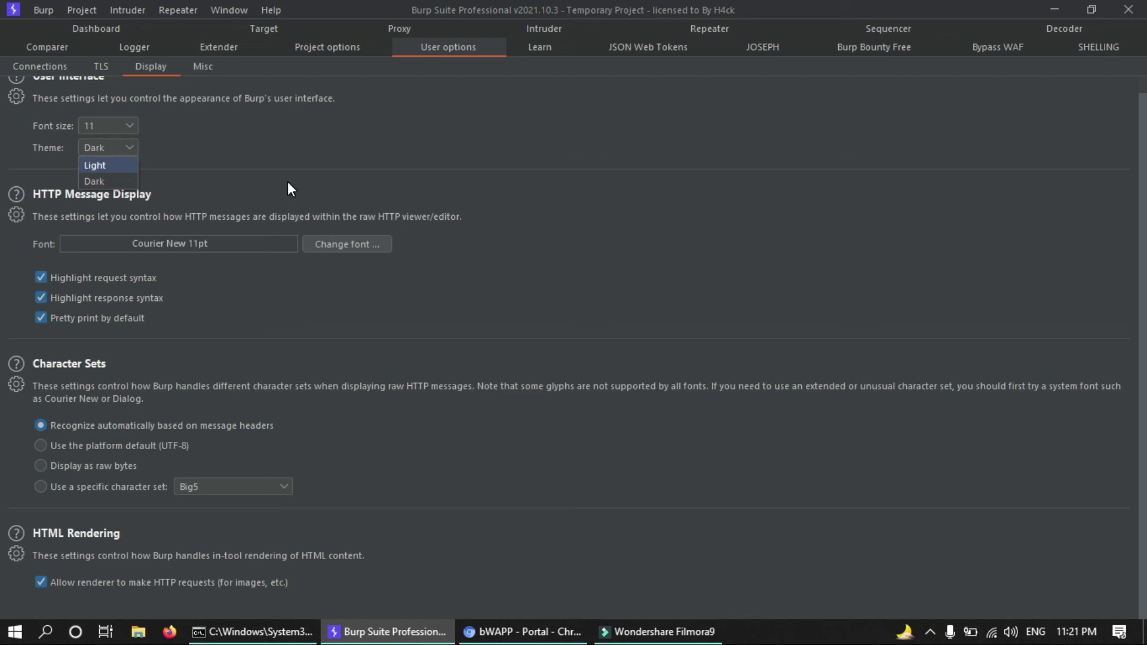
pyautogui.press('Return')
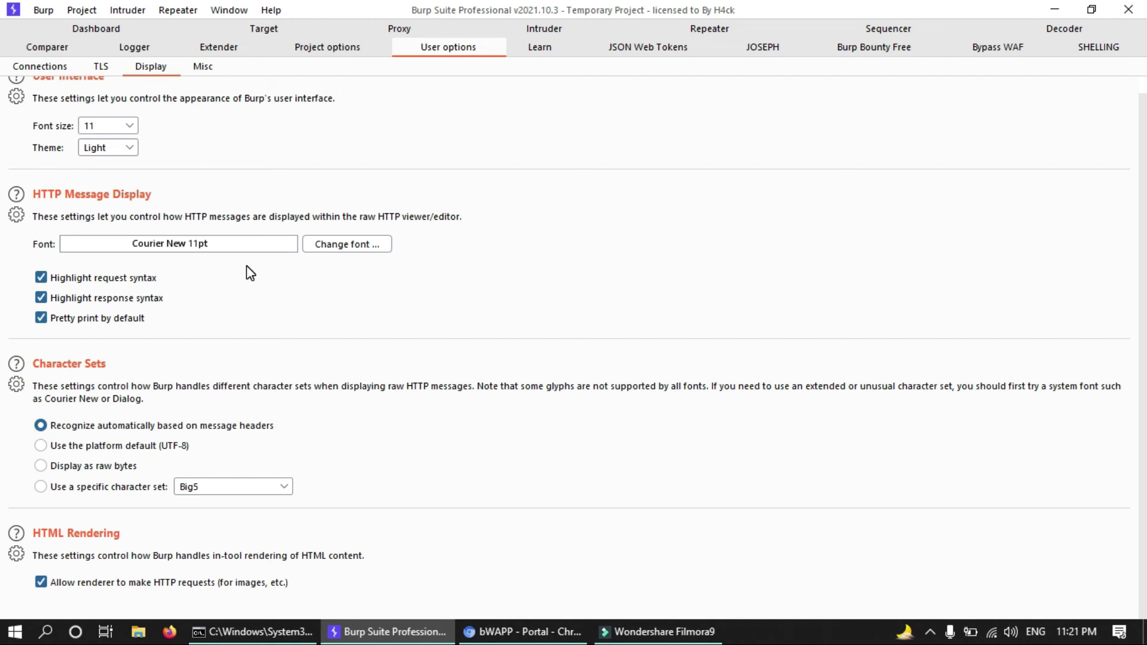
# Open the font selection for the HTTP message display, view the fonts and sizes, and close it without changes.
pyautogui.click(339, 245)
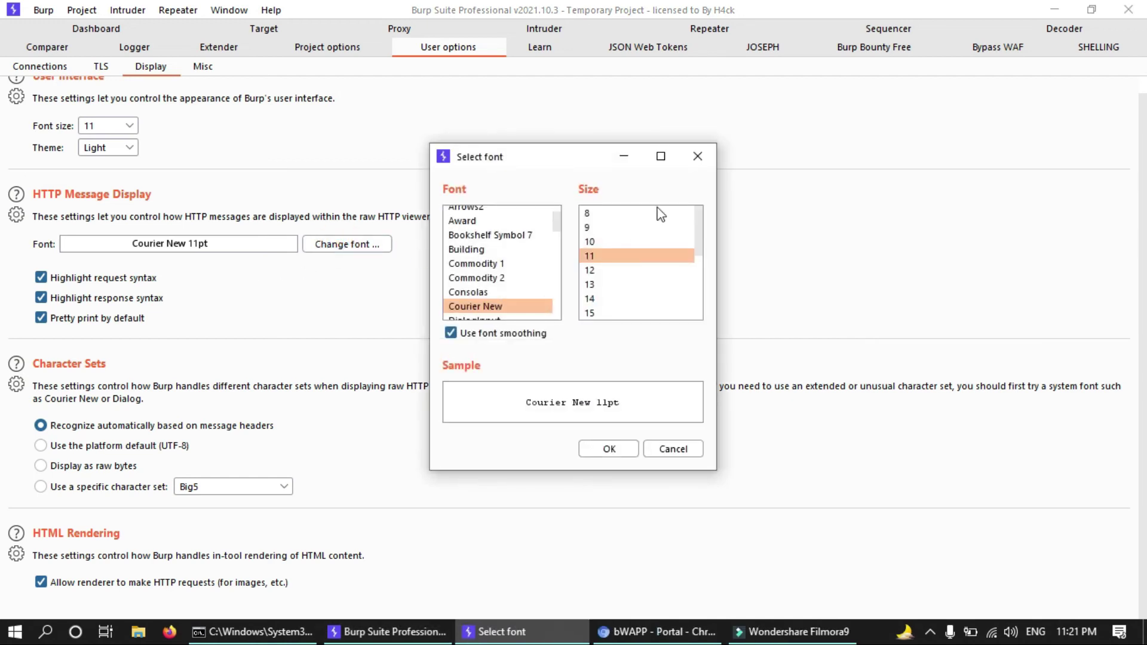
pyautogui.click(700, 157)
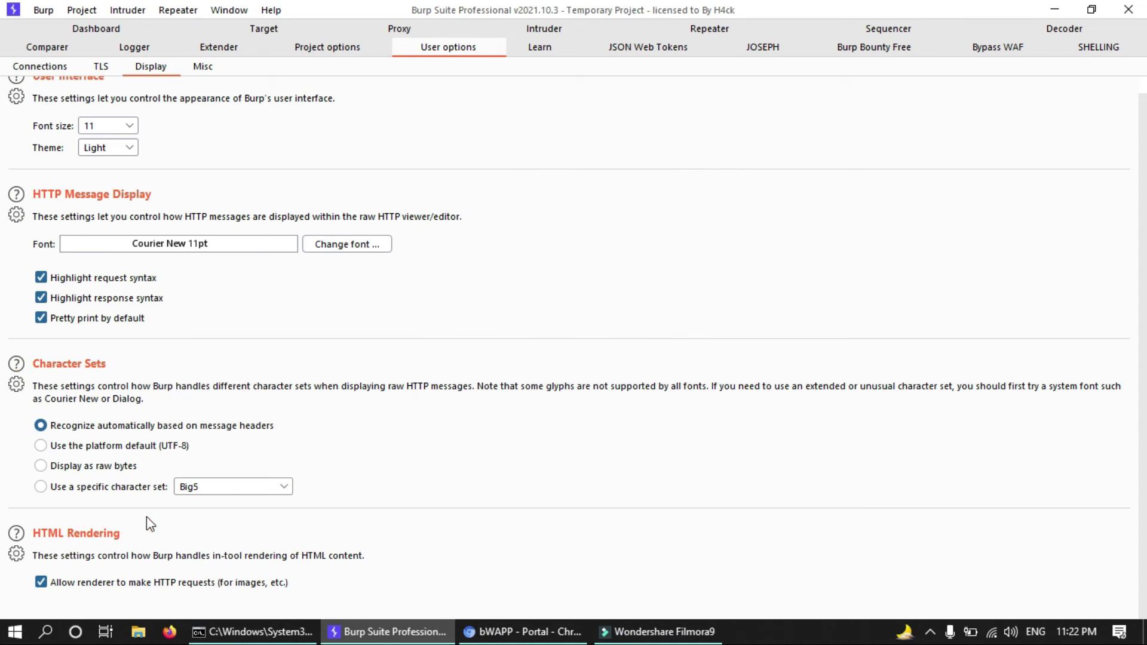
pyautogui.scroll(1, 200, 553)
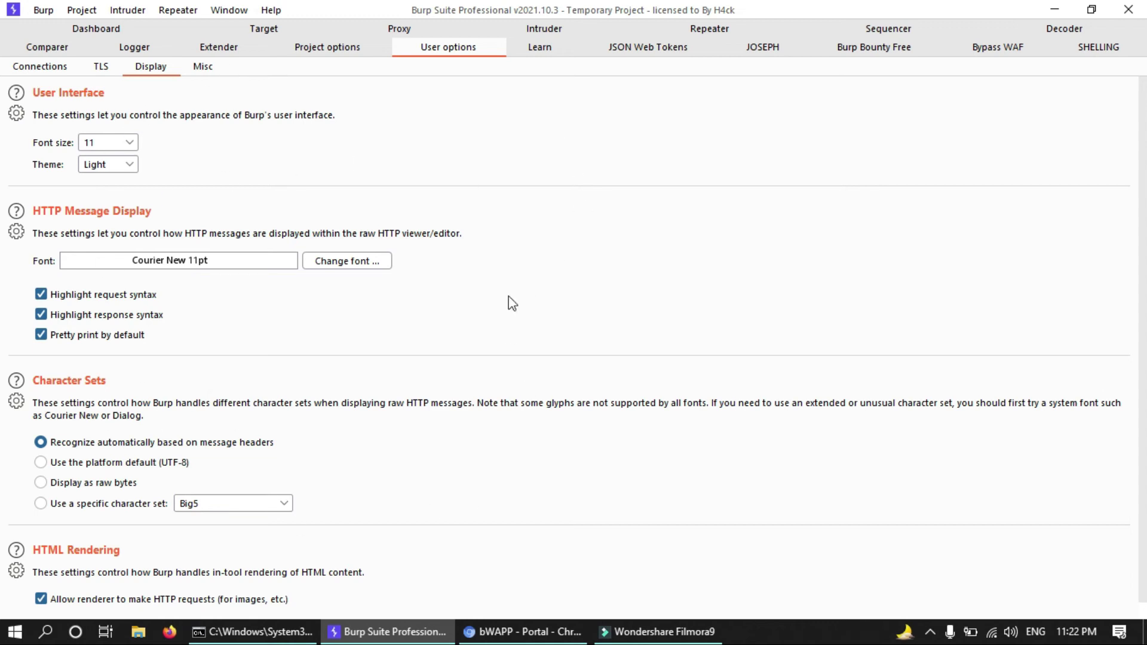
# Skim the miscellaneous user options from Hotkeys and REST API through Proxy Interception, Proxy History Logging and Performance Feedback.
pyautogui.click(198, 69)
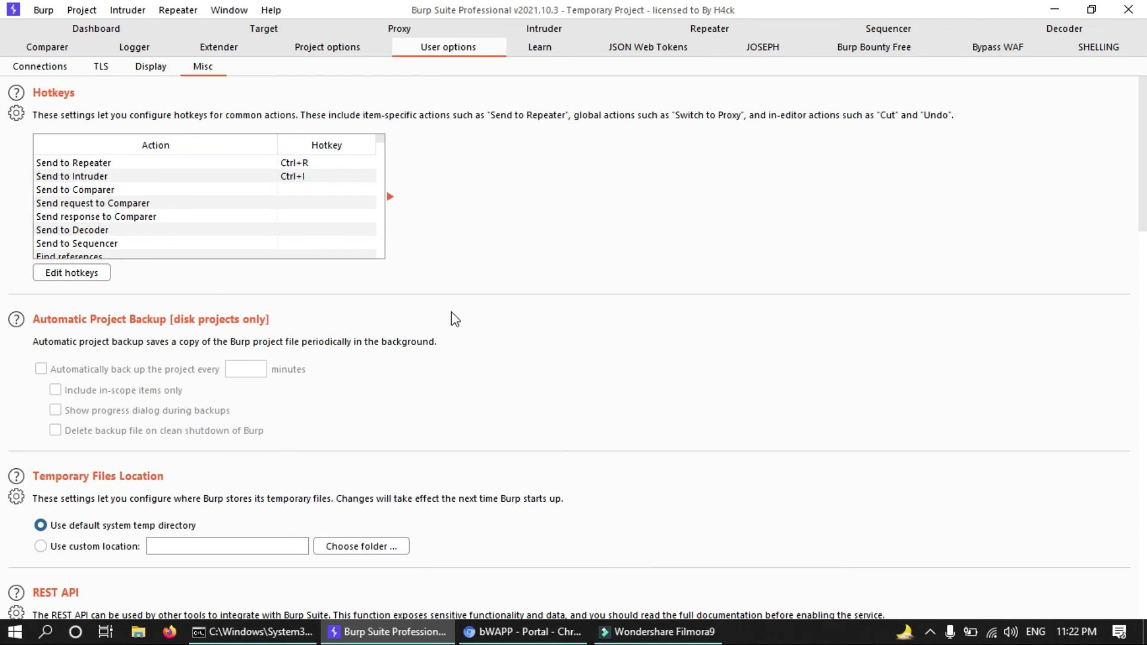
pyautogui.scroll(-2, 392, 302)
pyautogui.scroll(-7, 394, 305)
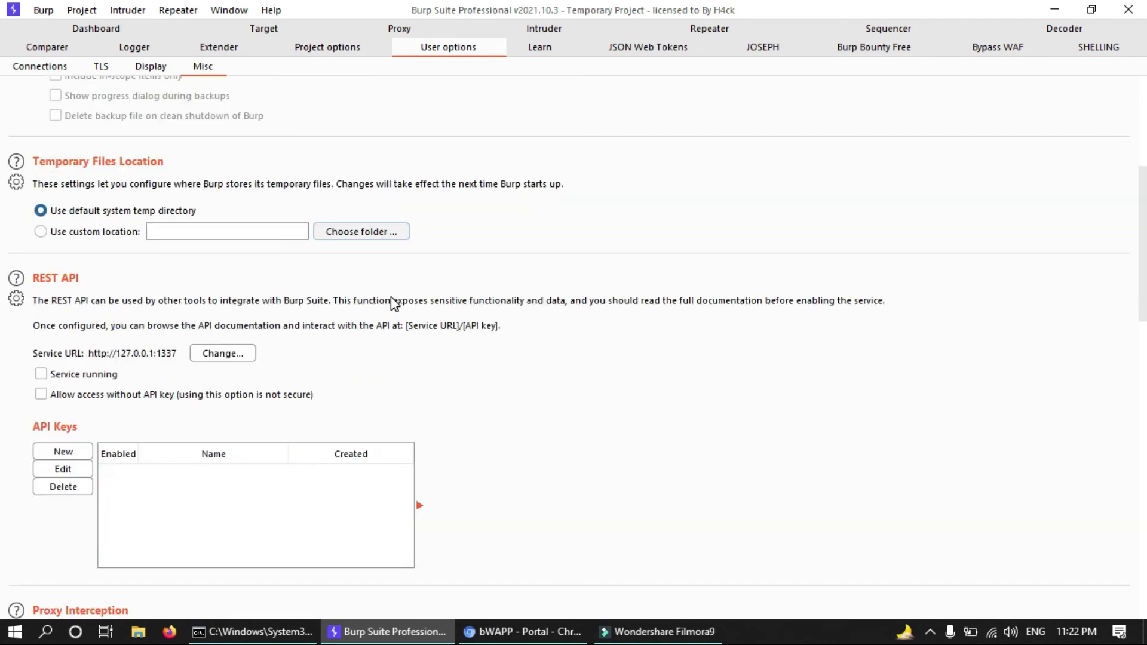
pyautogui.scroll(-13, 395, 305)
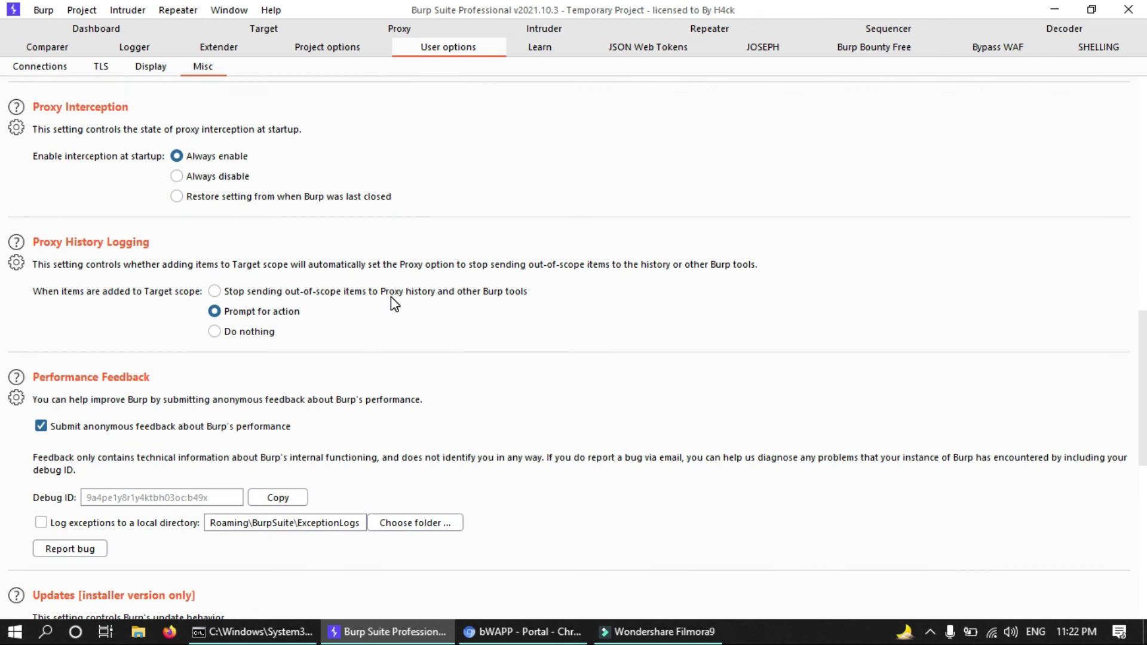
pyautogui.scroll(20, 392, 302)
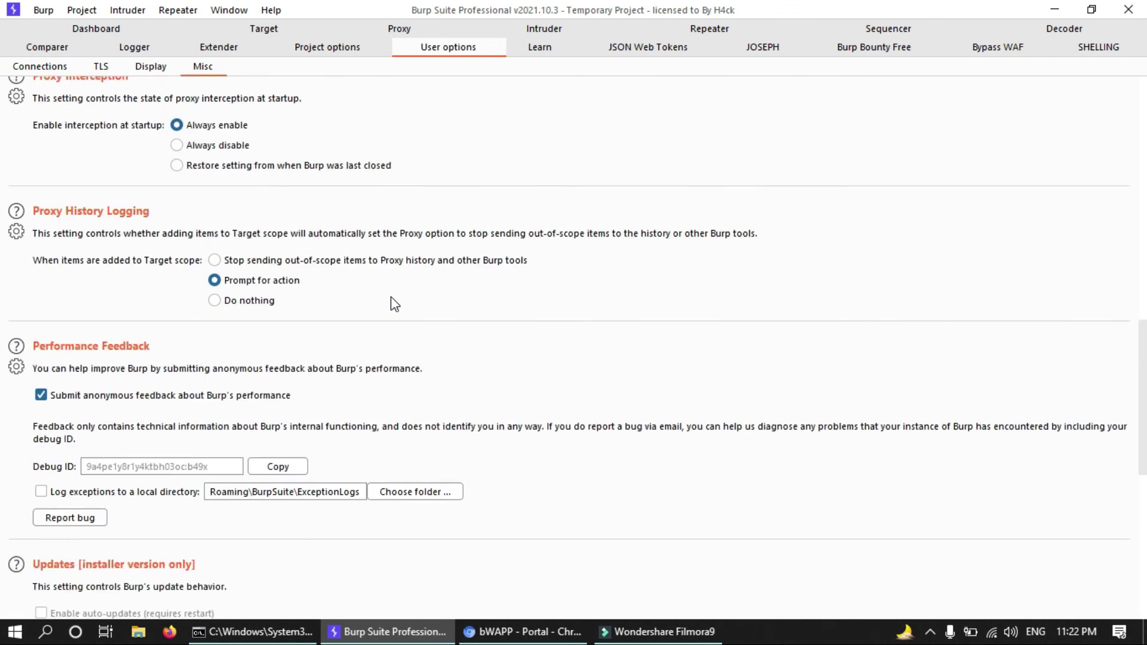
pyautogui.scroll(-3, 99, 210)
pyautogui.scroll(3, 99, 209)
# Examine the Hotkeys, Automatic Project Backup and Temporary Files Location settings in the miscellaneous user options.
pyautogui.click(99, 212)
pyautogui.scroll(-2, 98, 213)
pyautogui.scroll(2, 98, 179)
pyautogui.scroll(-1, 95, 311)
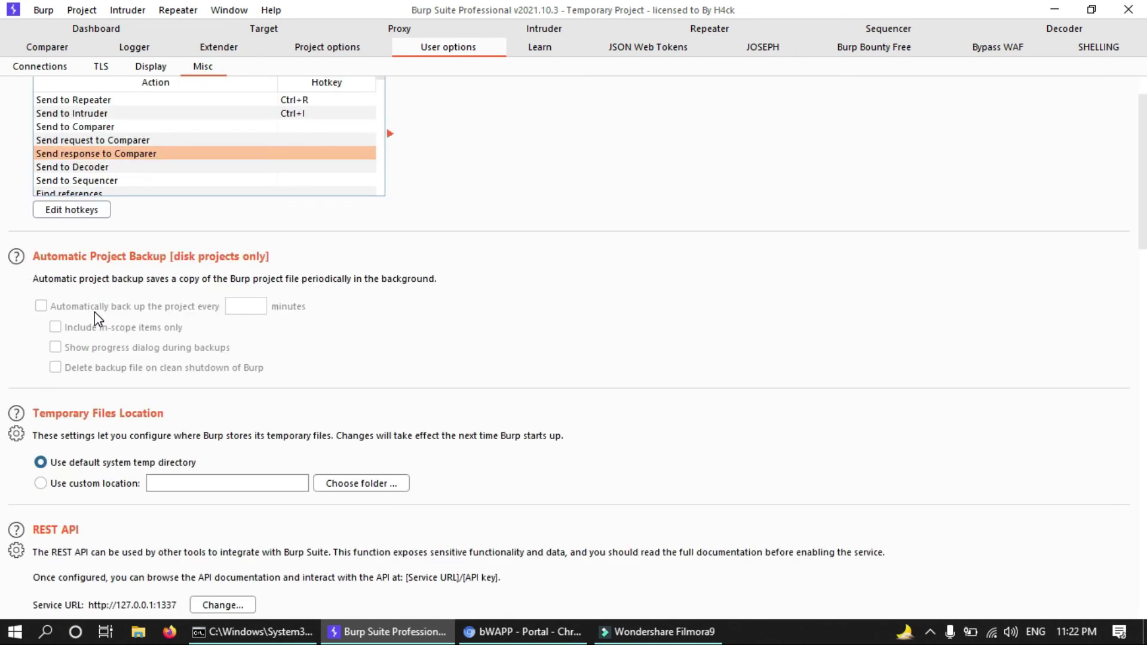
pyautogui.scroll(-1, 155, 315)
pyautogui.scroll(-2, 168, 314)
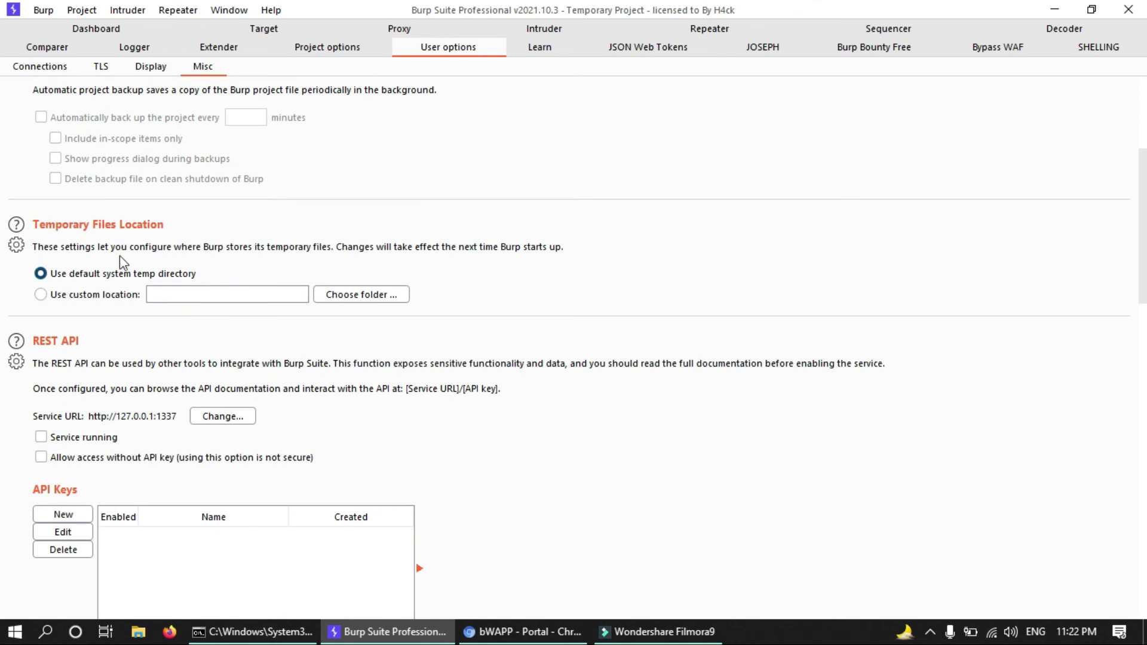
# Examine the REST API settings and the API Keys table in the miscellaneous user options.
pyautogui.scroll(-2, 157, 268)
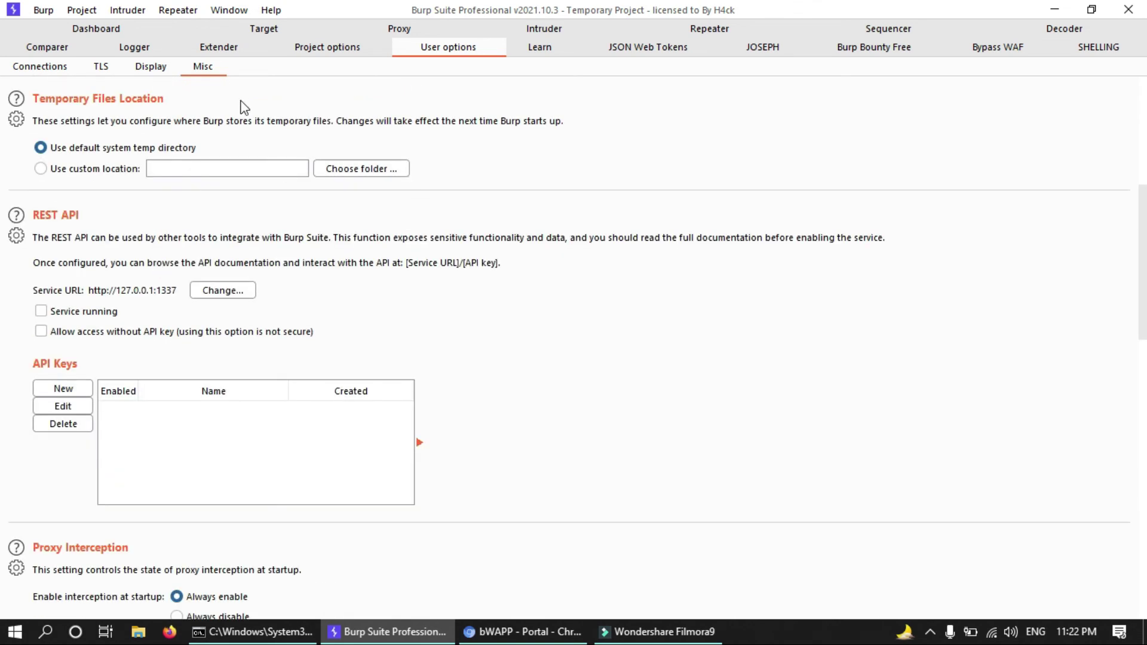
pyautogui.scroll(-1, 245, 113)
pyautogui.scroll(-2, 160, 202)
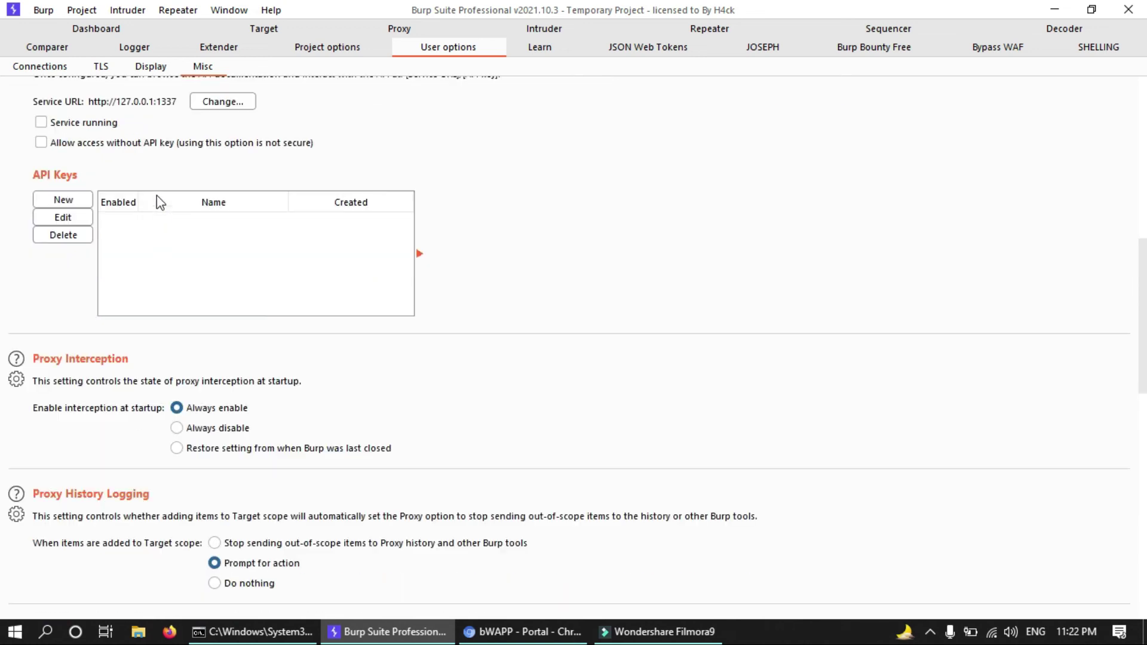
pyautogui.scroll(1, 158, 208)
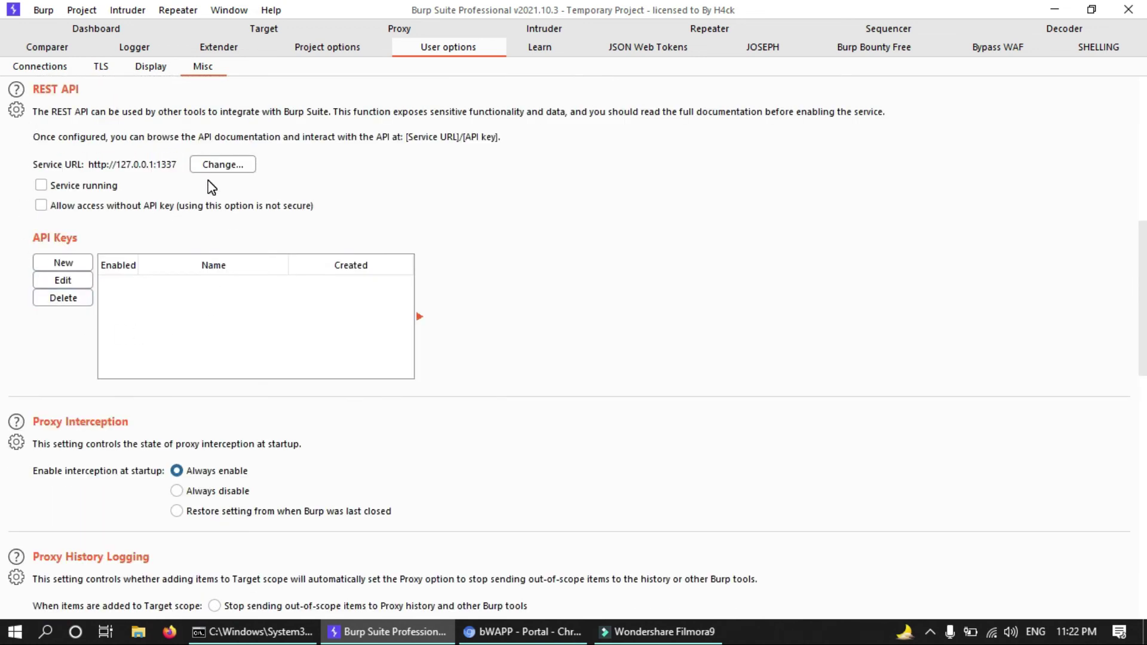
# Switch proxy interception at startup to Always disable and back to Always enable.
pyautogui.scroll(-3, 208, 198)
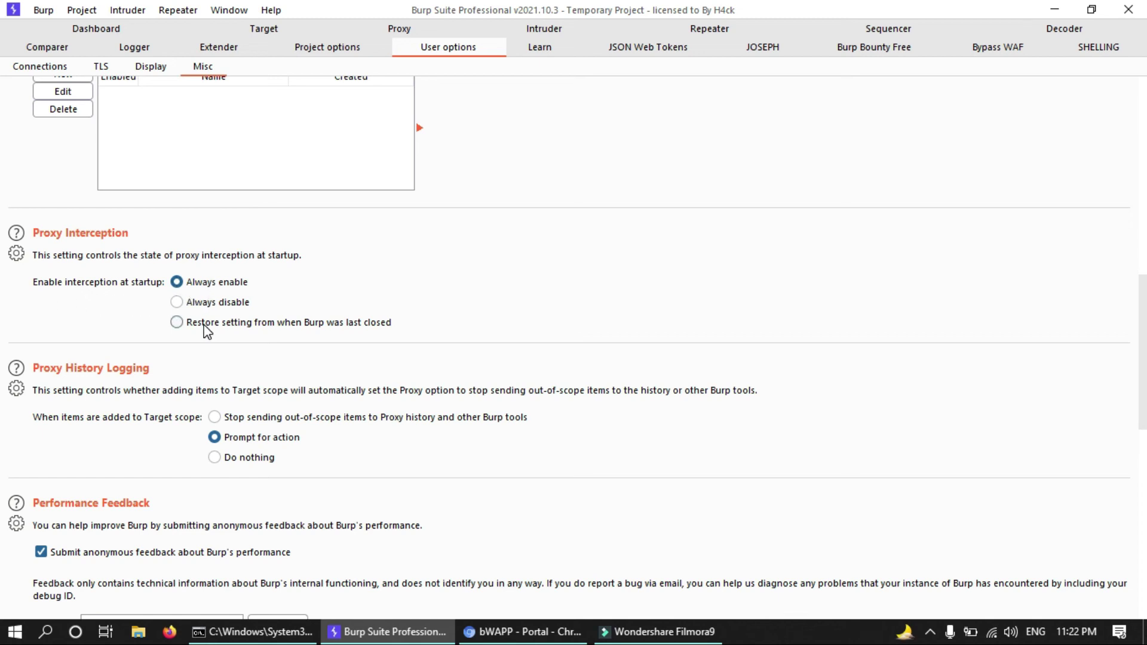
pyautogui.click(216, 306)
pyautogui.click(224, 283)
# Examine the miscellaneous user options from Proxy History Logging and Performance Feedback through Updates, HTTP Message Search, Embedded Browser and Tasks.
pyautogui.scroll(-3, 362, 282)
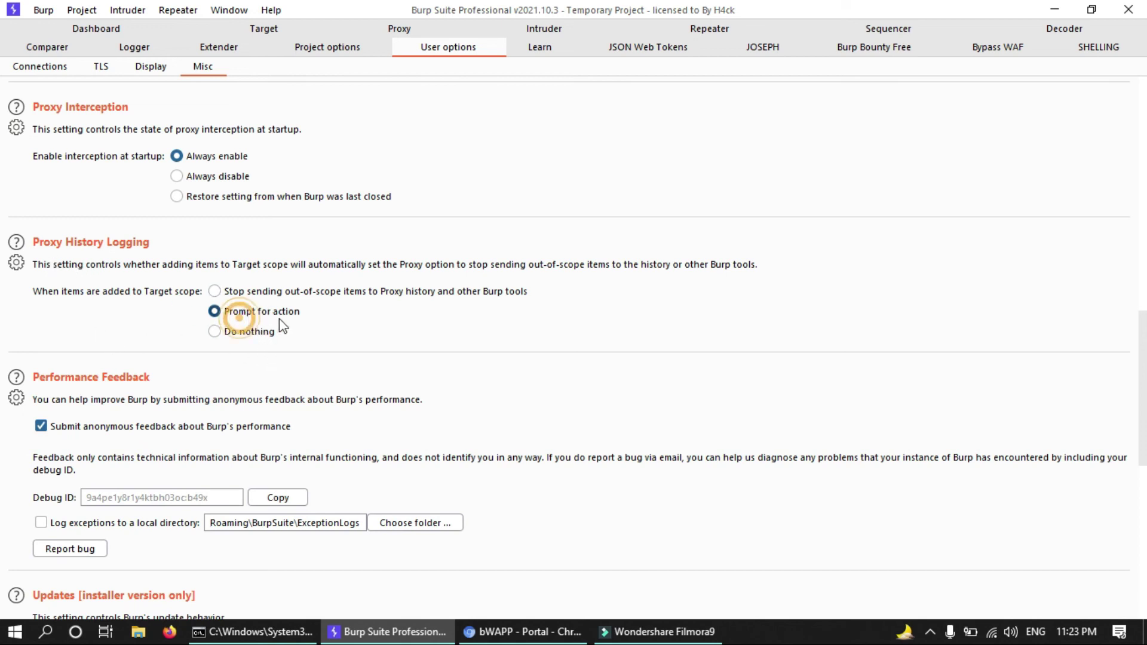
pyautogui.scroll(-3, 41, 296)
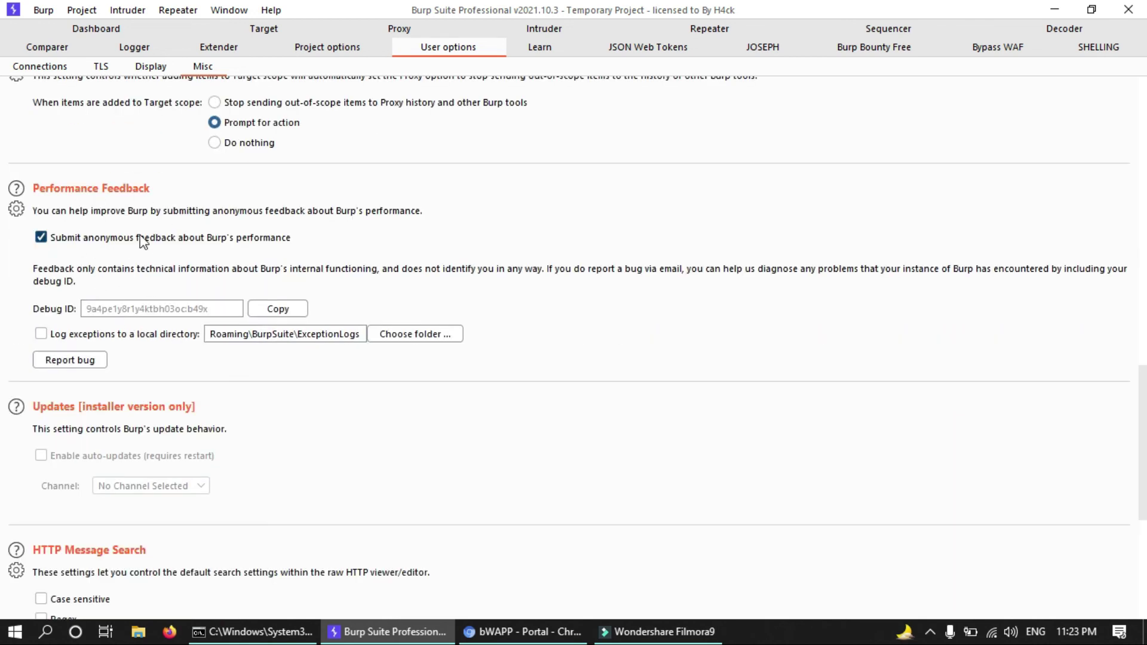
pyautogui.scroll(-1, 175, 246)
pyautogui.scroll(-1, 173, 263)
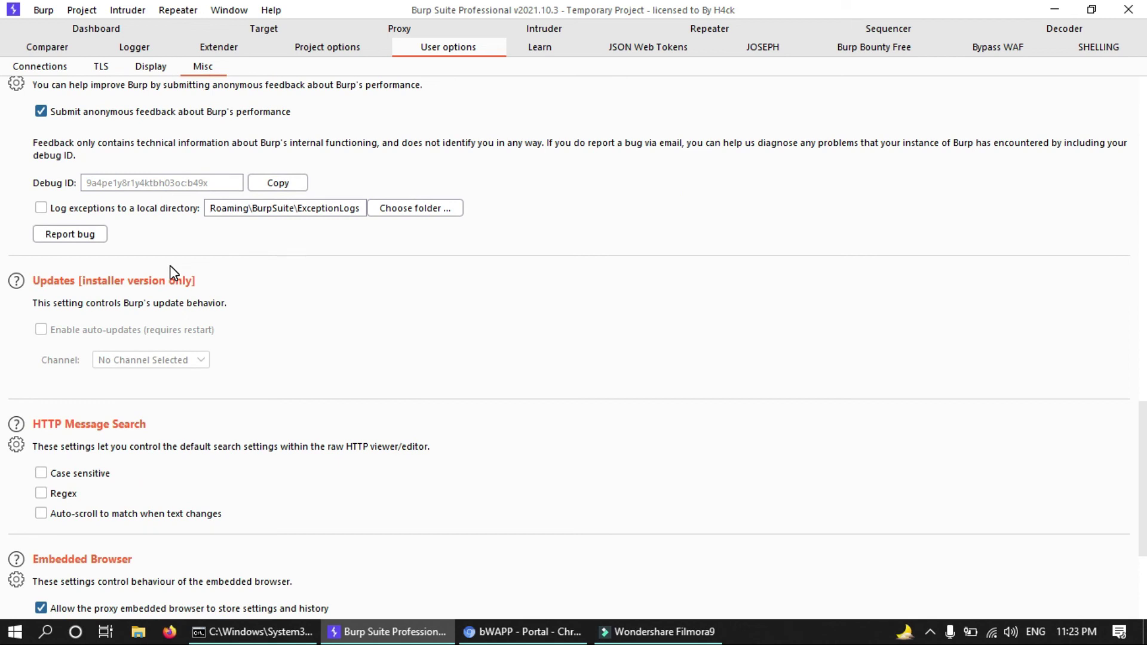
pyautogui.scroll(-2, 171, 273)
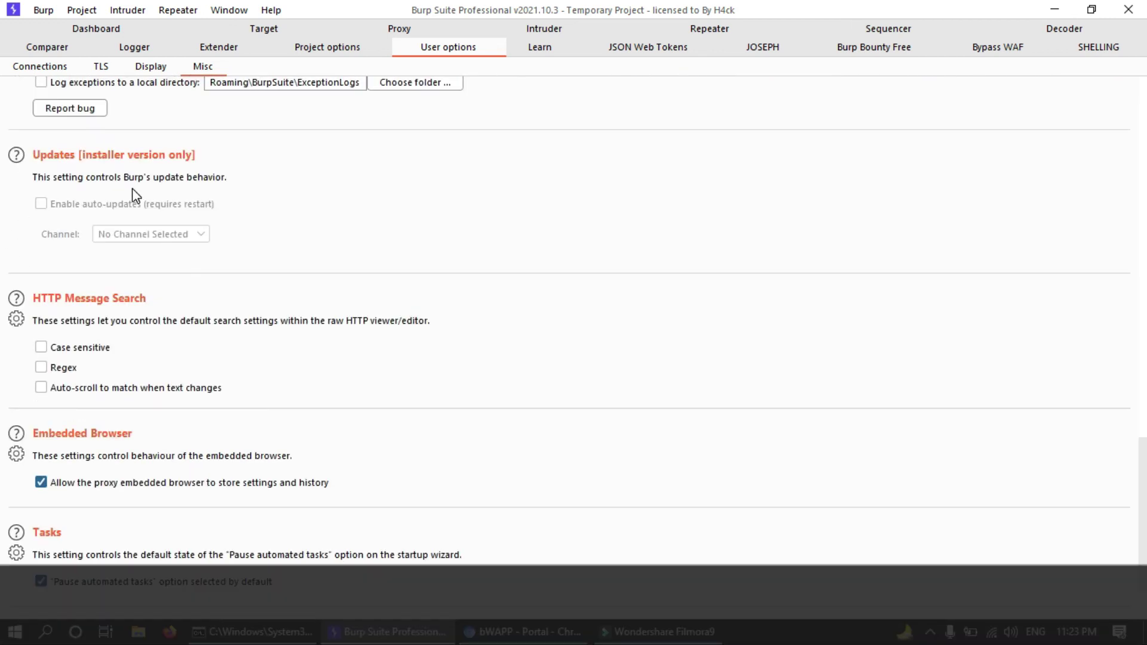
pyautogui.scroll(-2, 131, 189)
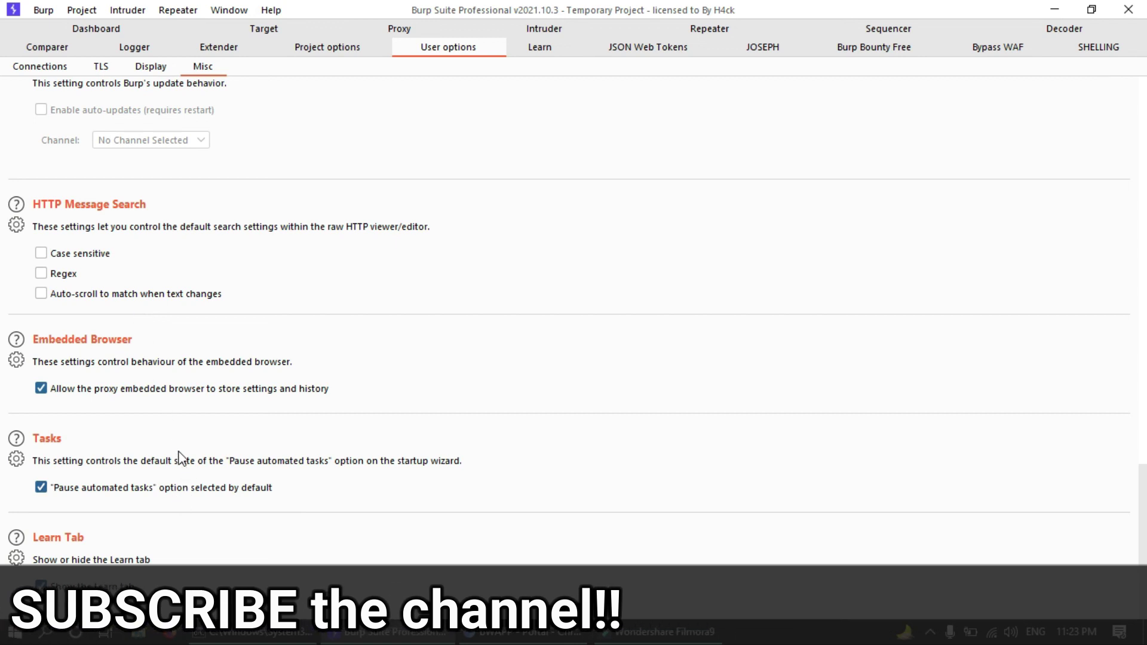
pyautogui.scroll(10, 301, 436)
pyautogui.scroll(18, 301, 436)
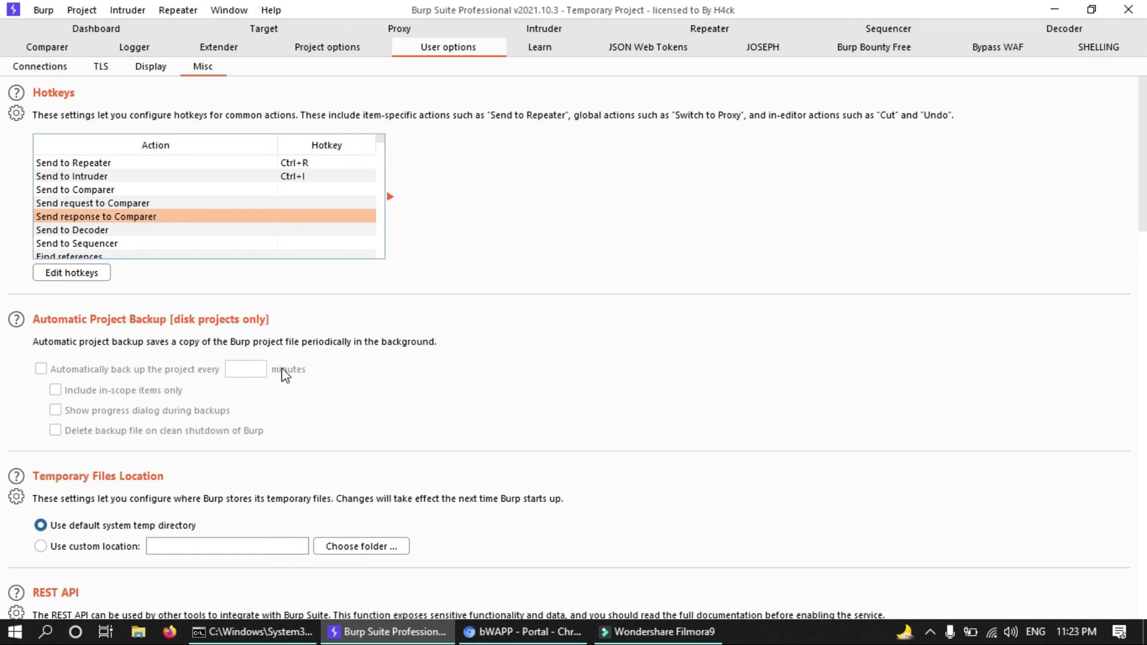
# Recap the Extender, Project options and User options sections, skimming the miscellaneous user options once more.
pyautogui.click(233, 51)
pyautogui.click(301, 45)
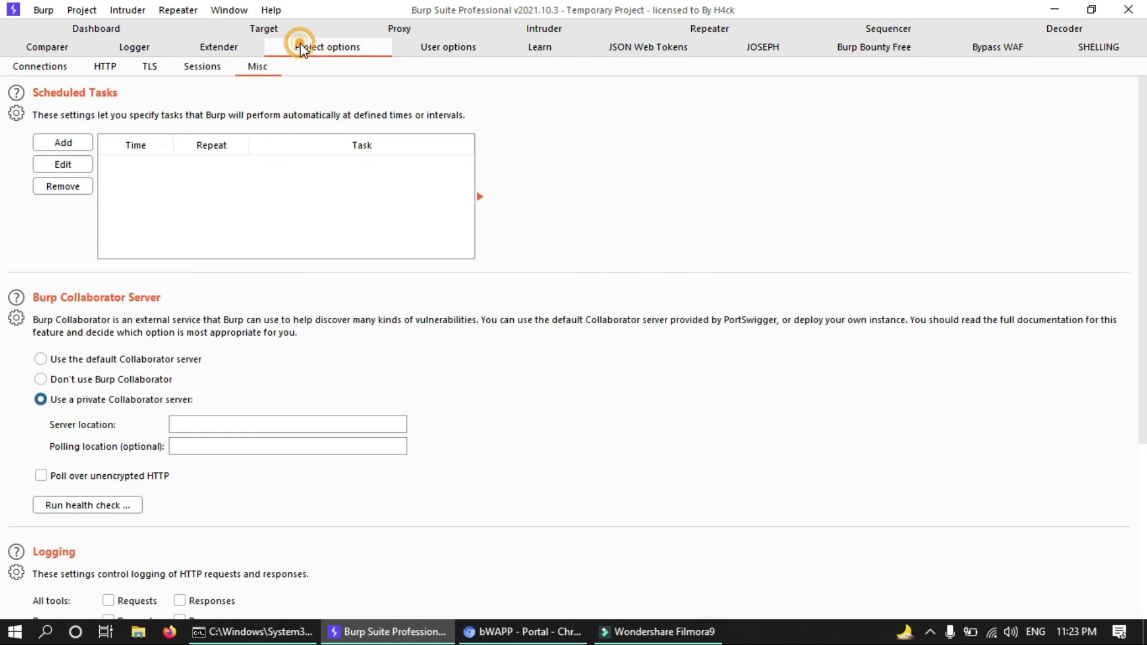
pyautogui.click(449, 47)
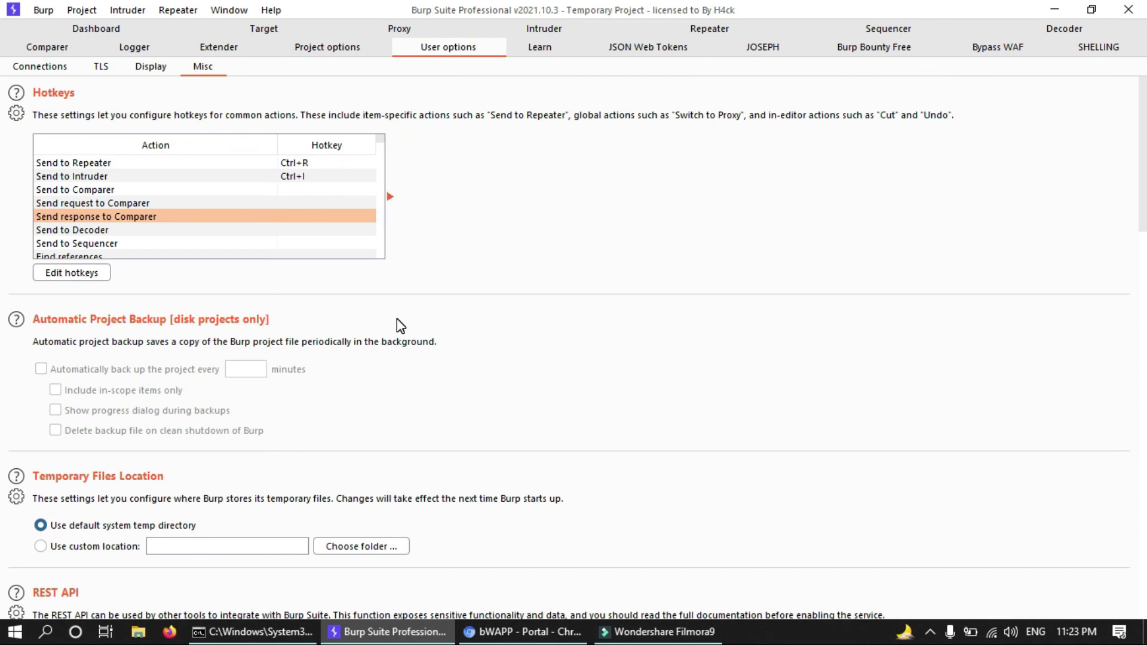
pyautogui.scroll(-10, 397, 318)
pyautogui.scroll(10, 397, 318)
pyautogui.click(219, 46)
pyautogui.click(352, 48)
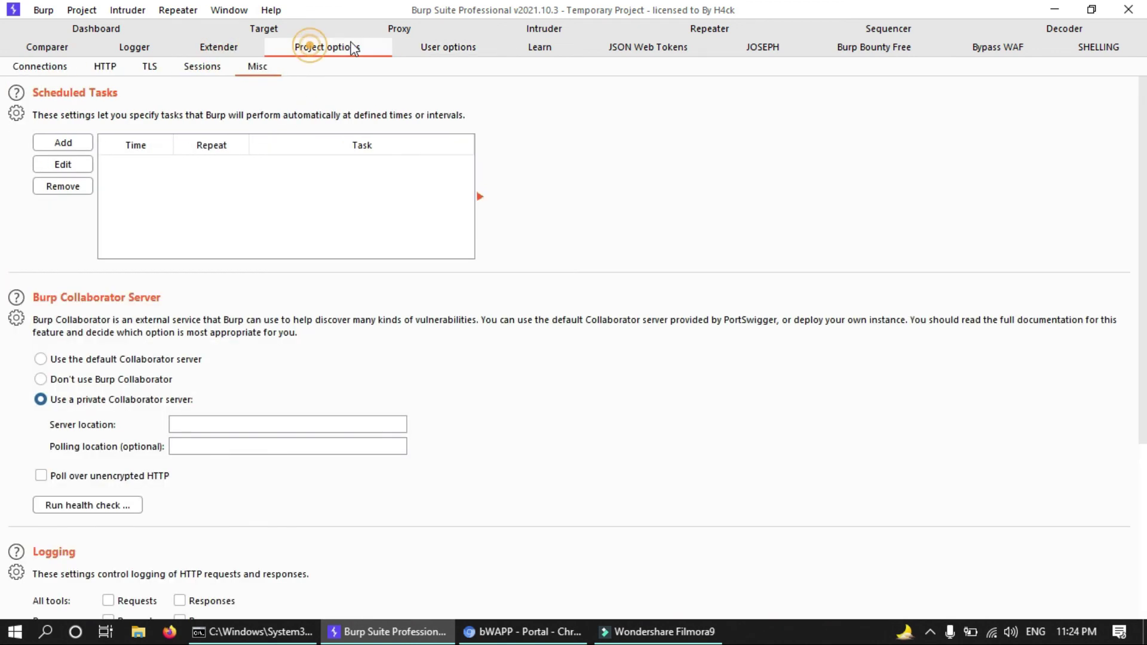
pyautogui.click(446, 51)
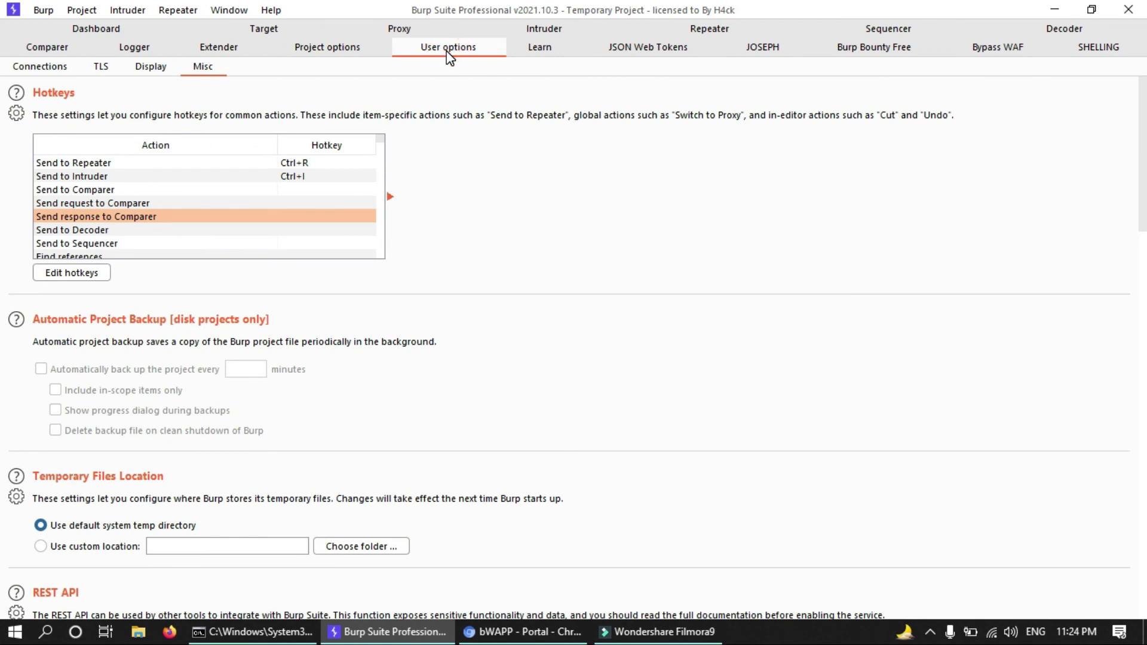